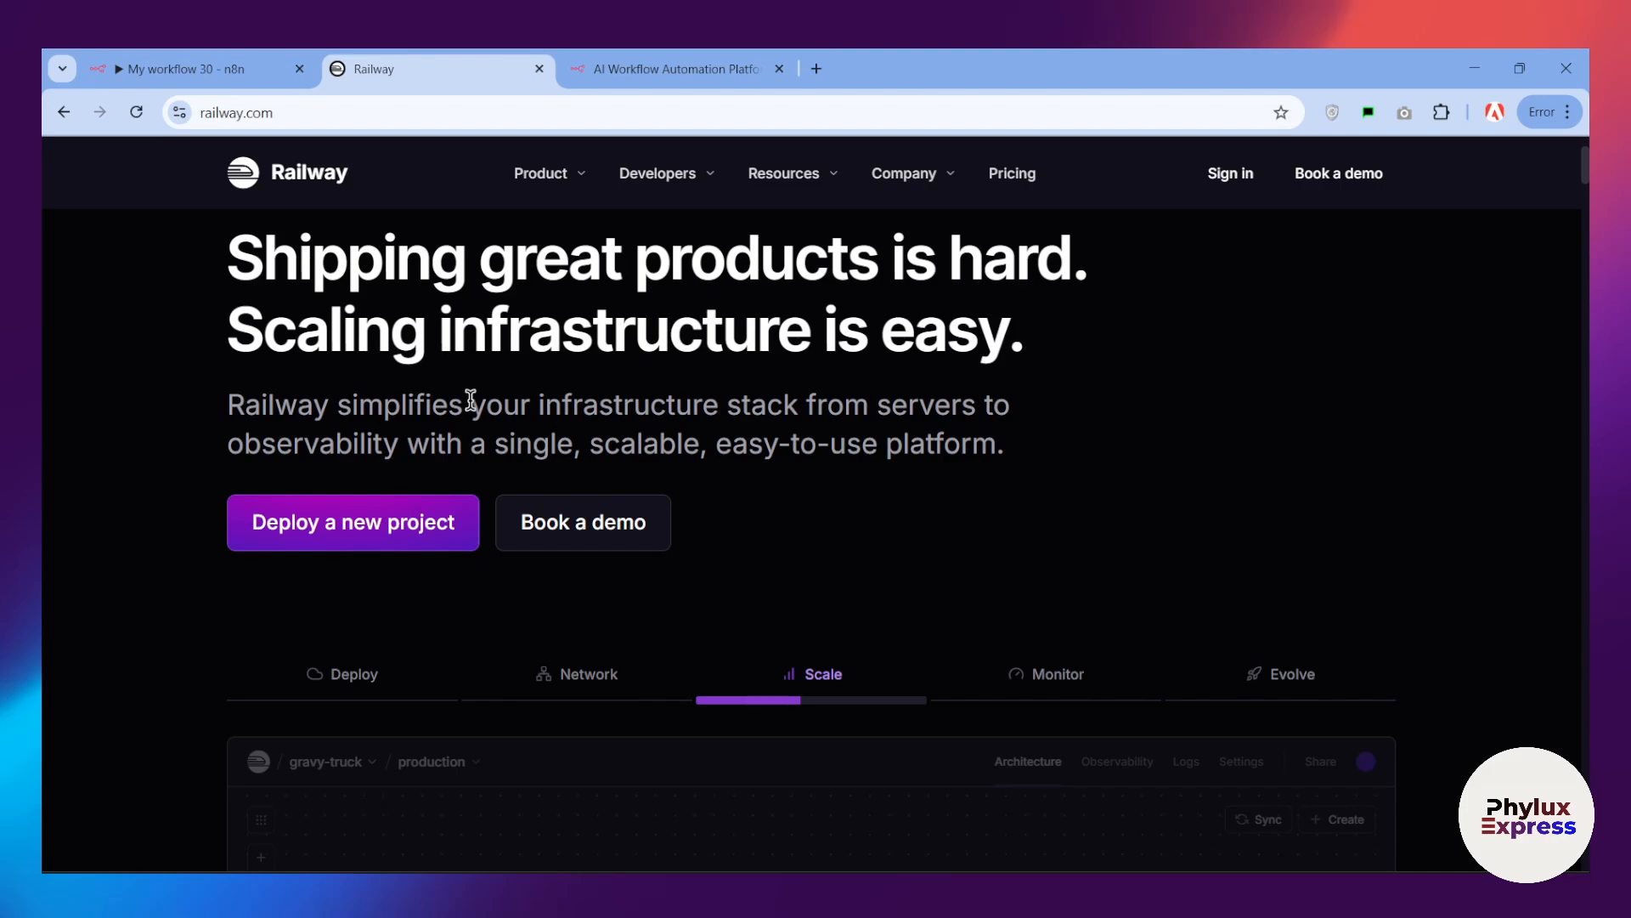
Close the n8n workflow tab, confirming Leave in the 'Leave site?' dialog
{"action": "scroll", "coordinate": [472, 416], "scroll_direction": "up", "scroll_amount": 3}
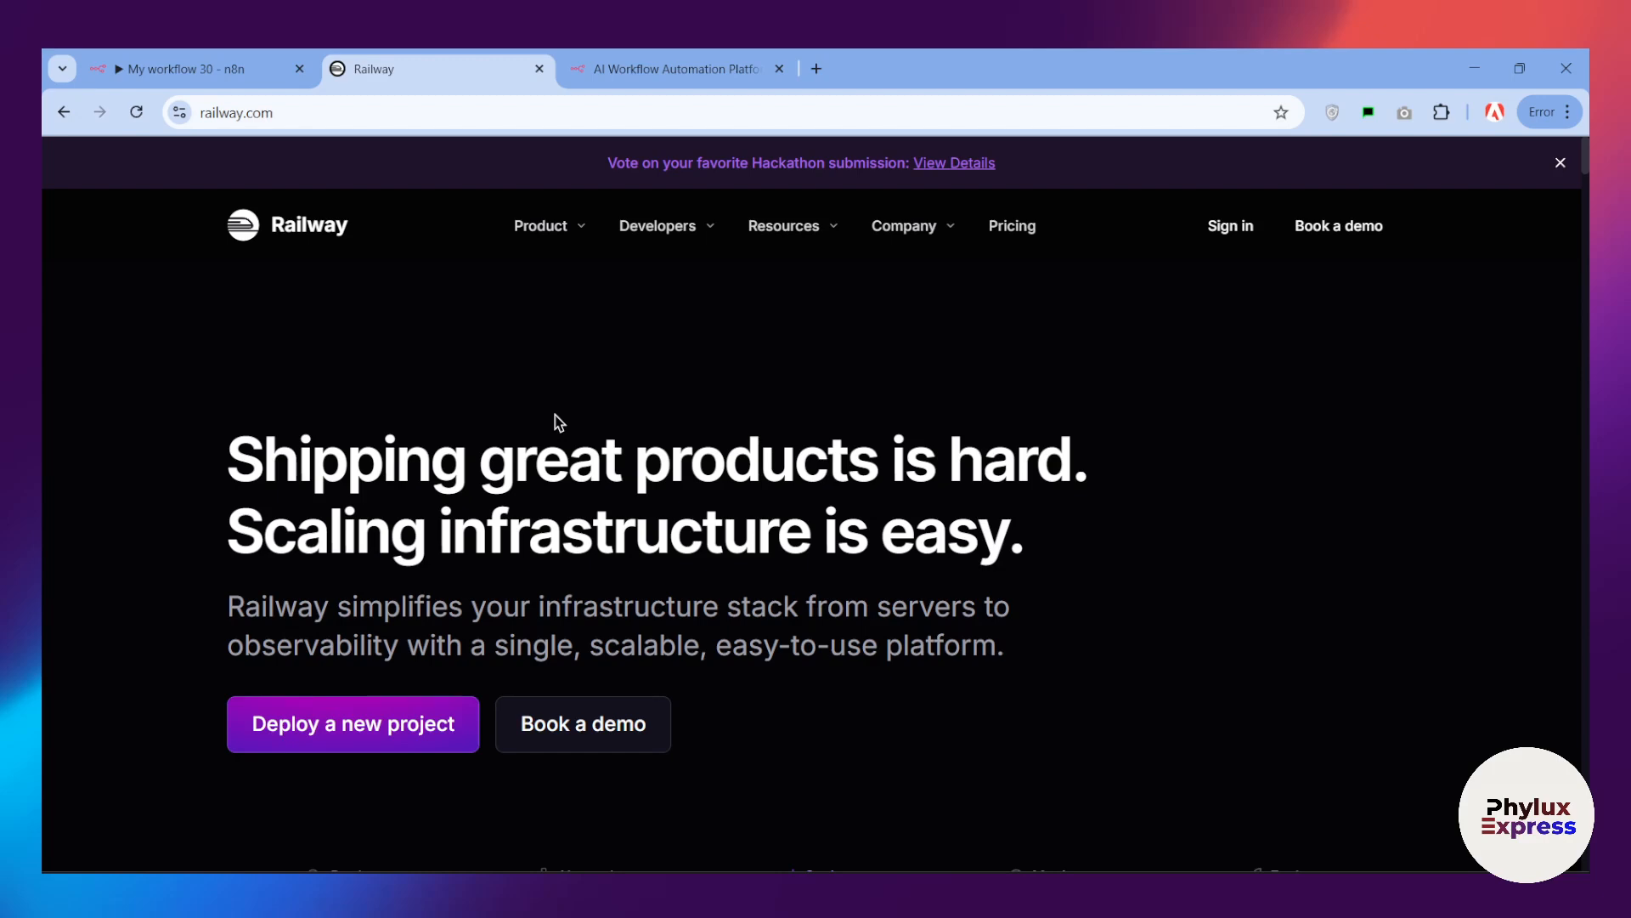
{"action": "scroll", "coordinate": [539, 470], "scroll_direction": "down", "scroll_amount": 8}
{"action": "scroll", "coordinate": [539, 473], "scroll_direction": "up", "scroll_amount": 8}
{"action": "scroll", "coordinate": [399, 510], "scroll_direction": "down", "scroll_amount": 3}
{"action": "scroll", "coordinate": [459, 502], "scroll_direction": "up", "scroll_amount": 3}
{"action": "left_click", "coordinate": [300, 70]}
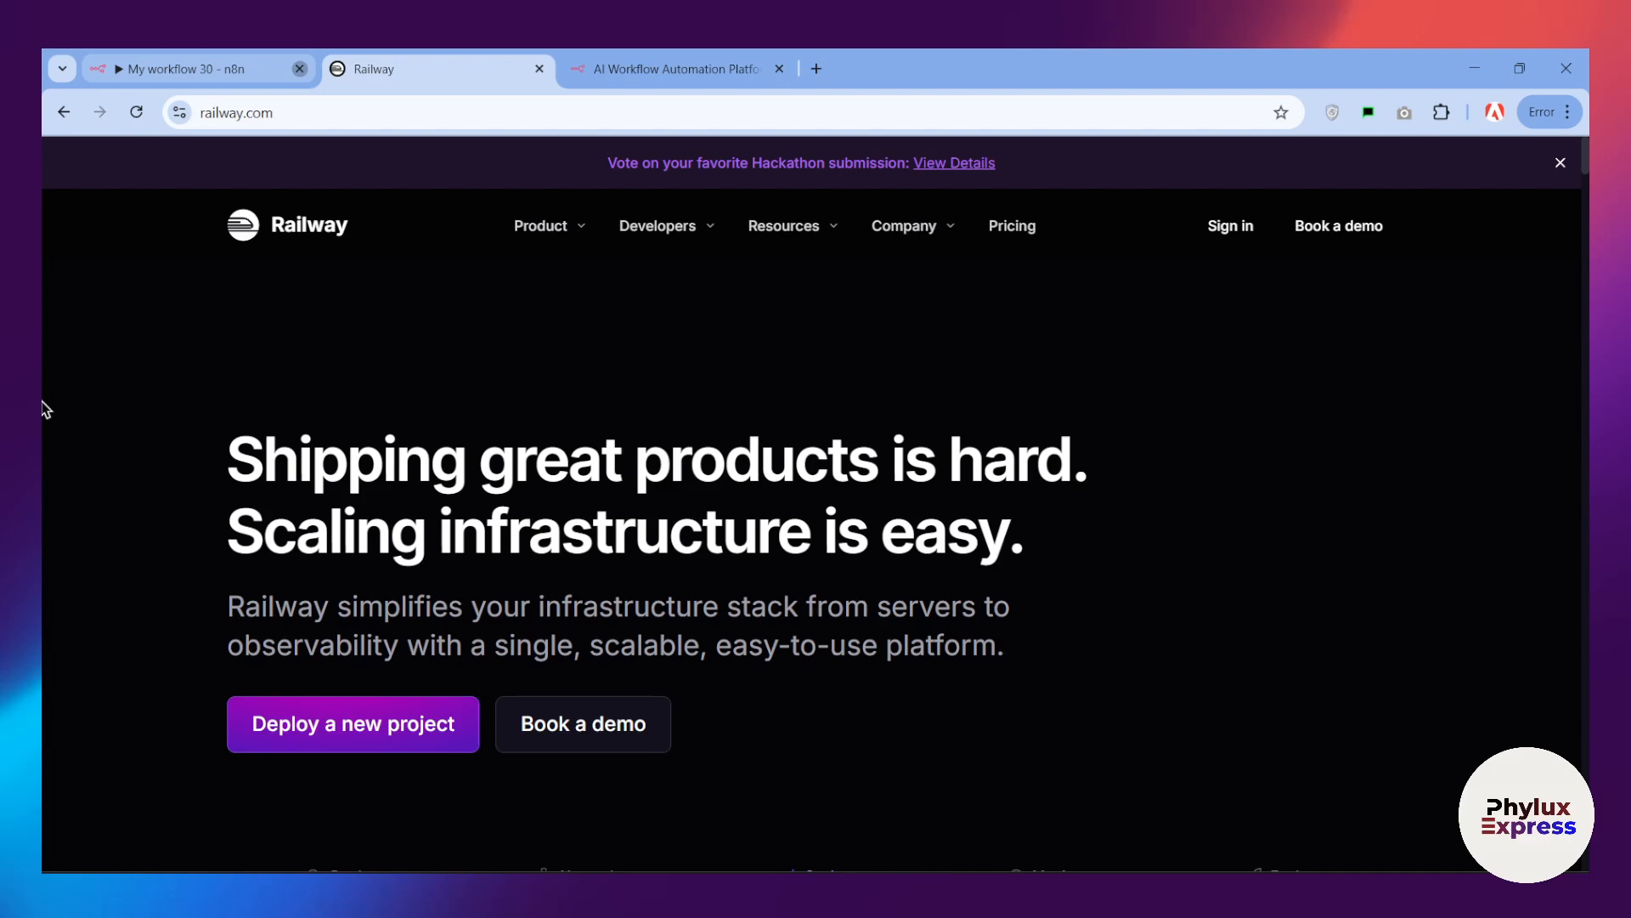
{"action": "left_click", "coordinate": [880, 280]}
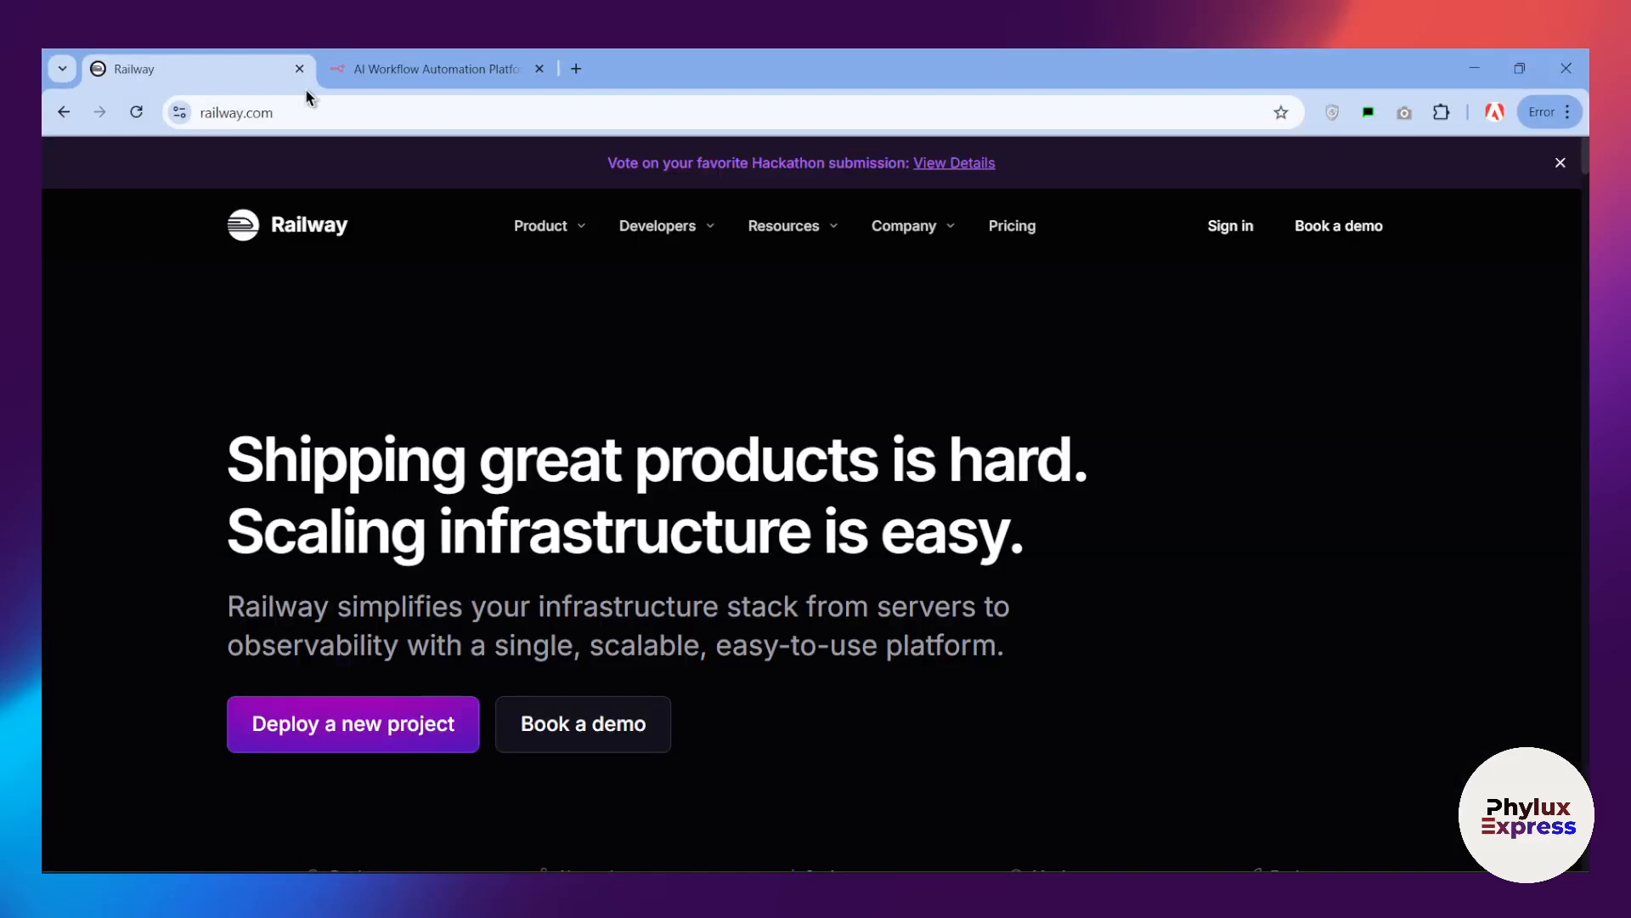
Return to the railway.com homepage tab and check its web address
{"action": "scroll", "coordinate": [449, 636], "scroll_direction": "down", "scroll_amount": 2}
{"action": "scroll", "coordinate": [445, 583], "scroll_direction": "up", "scroll_amount": 2}
{"action": "left_click", "coordinate": [204, 113]}
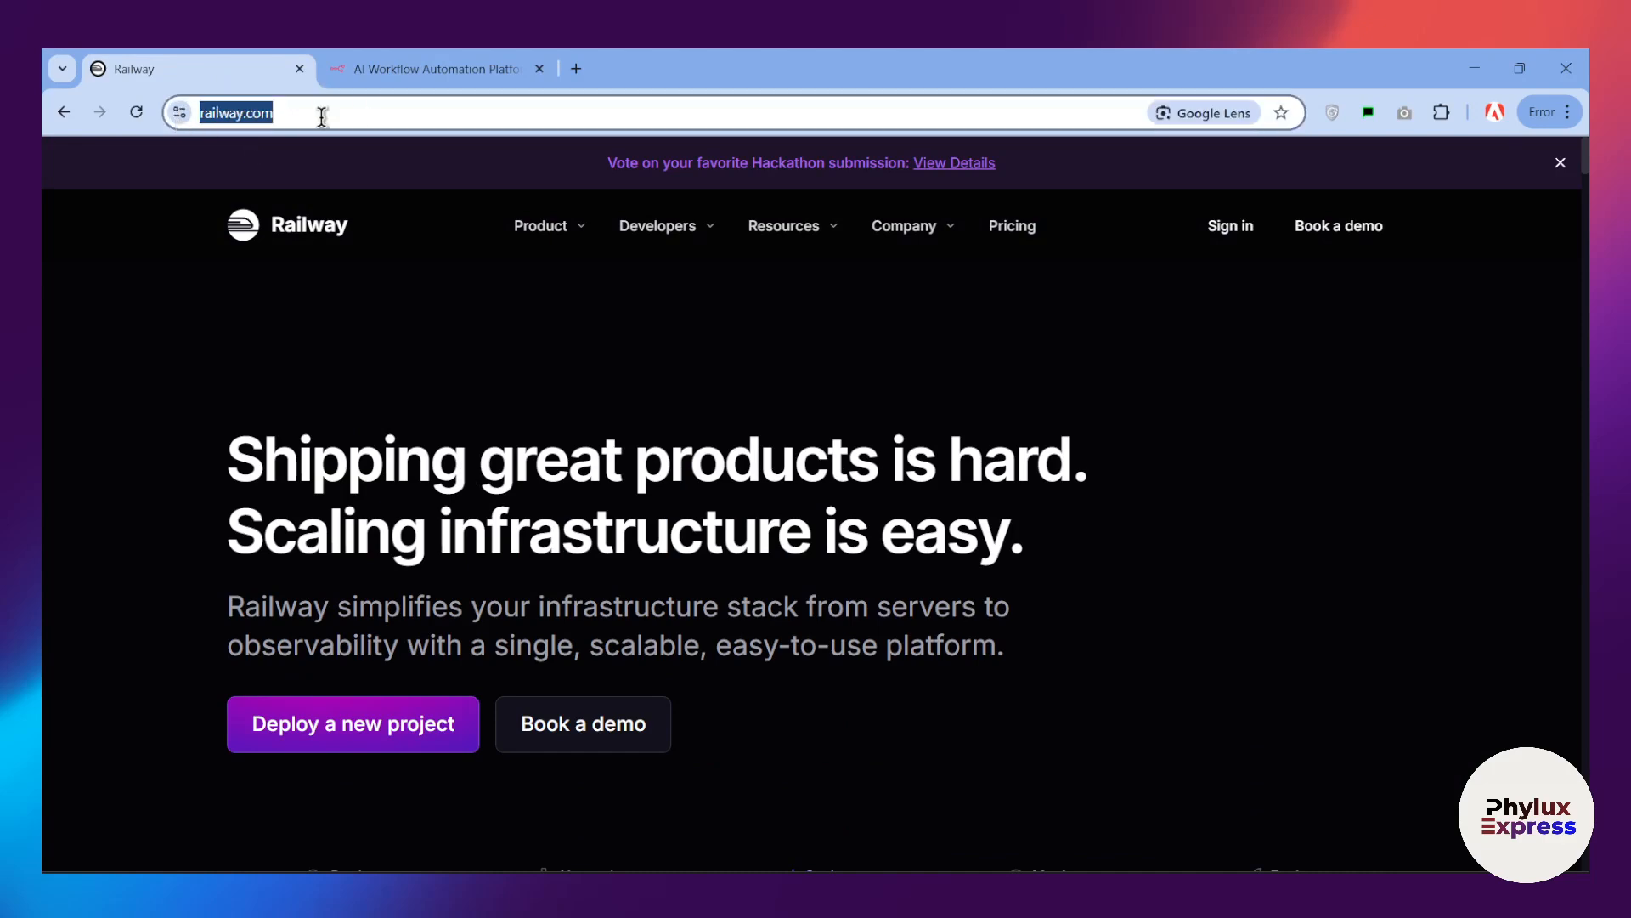
{"action": "left_click", "coordinate": [556, 558]}
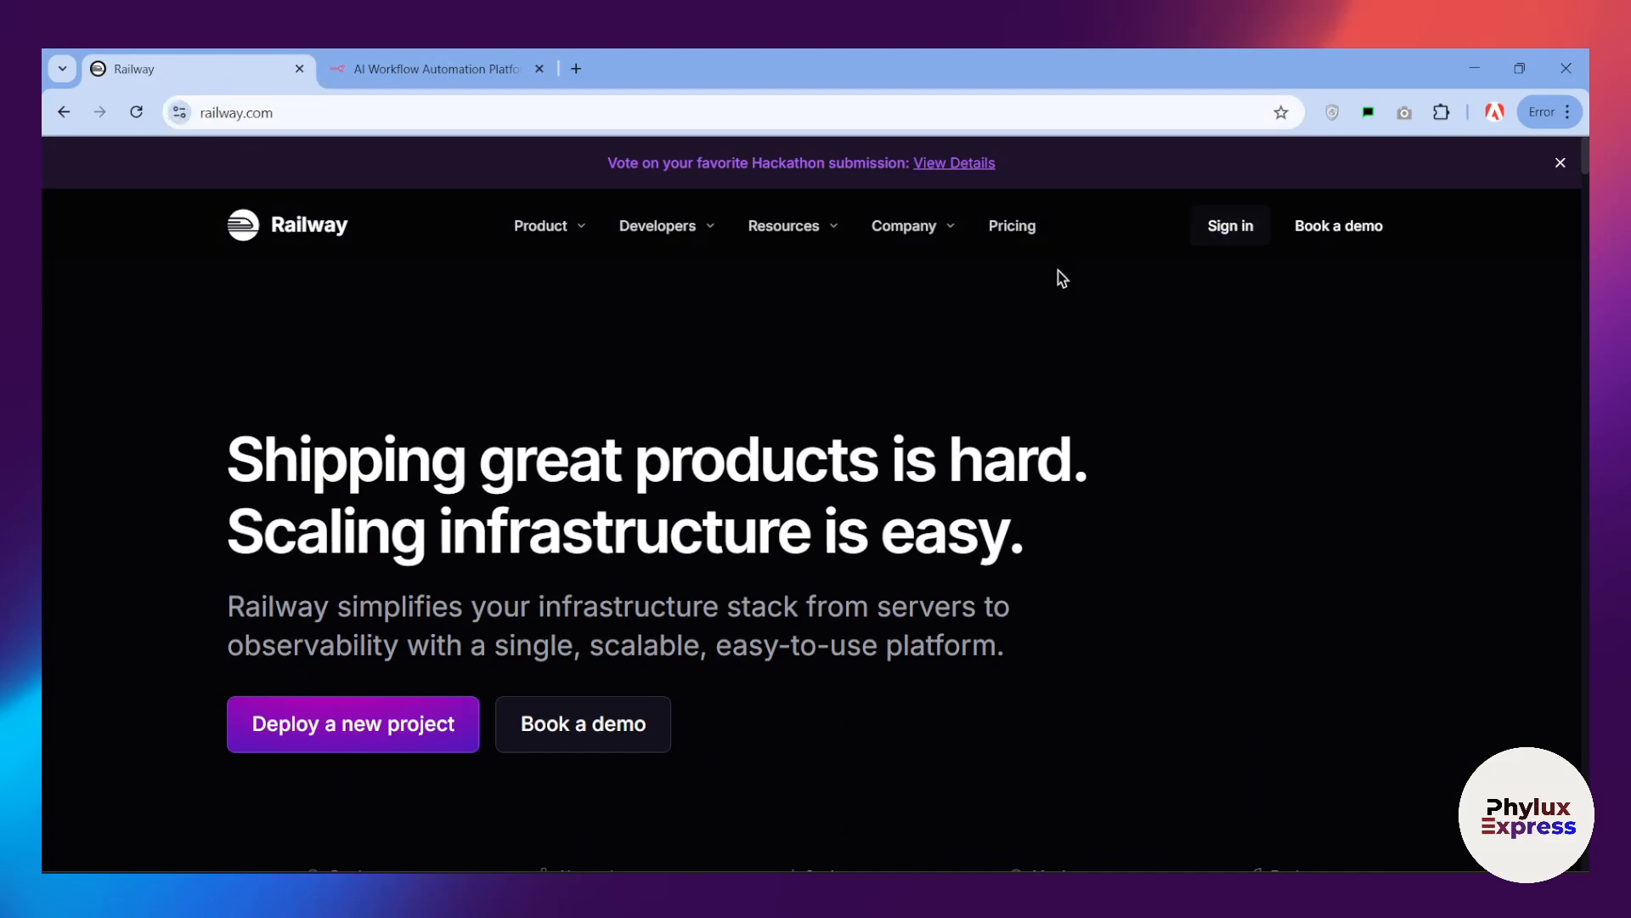
Sign in to Railway through GitHub with the saved e-mail address and the account password
{"action": "left_click", "coordinate": [1230, 228]}
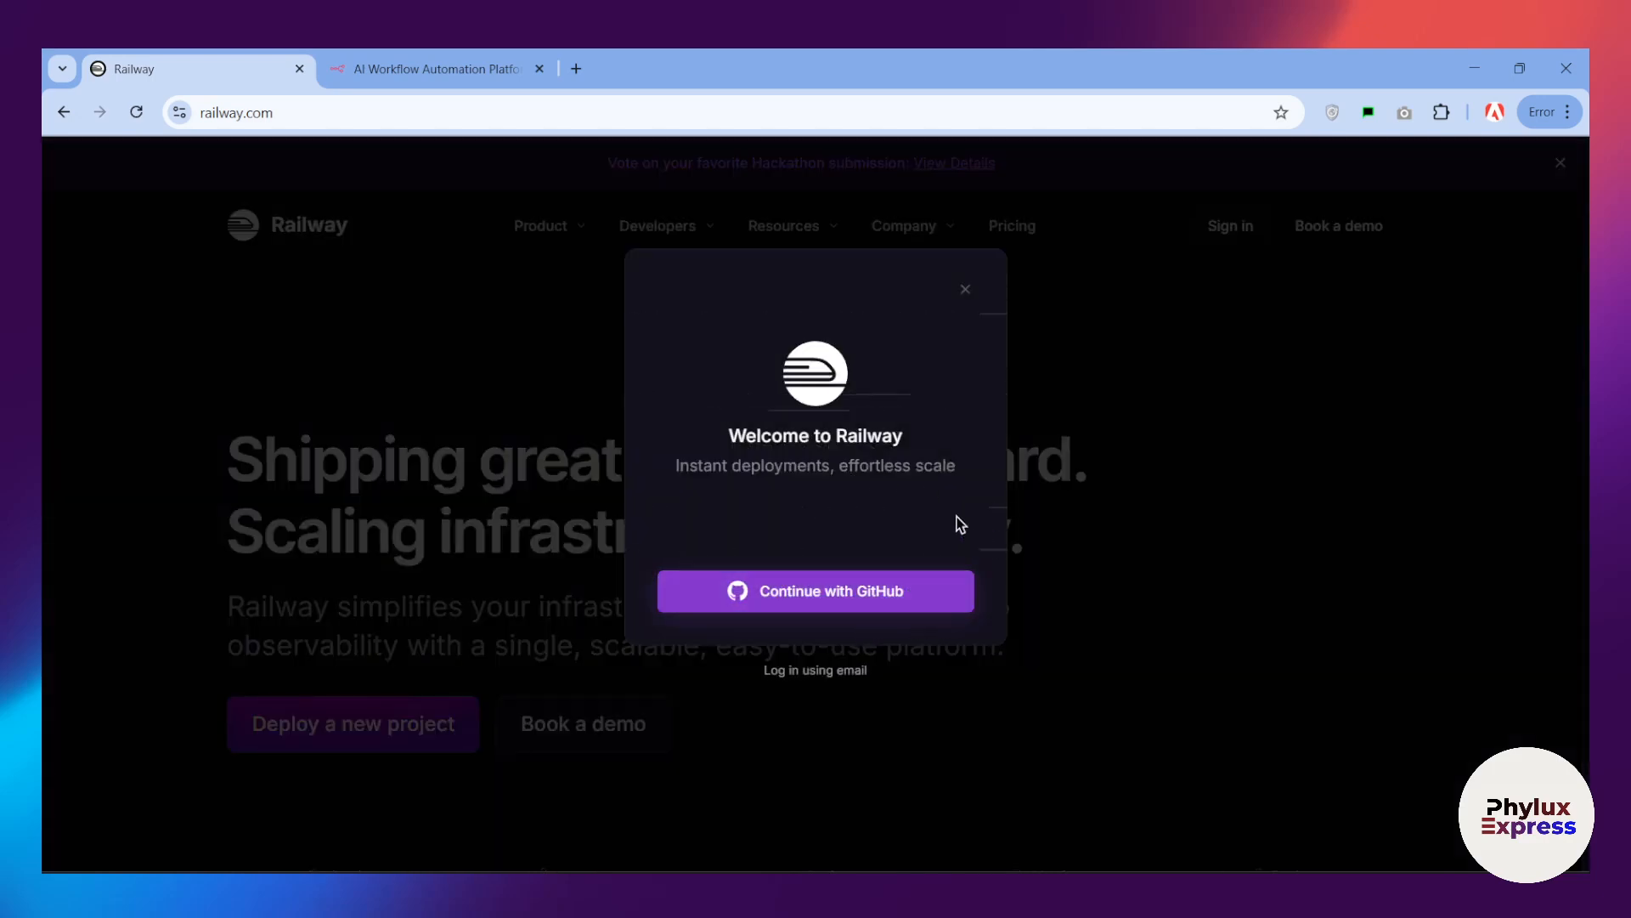
{"action": "left_click", "coordinate": [872, 599]}
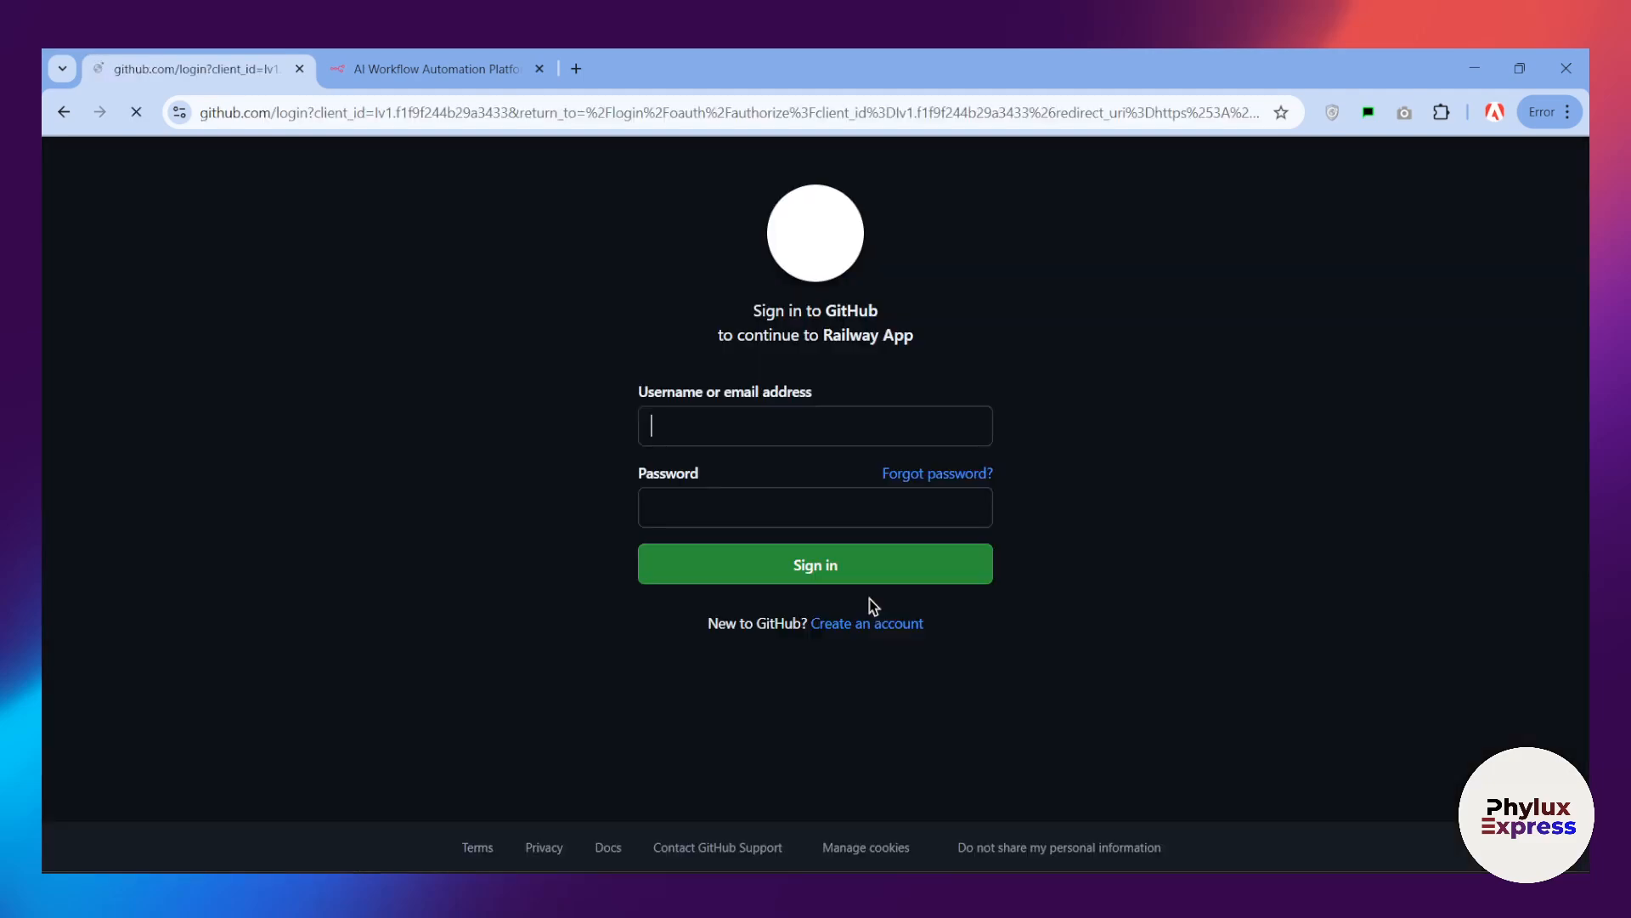
{"action": "left_click", "coordinate": [839, 425]}
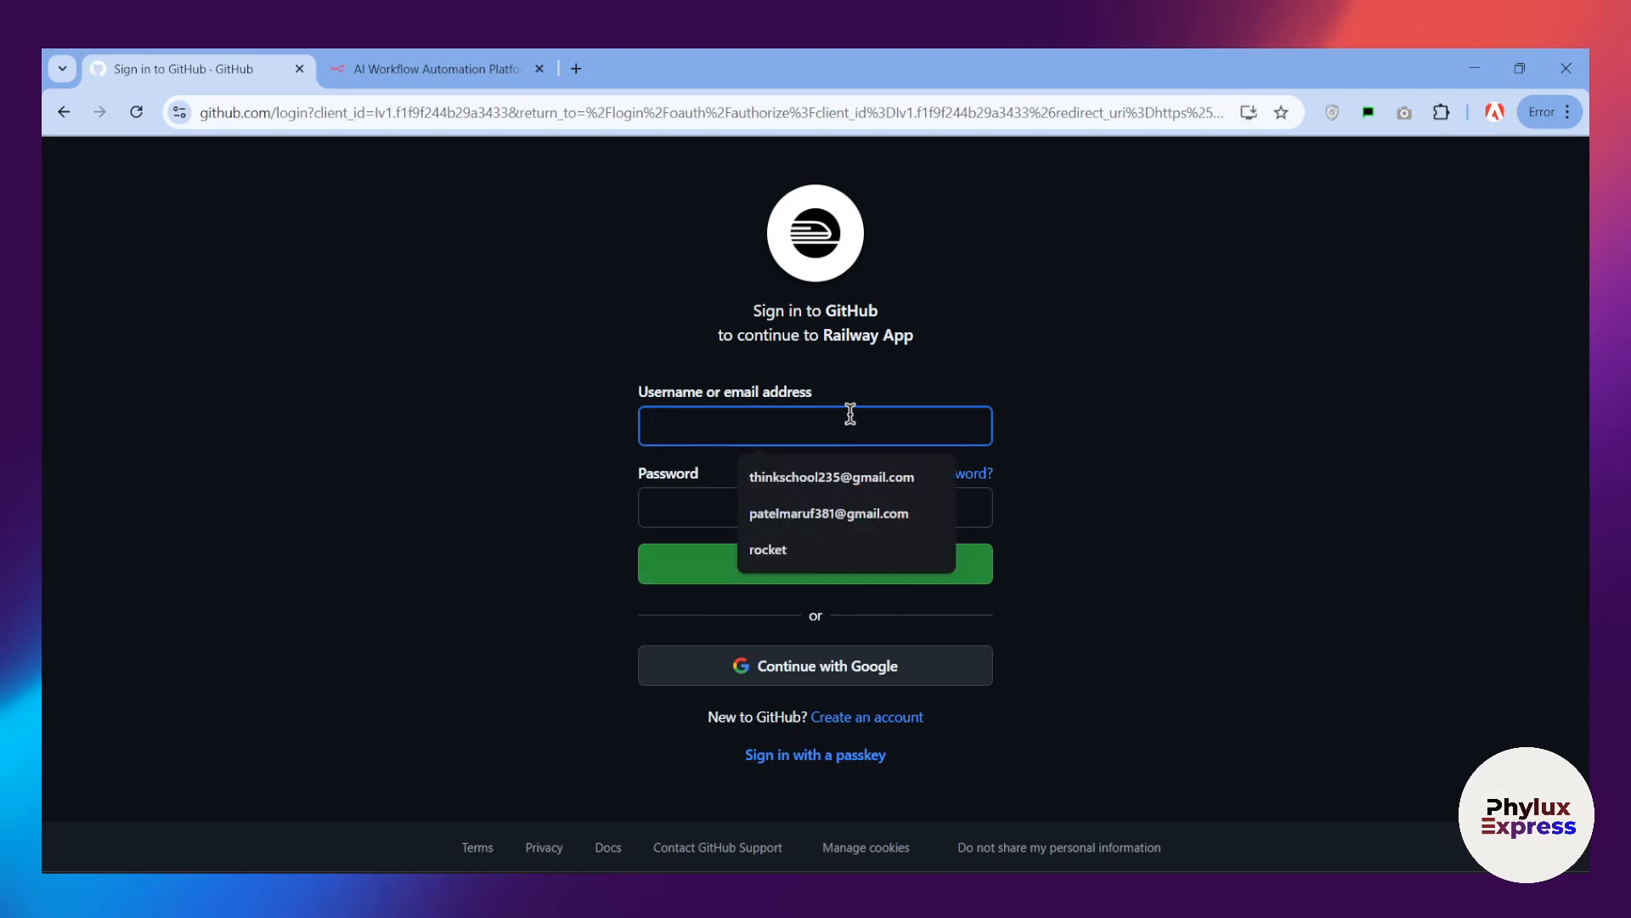
{"action": "left_click", "coordinate": [854, 513]}
{"action": "left_click", "coordinate": [753, 501]}
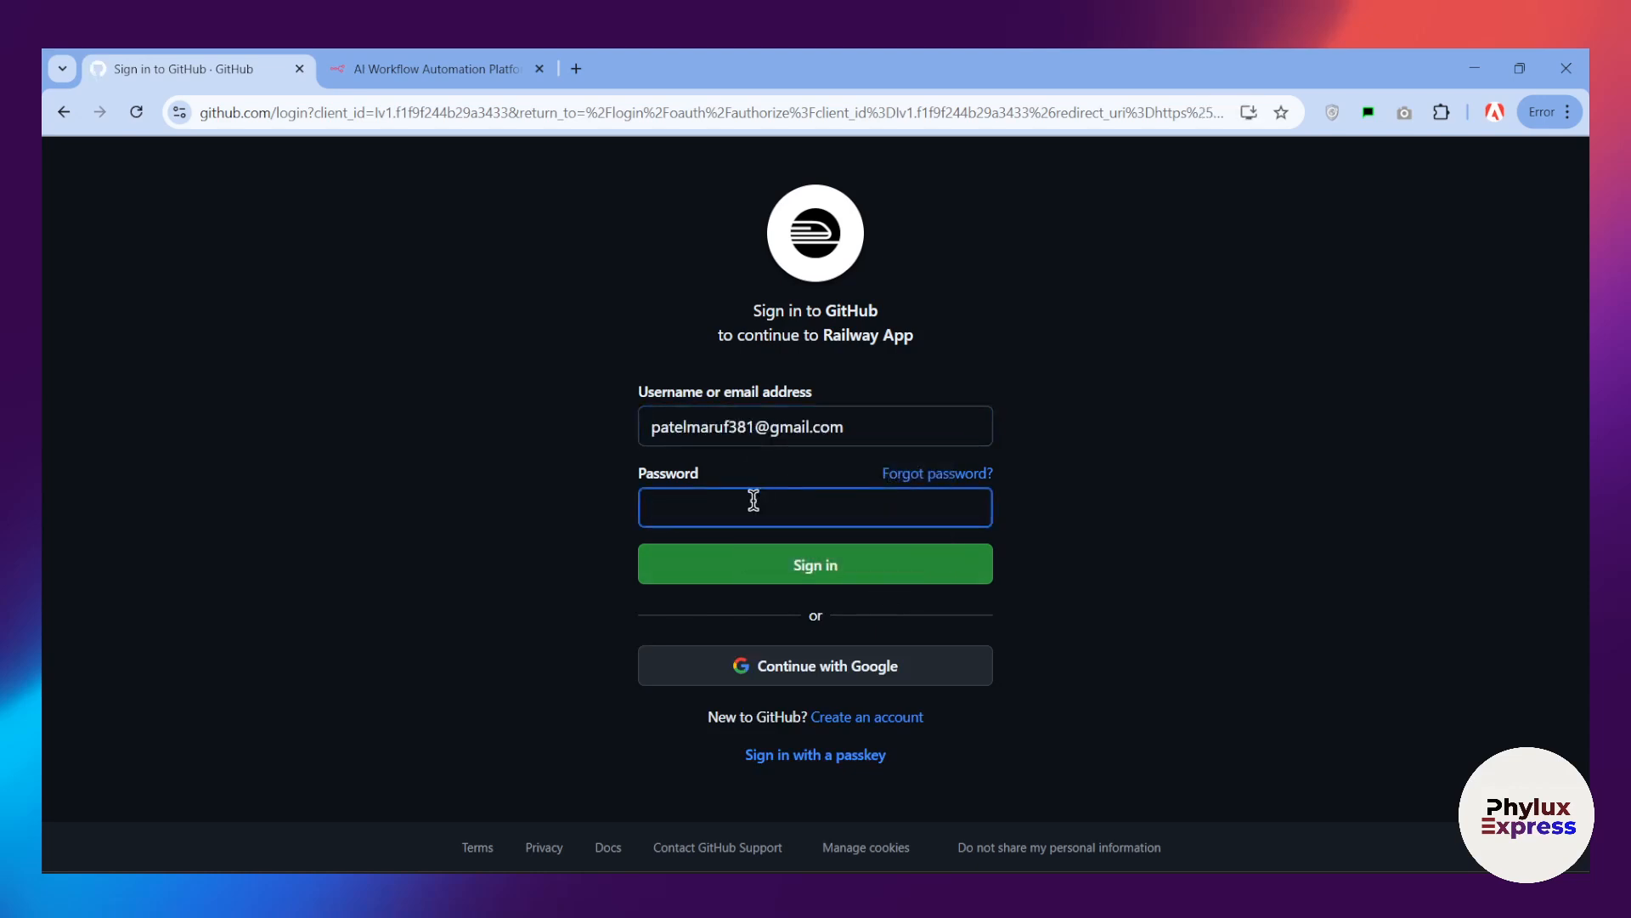
{"action": "type", "text": "*"}
{"action": "left_click", "coordinate": [778, 574]}
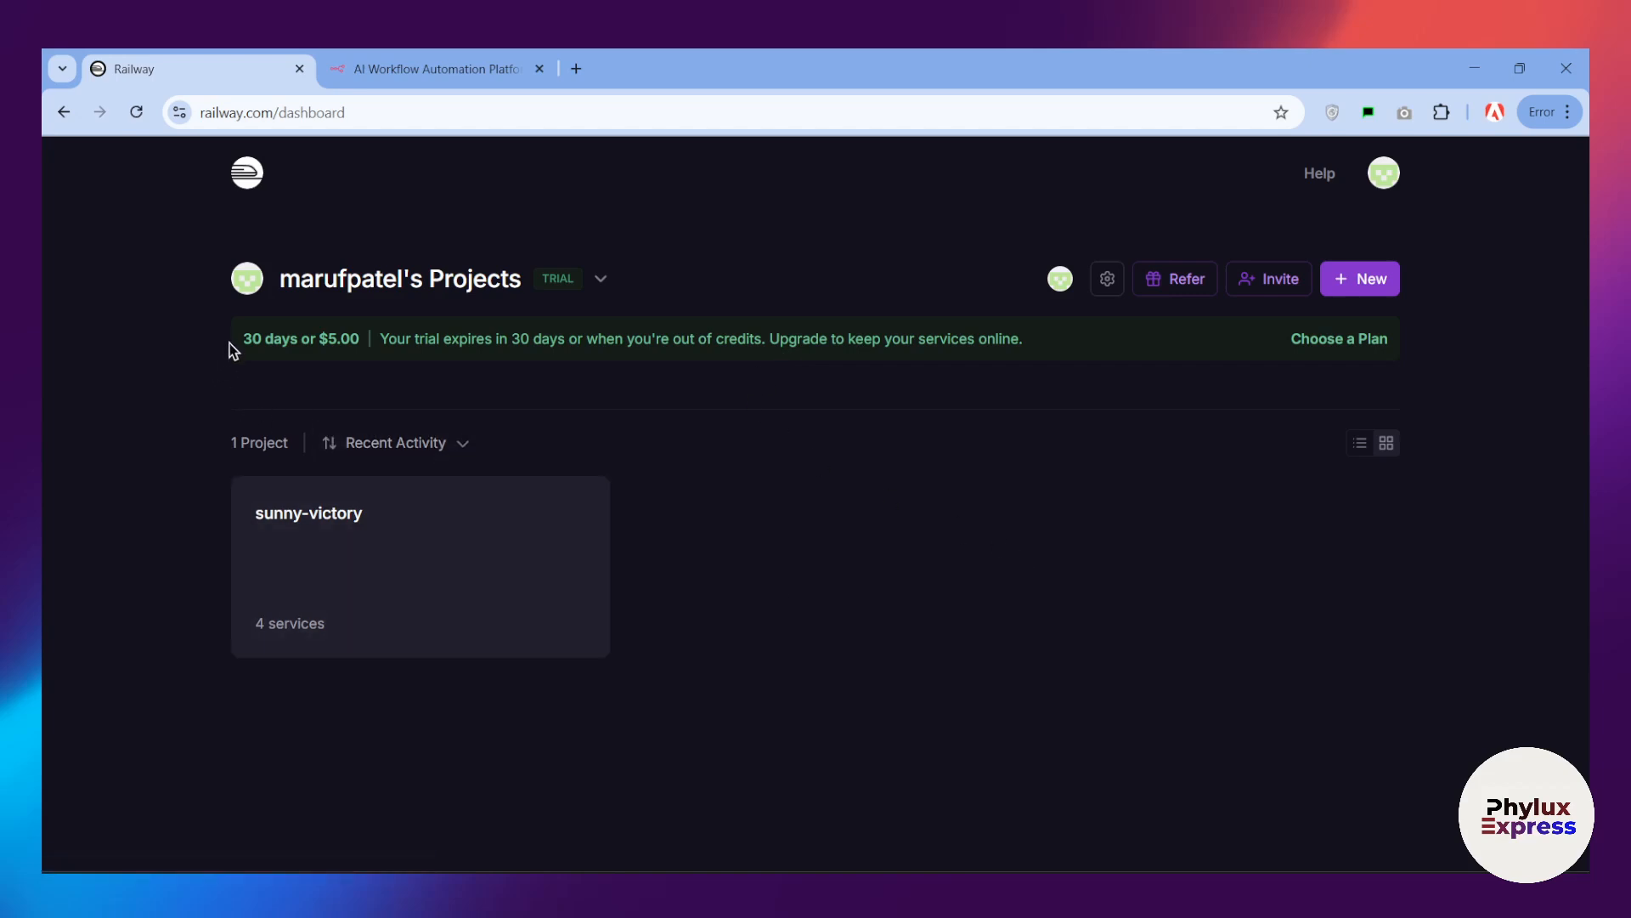
Review the Trial Plan's 30 days or $5.00 allowance and its expiry terms
{"action": "left_click_drag", "start_coordinate": [227, 352], "coordinate": [371, 329]}
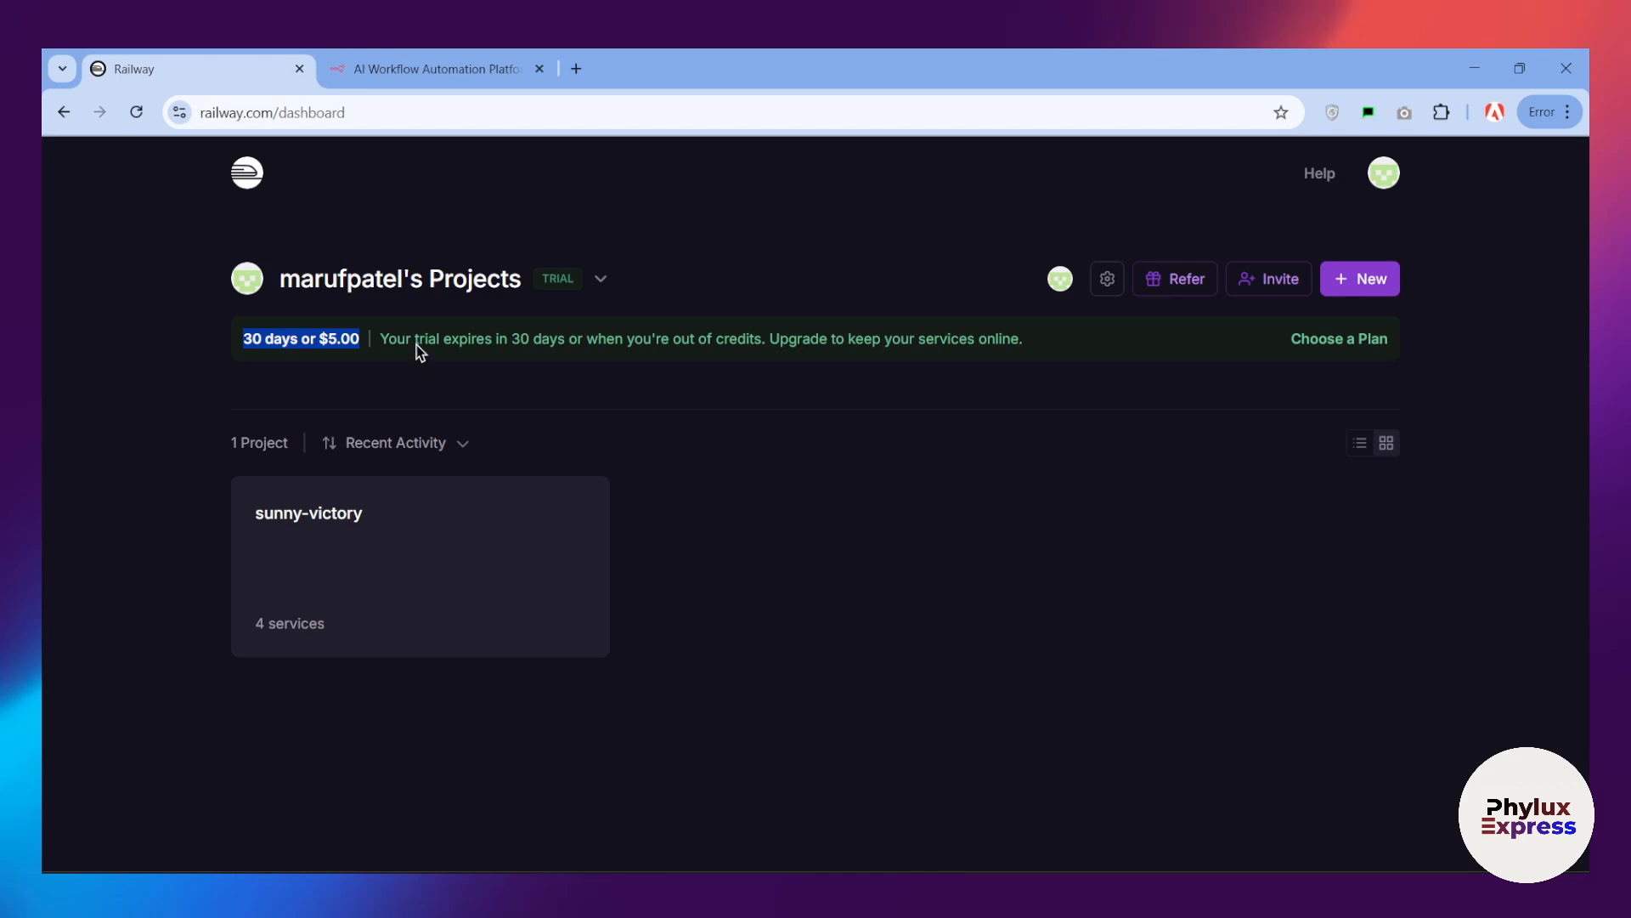
{"action": "left_click_drag", "start_coordinate": [416, 344], "coordinate": [527, 351]}
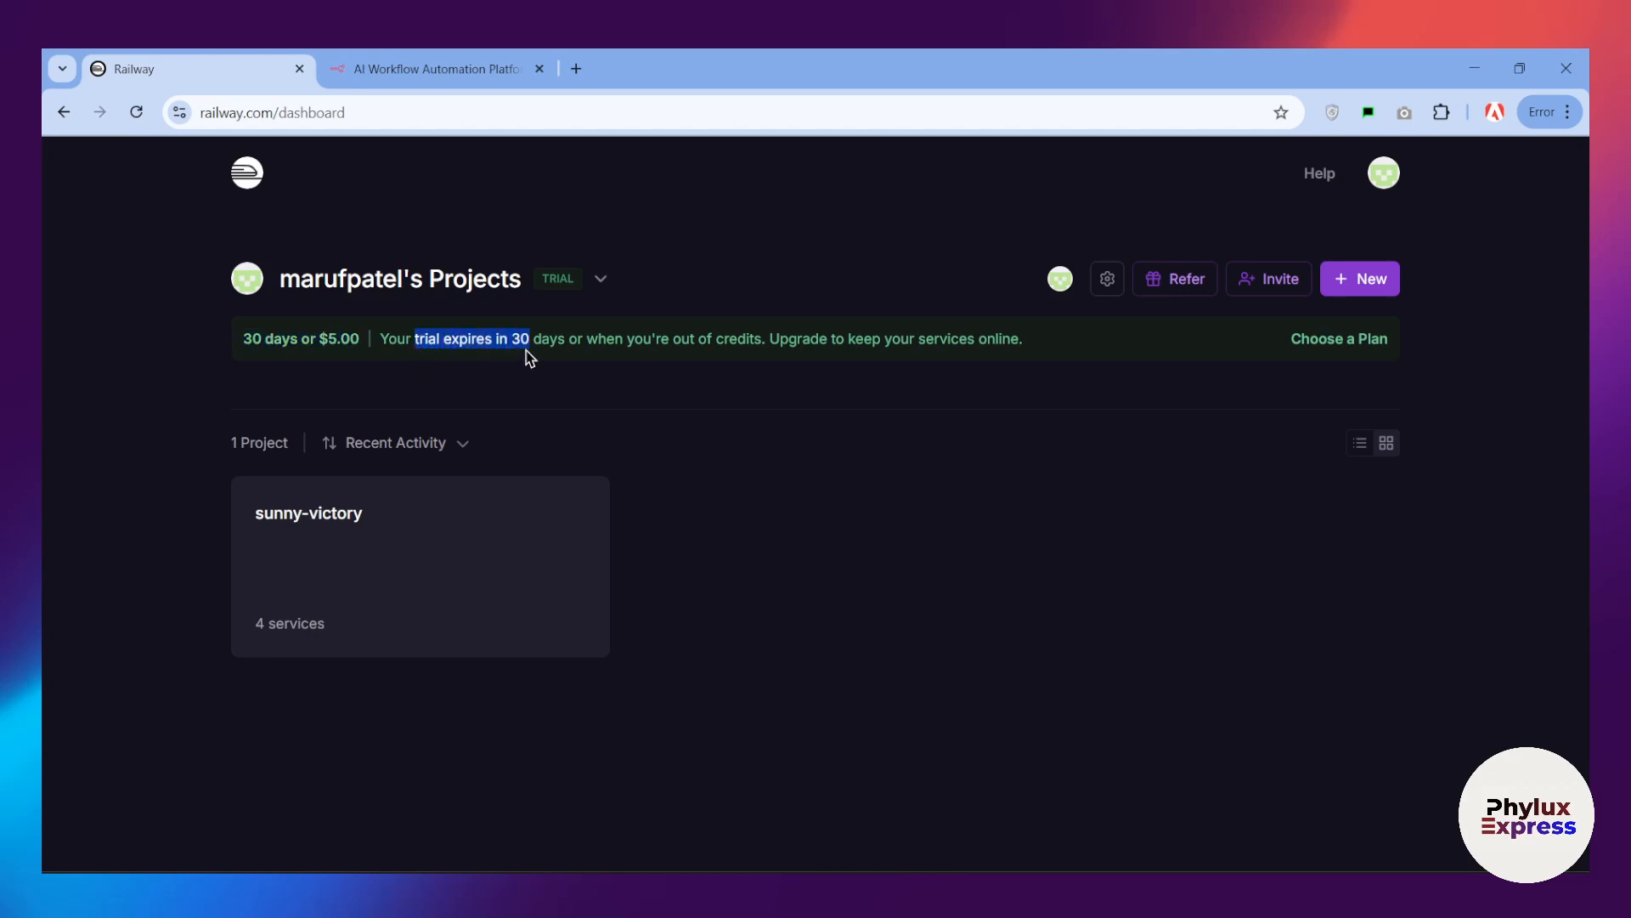
{"action": "left_click", "coordinate": [1227, 506]}
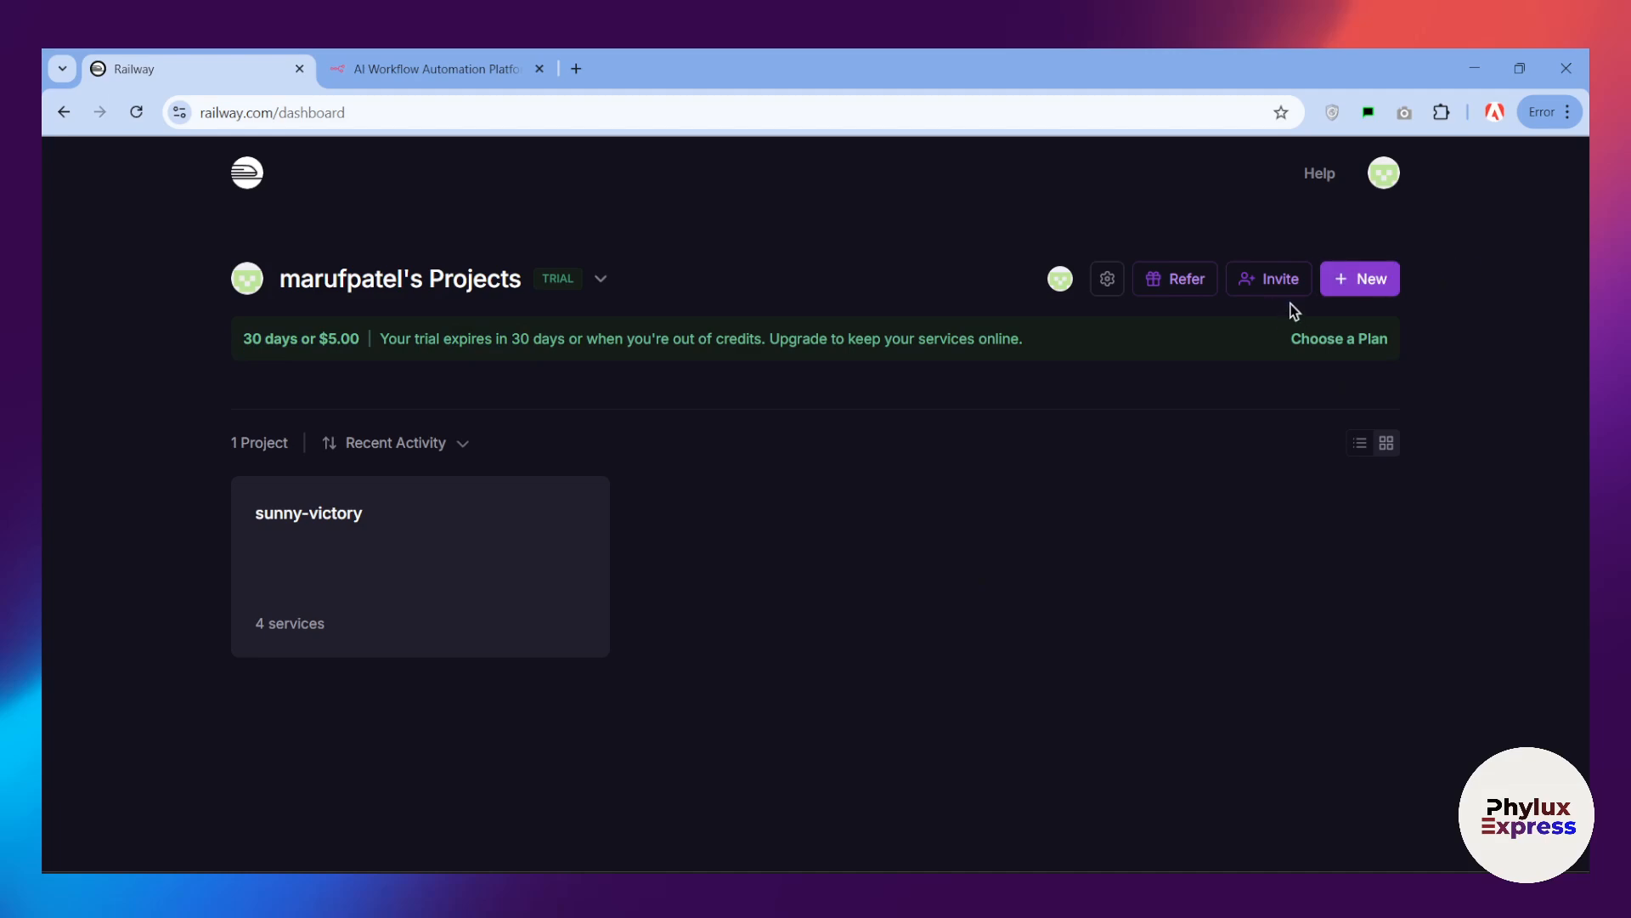
Open the Plans page from Choose a Plan and scroll through the plan options
{"action": "left_click", "coordinate": [1341, 340]}
{"action": "scroll", "coordinate": [1184, 520], "scroll_direction": "down", "scroll_amount": 3}
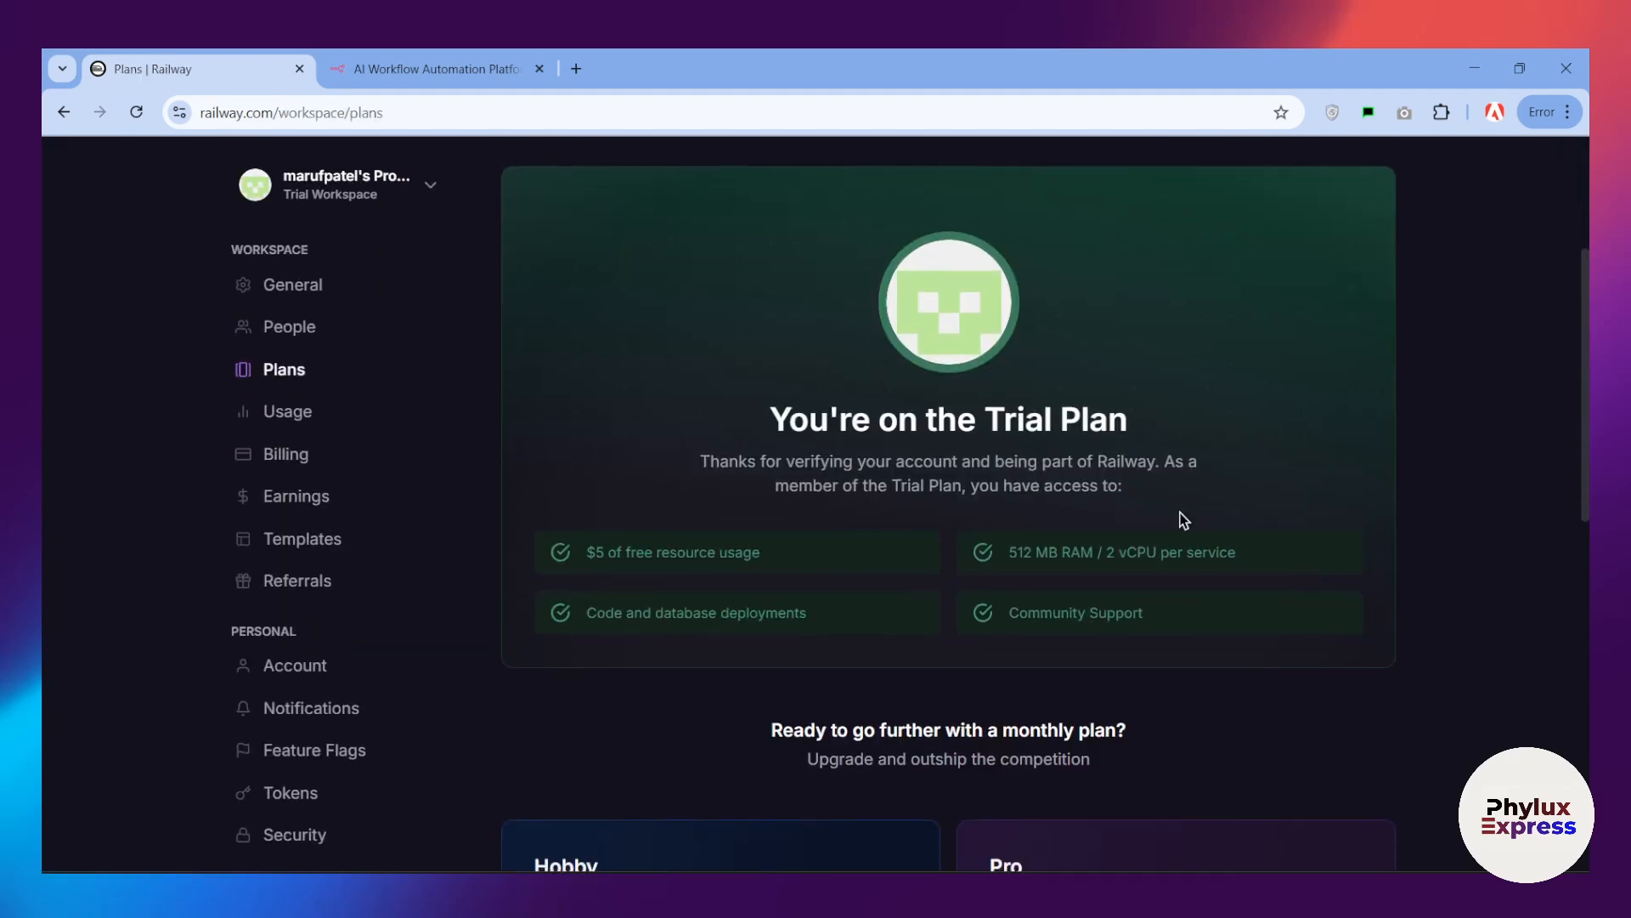
{"action": "left_click_drag", "start_coordinate": [771, 408], "coordinate": [1240, 554]}
{"action": "scroll", "coordinate": [1173, 487], "scroll_direction": "down", "scroll_amount": 2}
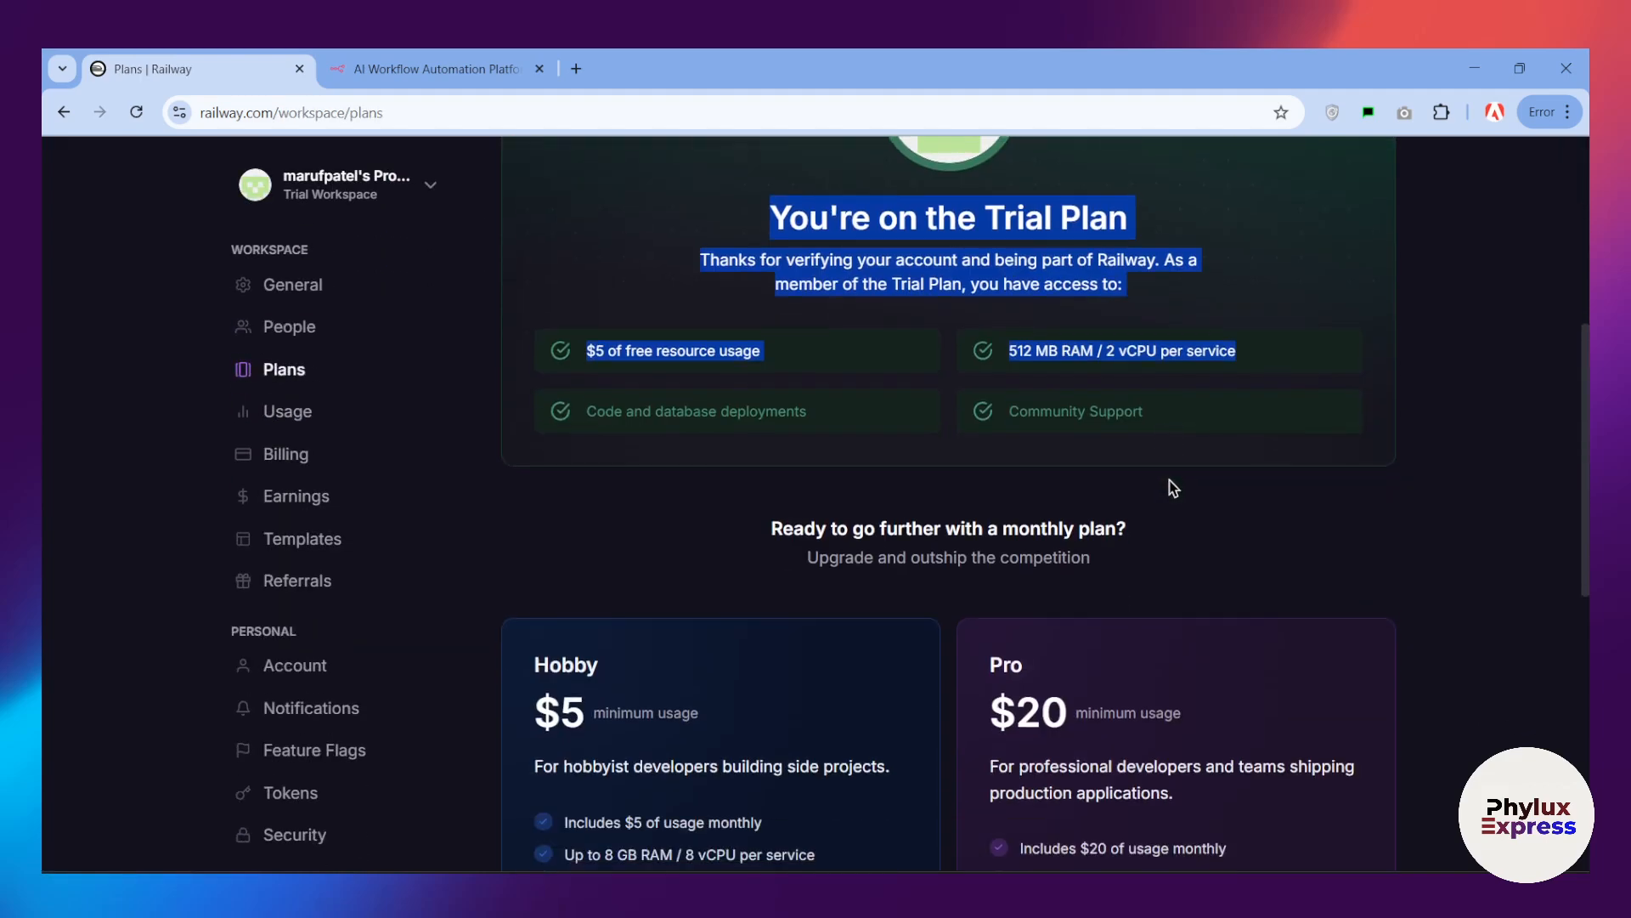
{"action": "scroll", "coordinate": [1243, 505], "scroll_direction": "down", "scroll_amount": 2}
Open the Hobby plan subscription and review its name, description and $5/mo price
{"action": "left_click", "coordinate": [749, 821]}
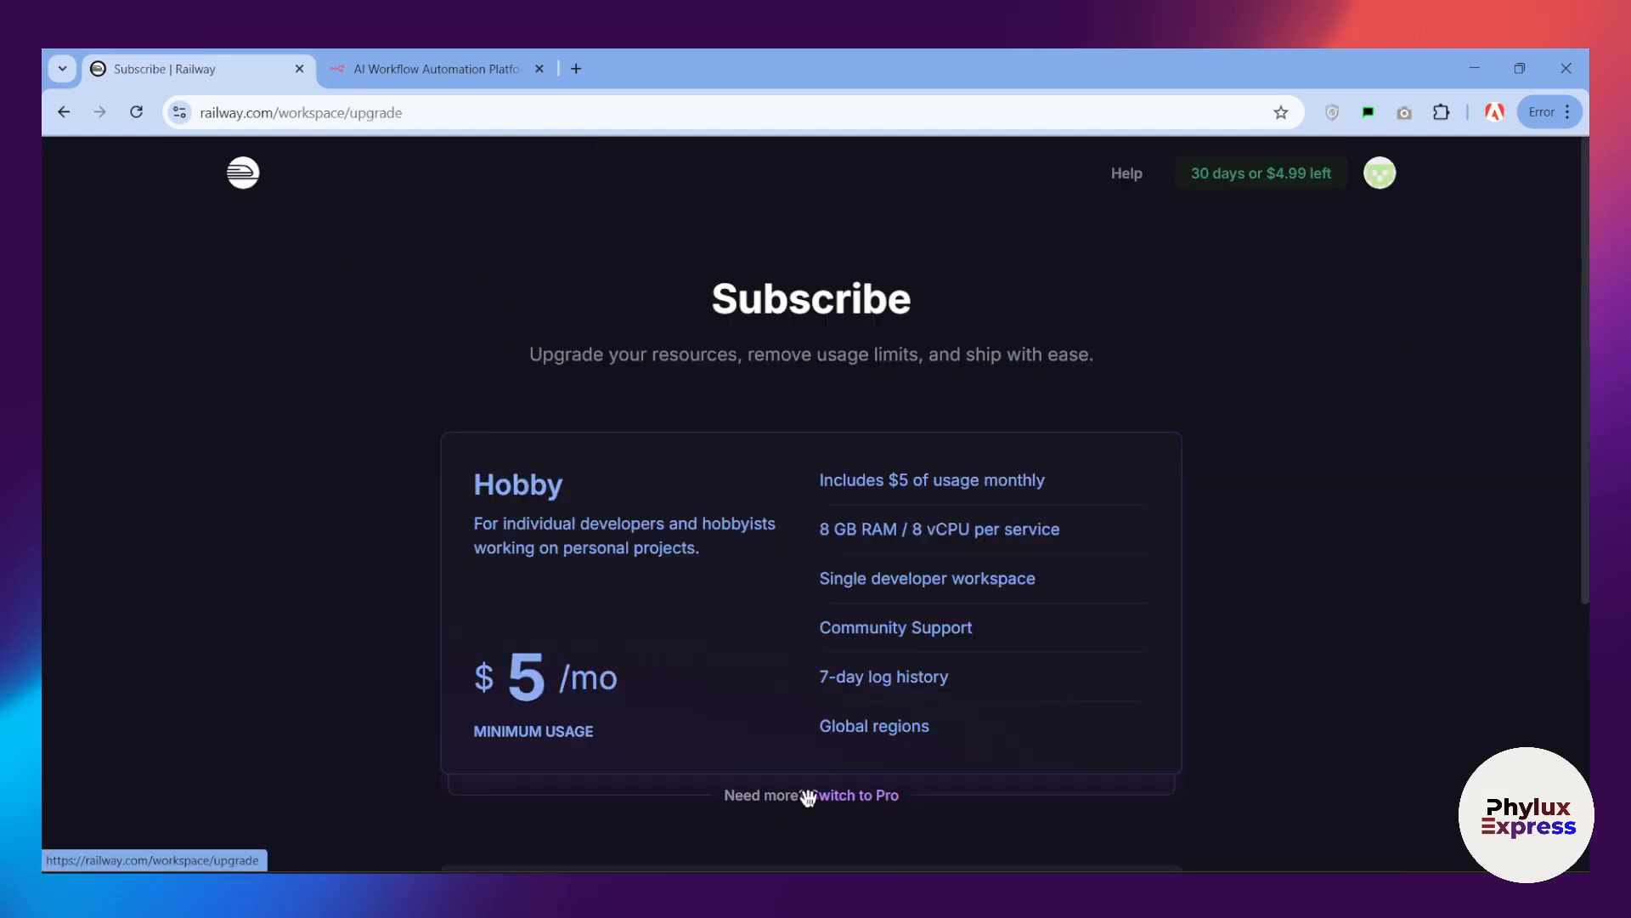
{"action": "scroll", "coordinate": [816, 594], "scroll_direction": "down", "scroll_amount": 2}
{"action": "scroll", "coordinate": [833, 612], "scroll_direction": "down", "scroll_amount": 2}
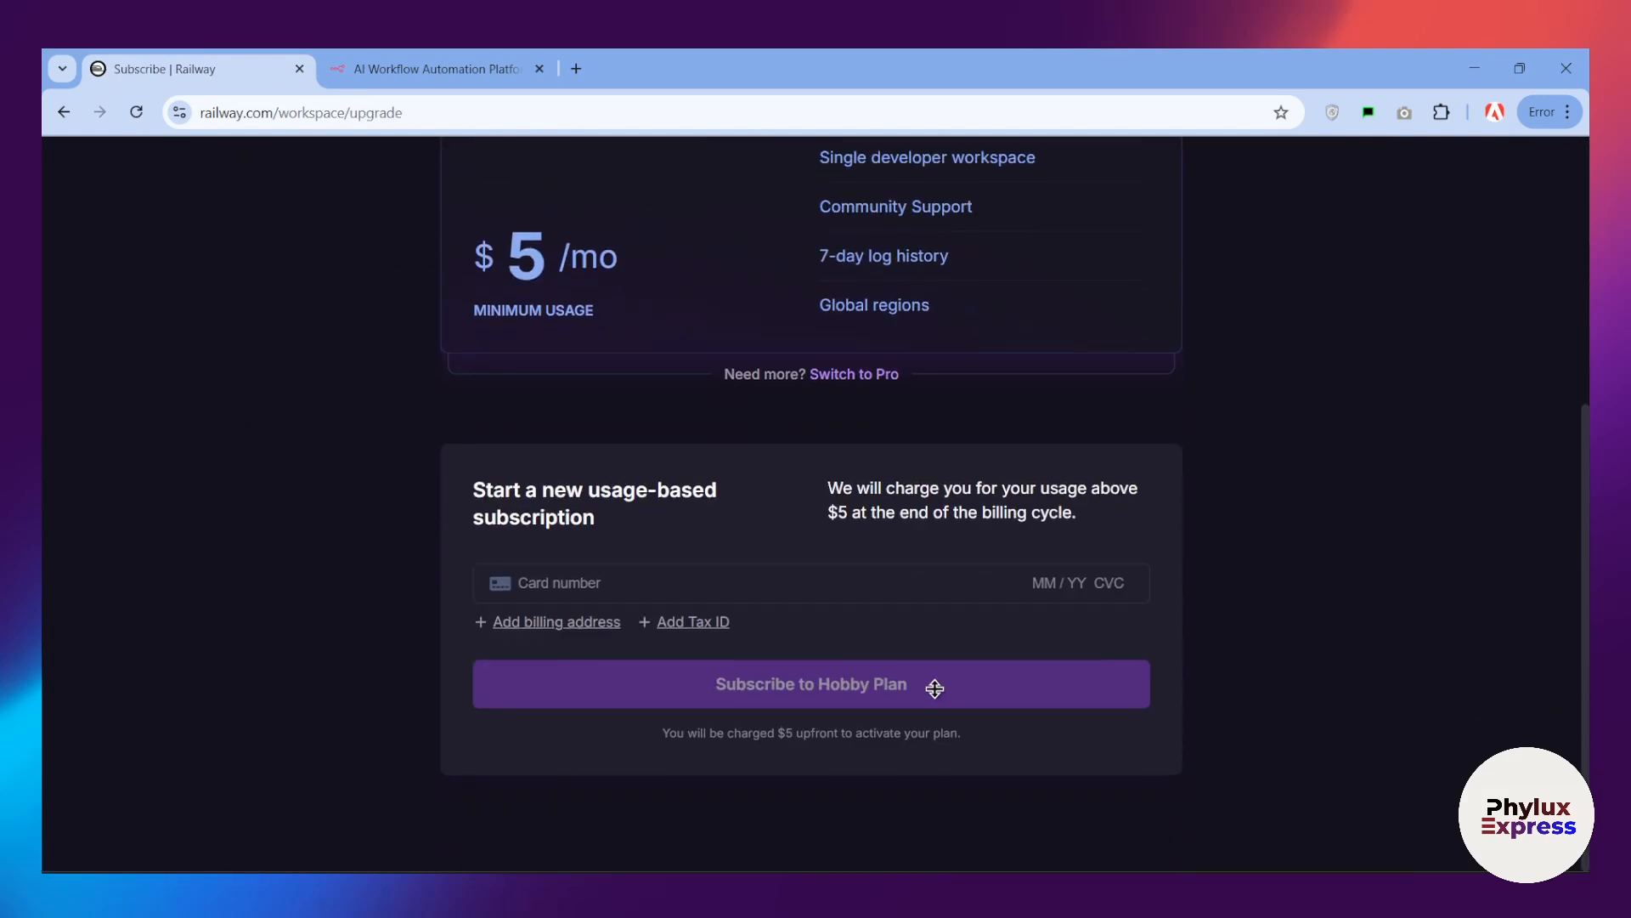
{"action": "scroll", "coordinate": [986, 646], "scroll_direction": "up", "scroll_amount": 4}
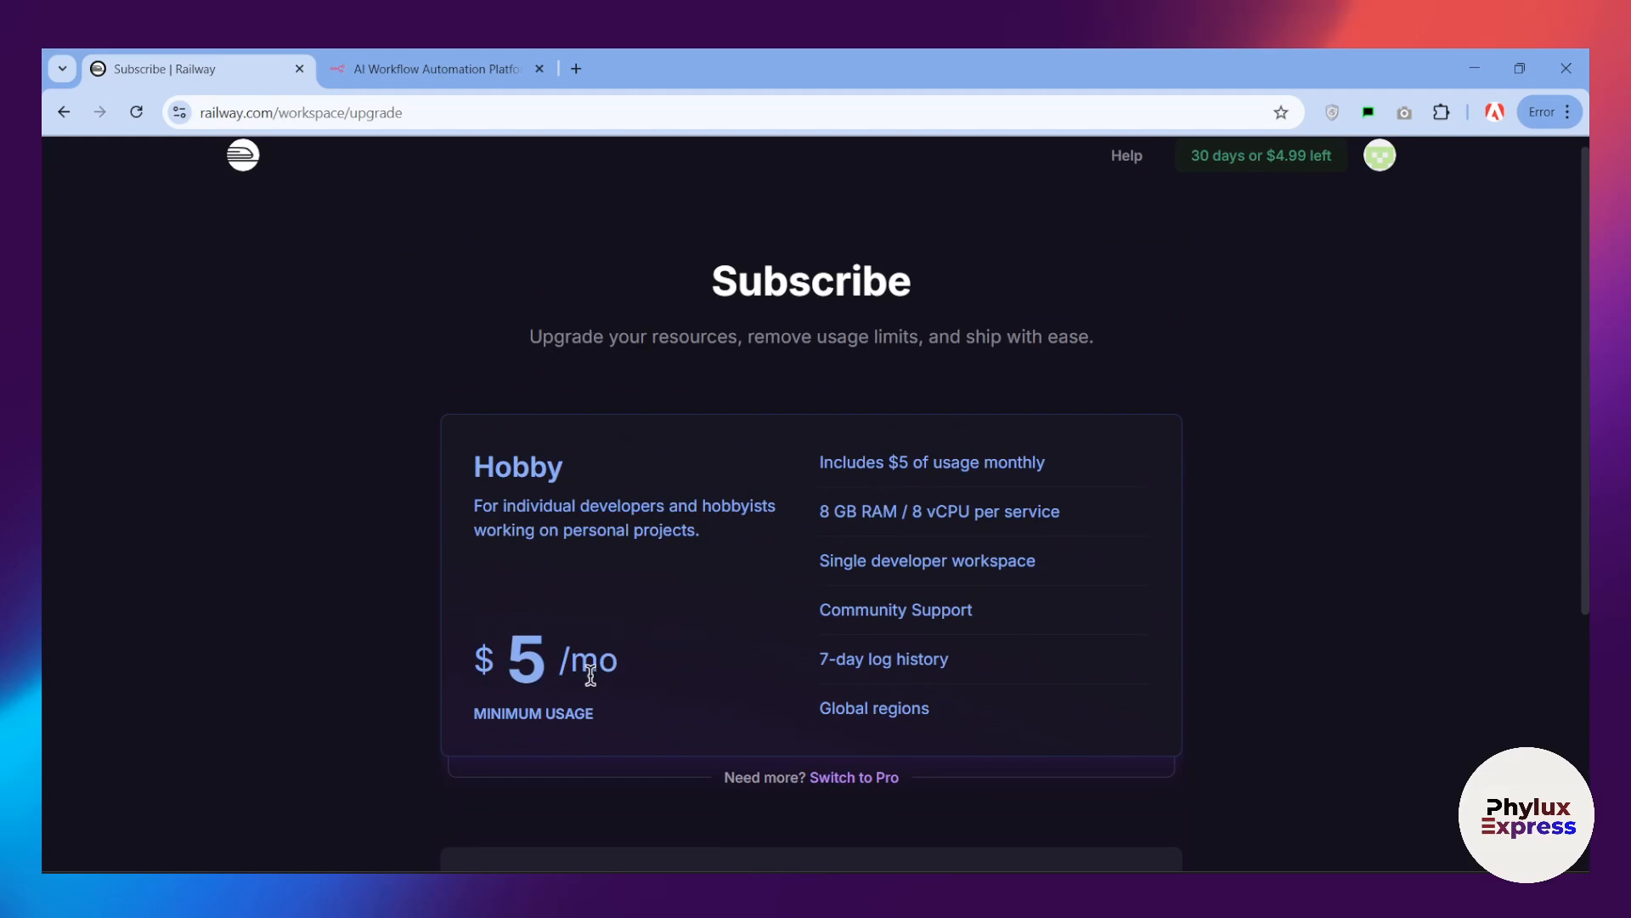
{"action": "scroll", "coordinate": [590, 663], "scroll_direction": "down", "scroll_amount": 1}
{"action": "double_click", "coordinate": [484, 368]}
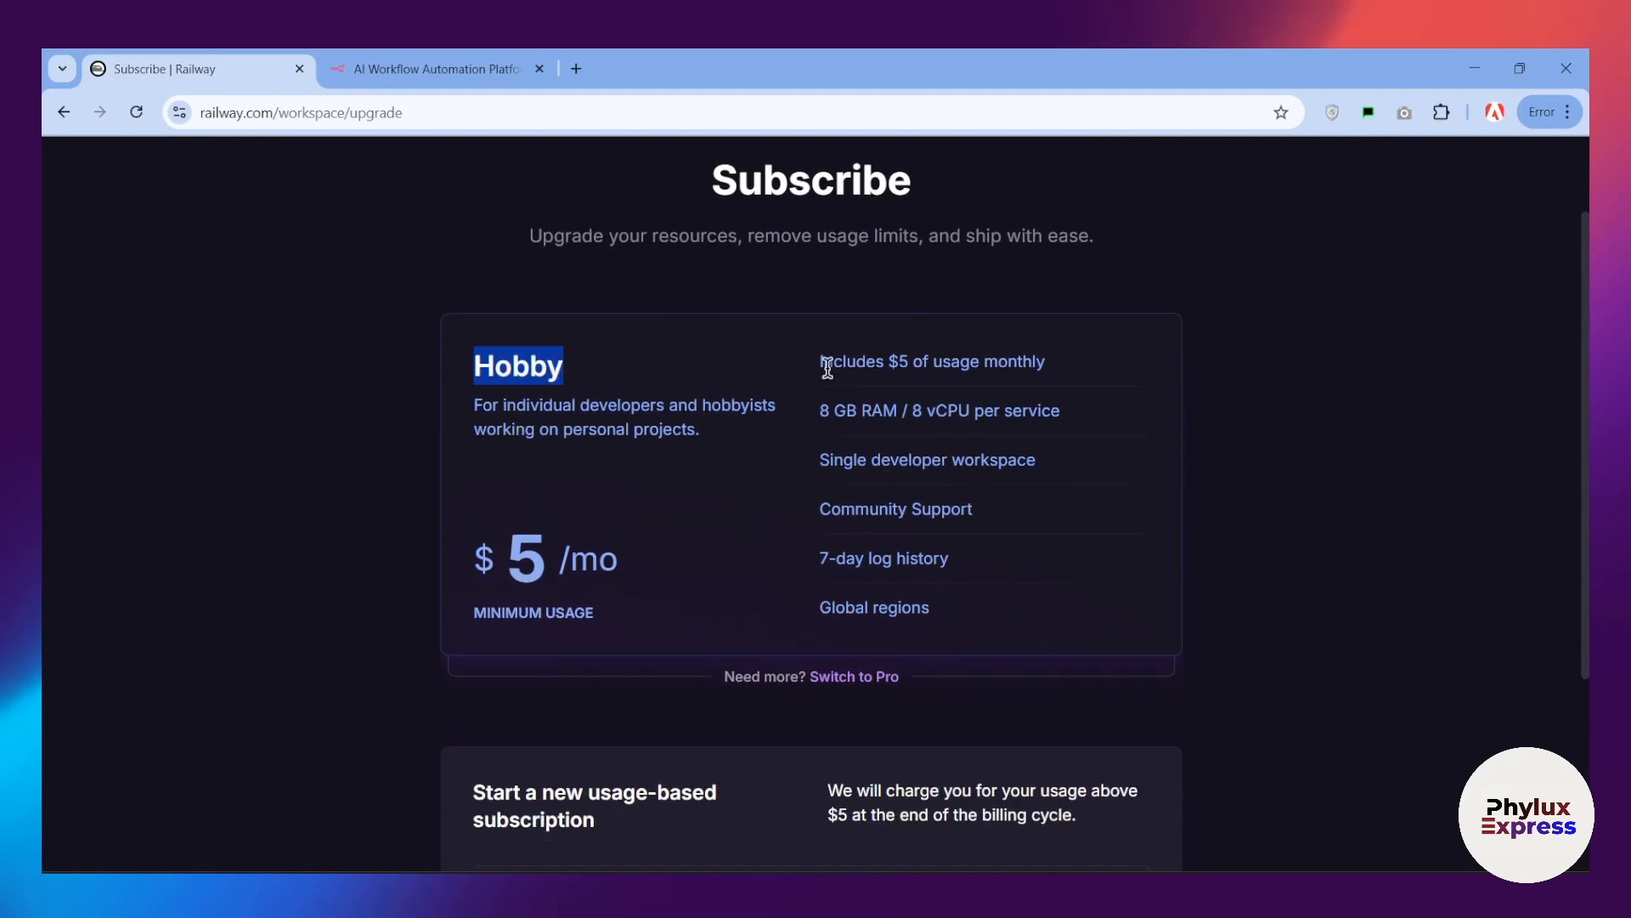
{"action": "left_click_drag", "start_coordinate": [821, 364], "coordinate": [1557, 330]}
{"action": "left_click", "coordinate": [908, 356]}
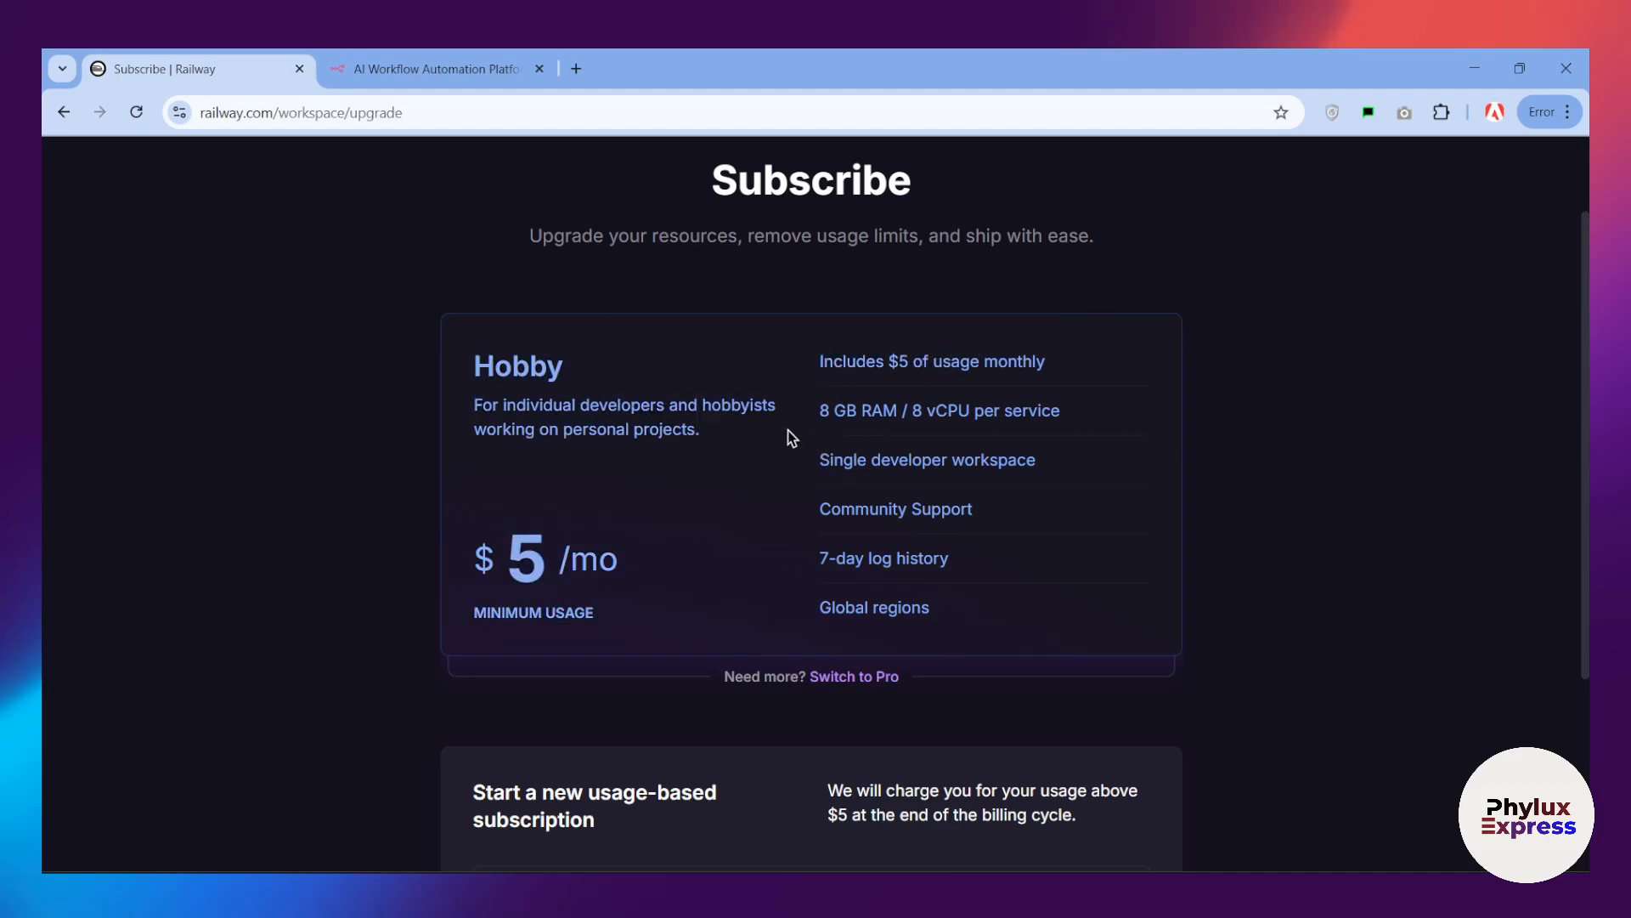
Review the Hobby plan details, including the 8 GB RAM allowance and workspace terms
{"action": "left_click_drag", "start_coordinate": [819, 409], "coordinate": [911, 435]}
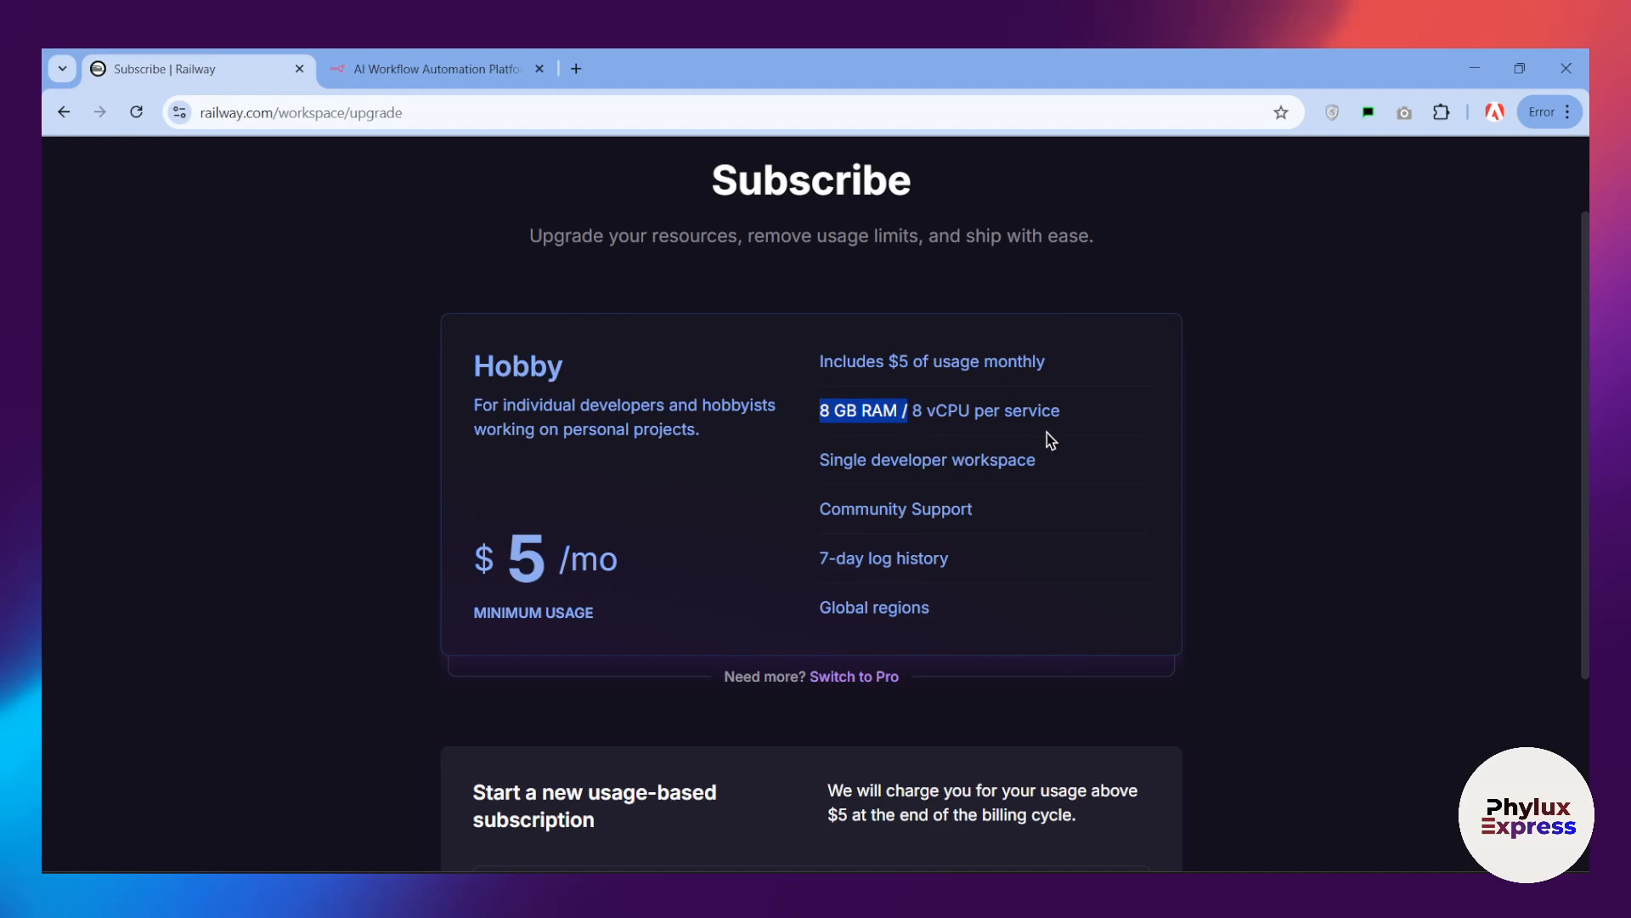
{"action": "left_click_drag", "start_coordinate": [844, 465], "coordinate": [1221, 465]}
{"action": "left_click_drag", "start_coordinate": [1040, 464], "coordinate": [940, 462]}
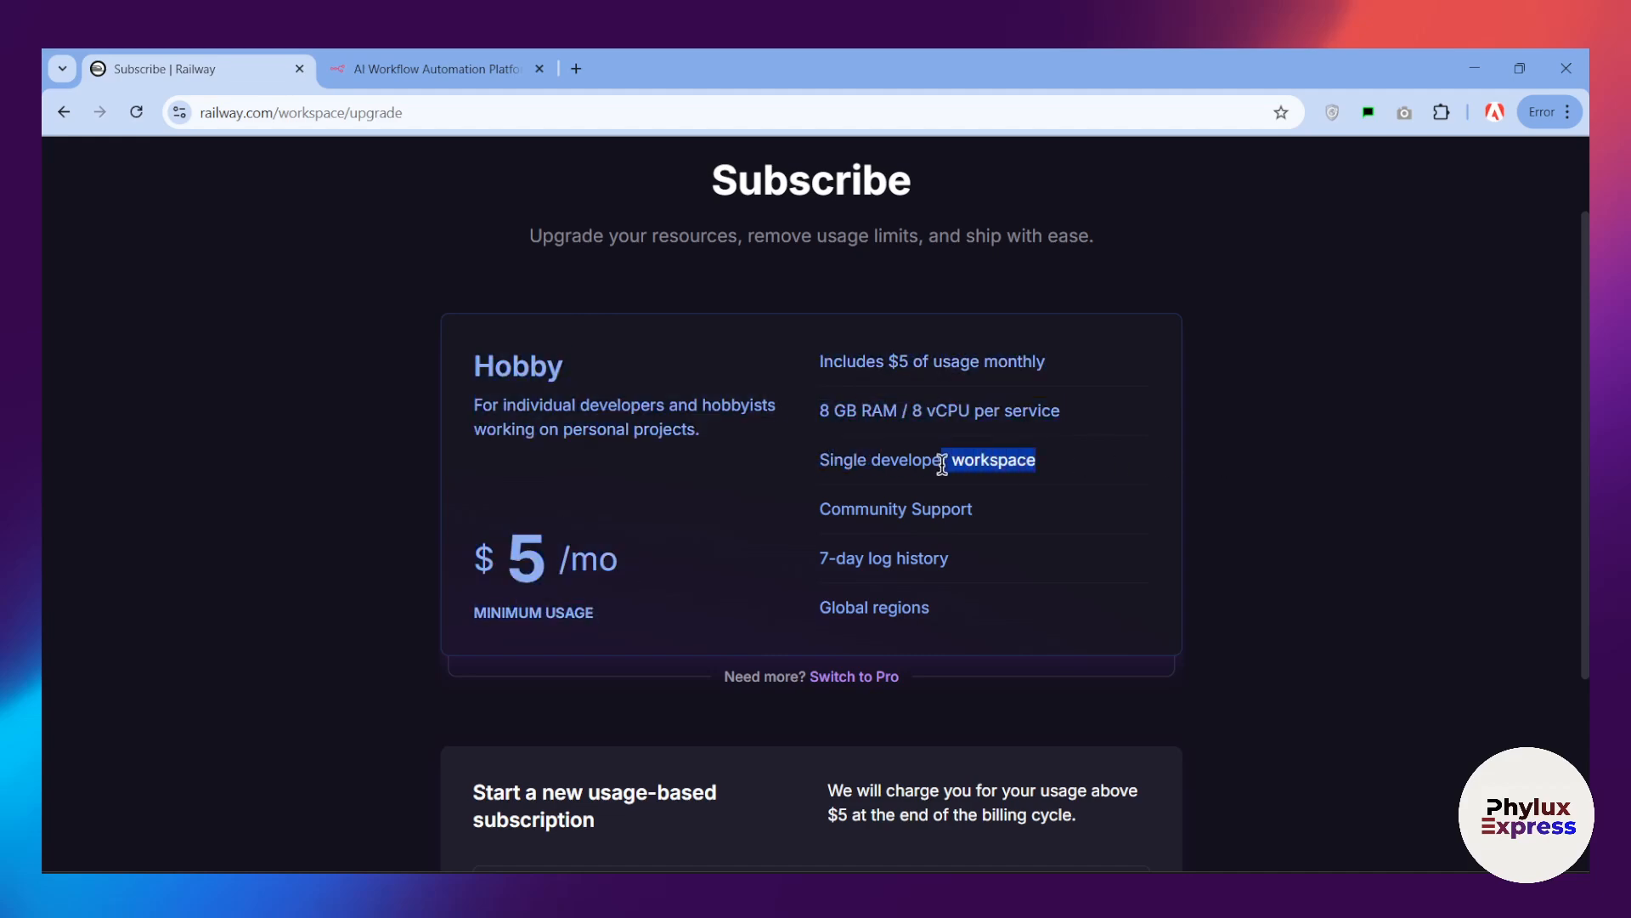
{"action": "scroll", "coordinate": [1047, 515], "scroll_direction": "up", "scroll_amount": 2}
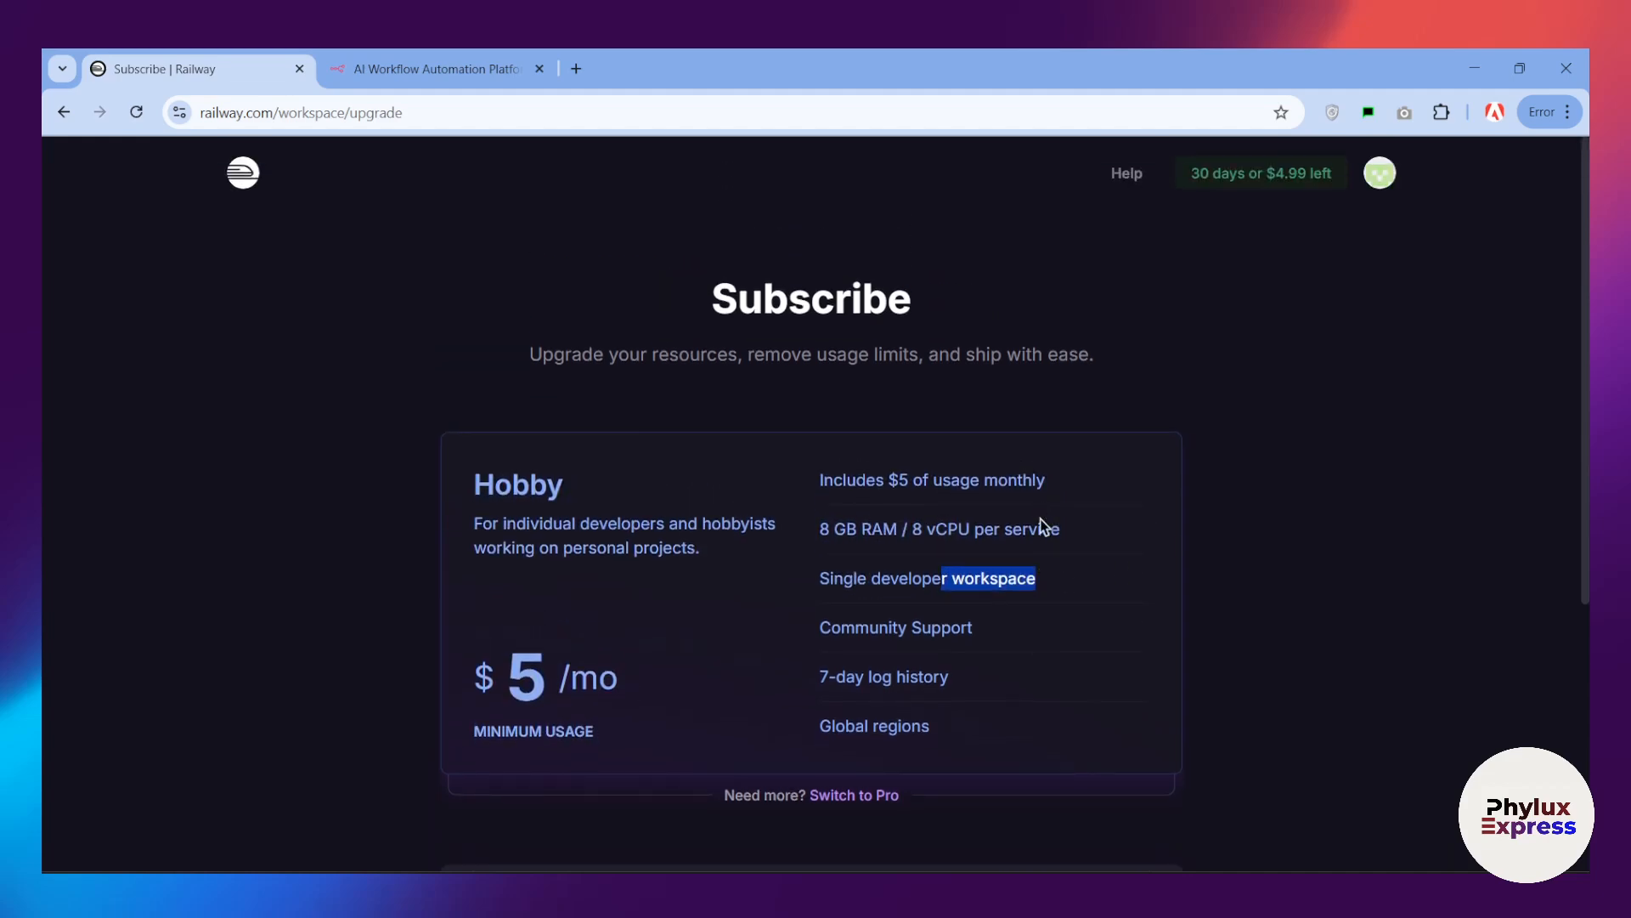
{"action": "scroll", "coordinate": [1045, 612], "scroll_direction": "down", "scroll_amount": 2}
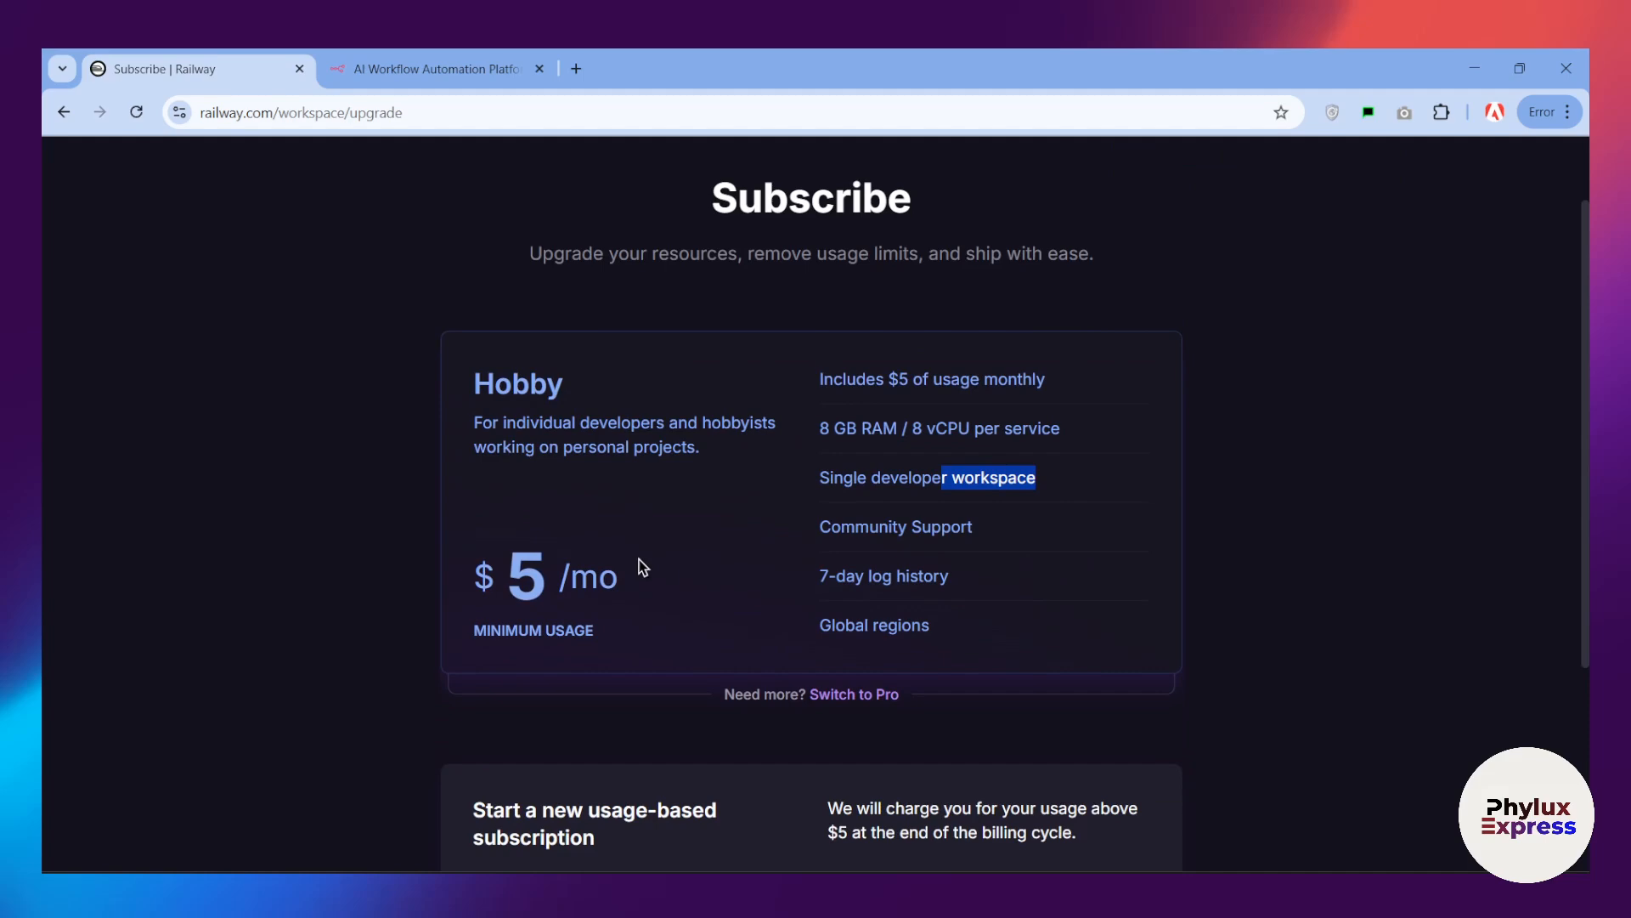
{"action": "scroll", "coordinate": [643, 567], "scroll_direction": "up", "scroll_amount": 2}
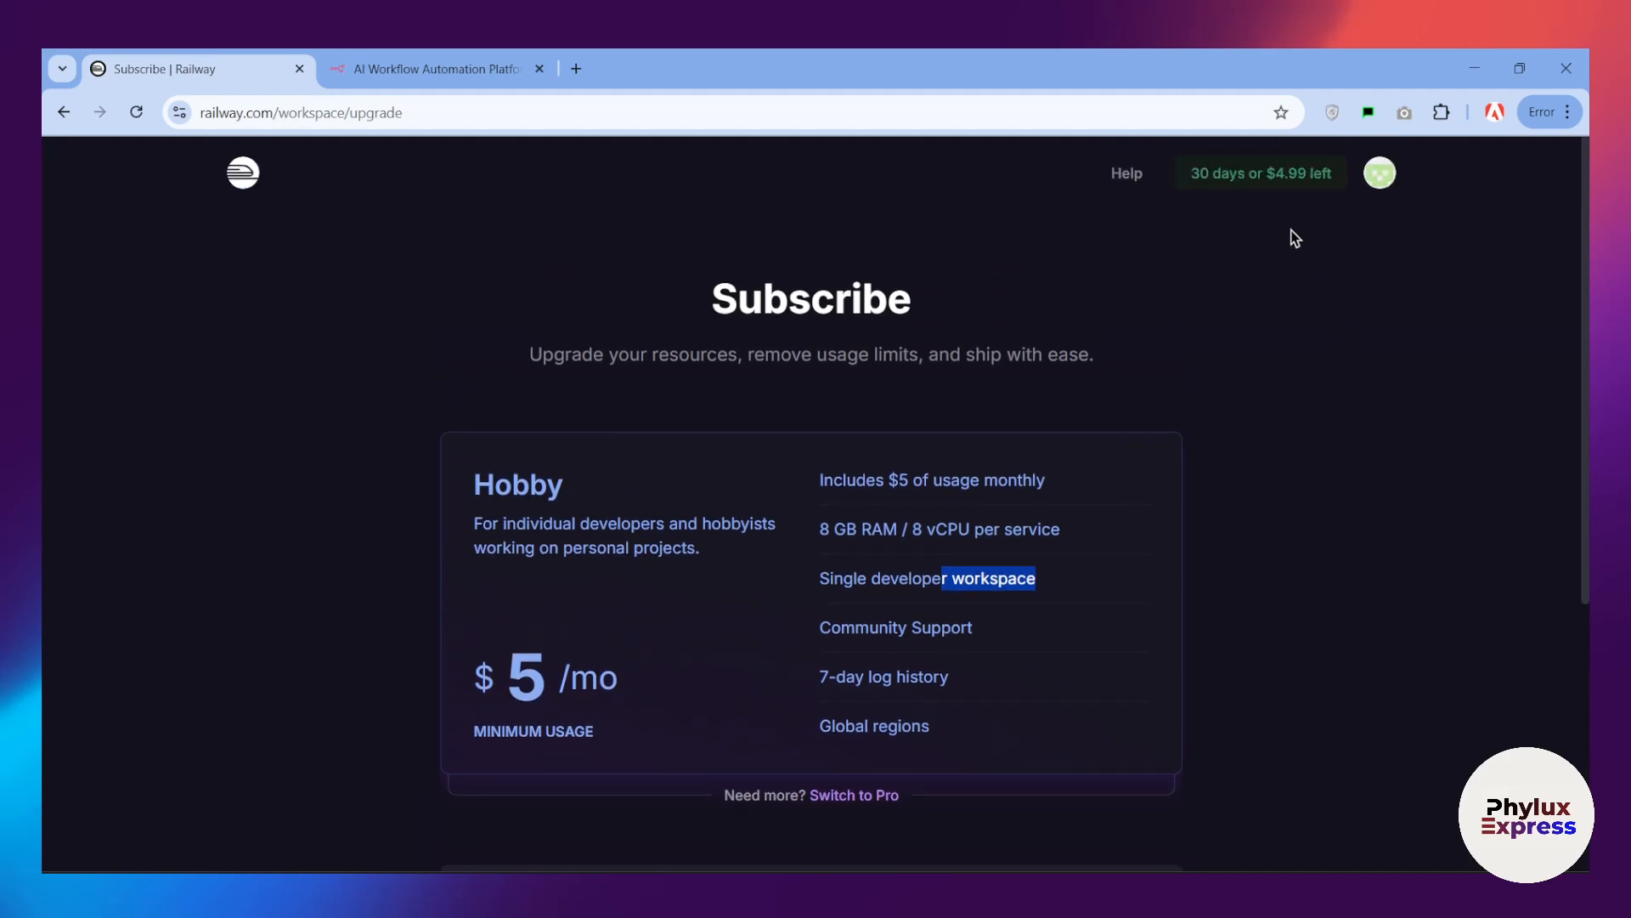
{"action": "scroll", "coordinate": [921, 533], "scroll_direction": "down", "scroll_amount": 4}
Compare the Pro plan, then switch the subscription back to the Hobby plan
{"action": "left_click", "coordinate": [862, 595]}
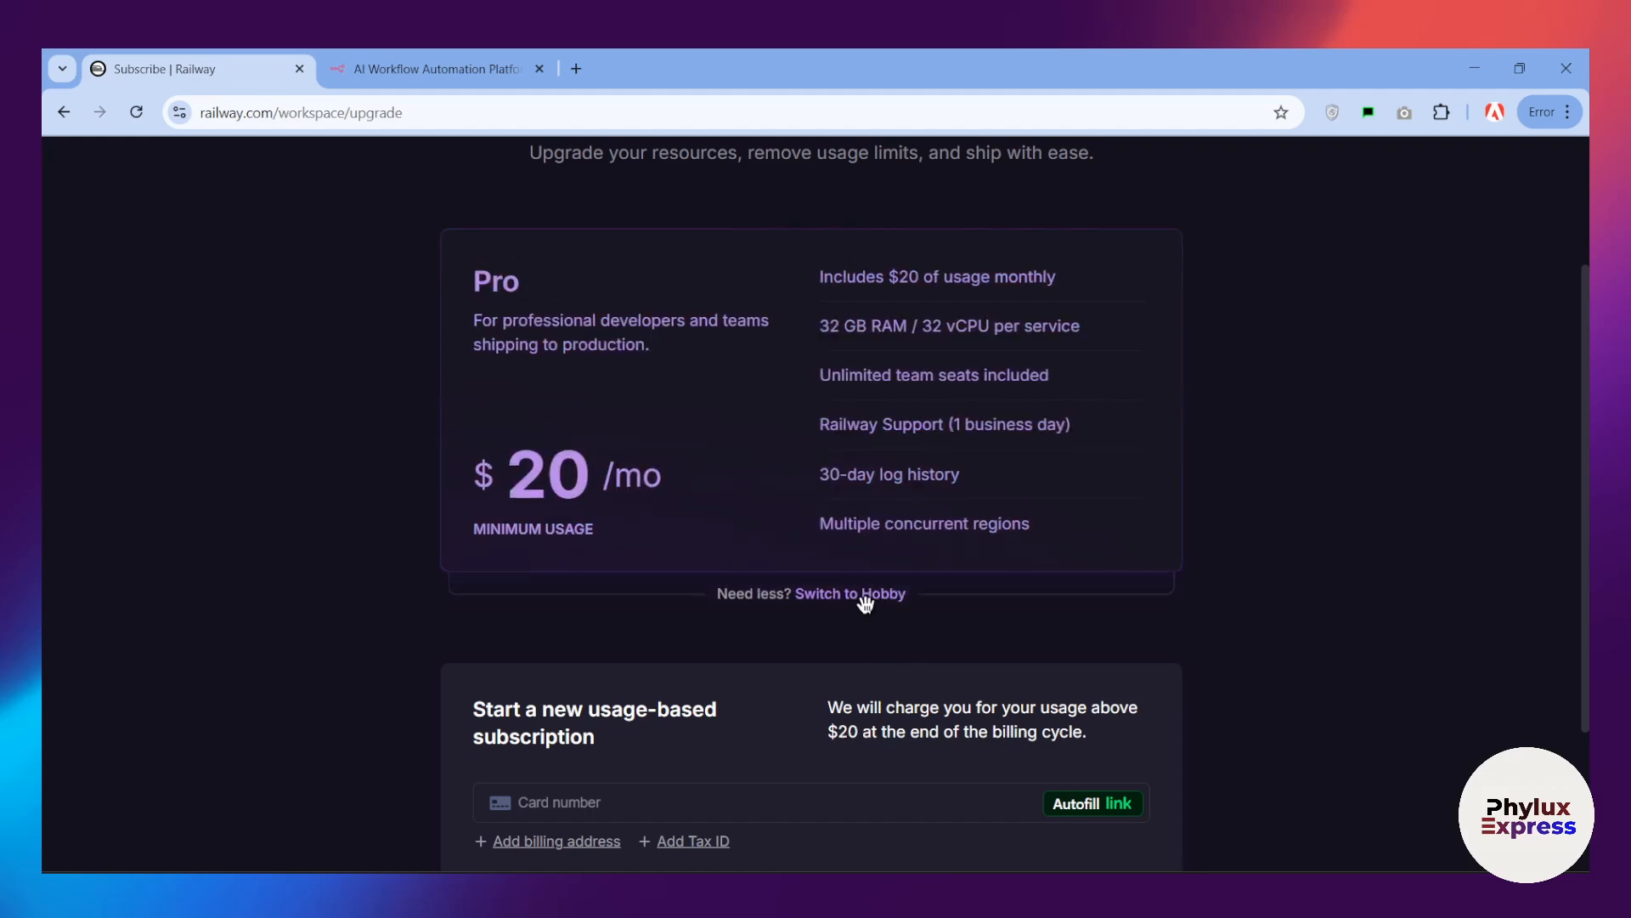
{"action": "scroll", "coordinate": [527, 497], "scroll_direction": "up", "scroll_amount": 2}
{"action": "left_click_drag", "start_coordinate": [508, 591], "coordinate": [673, 599]}
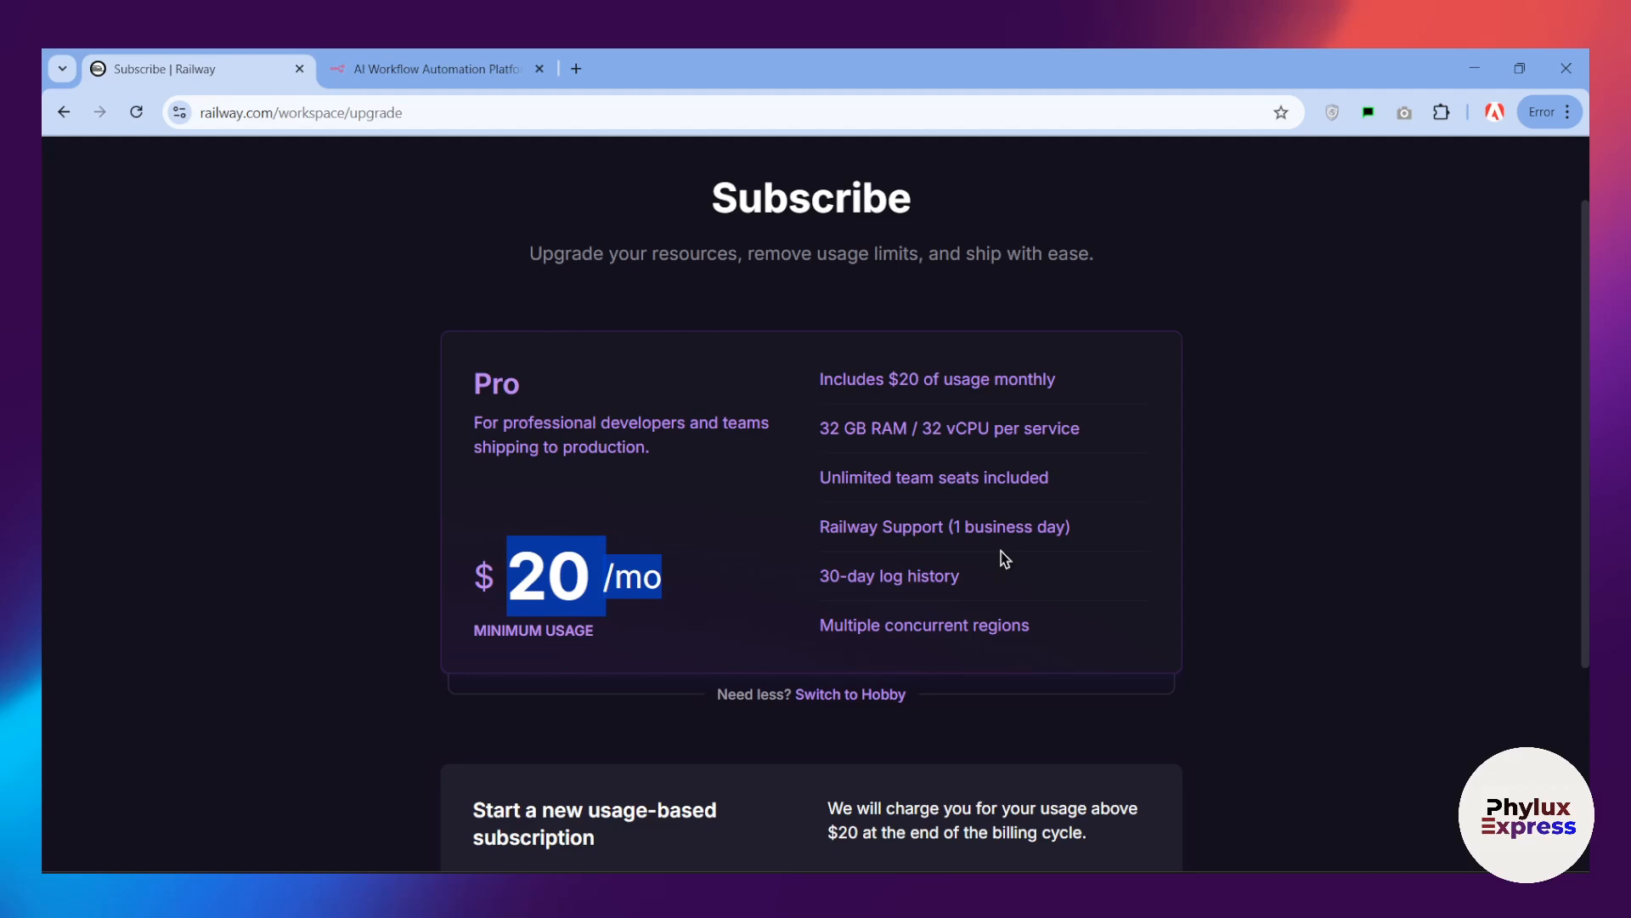
{"action": "left_click", "coordinate": [850, 696]}
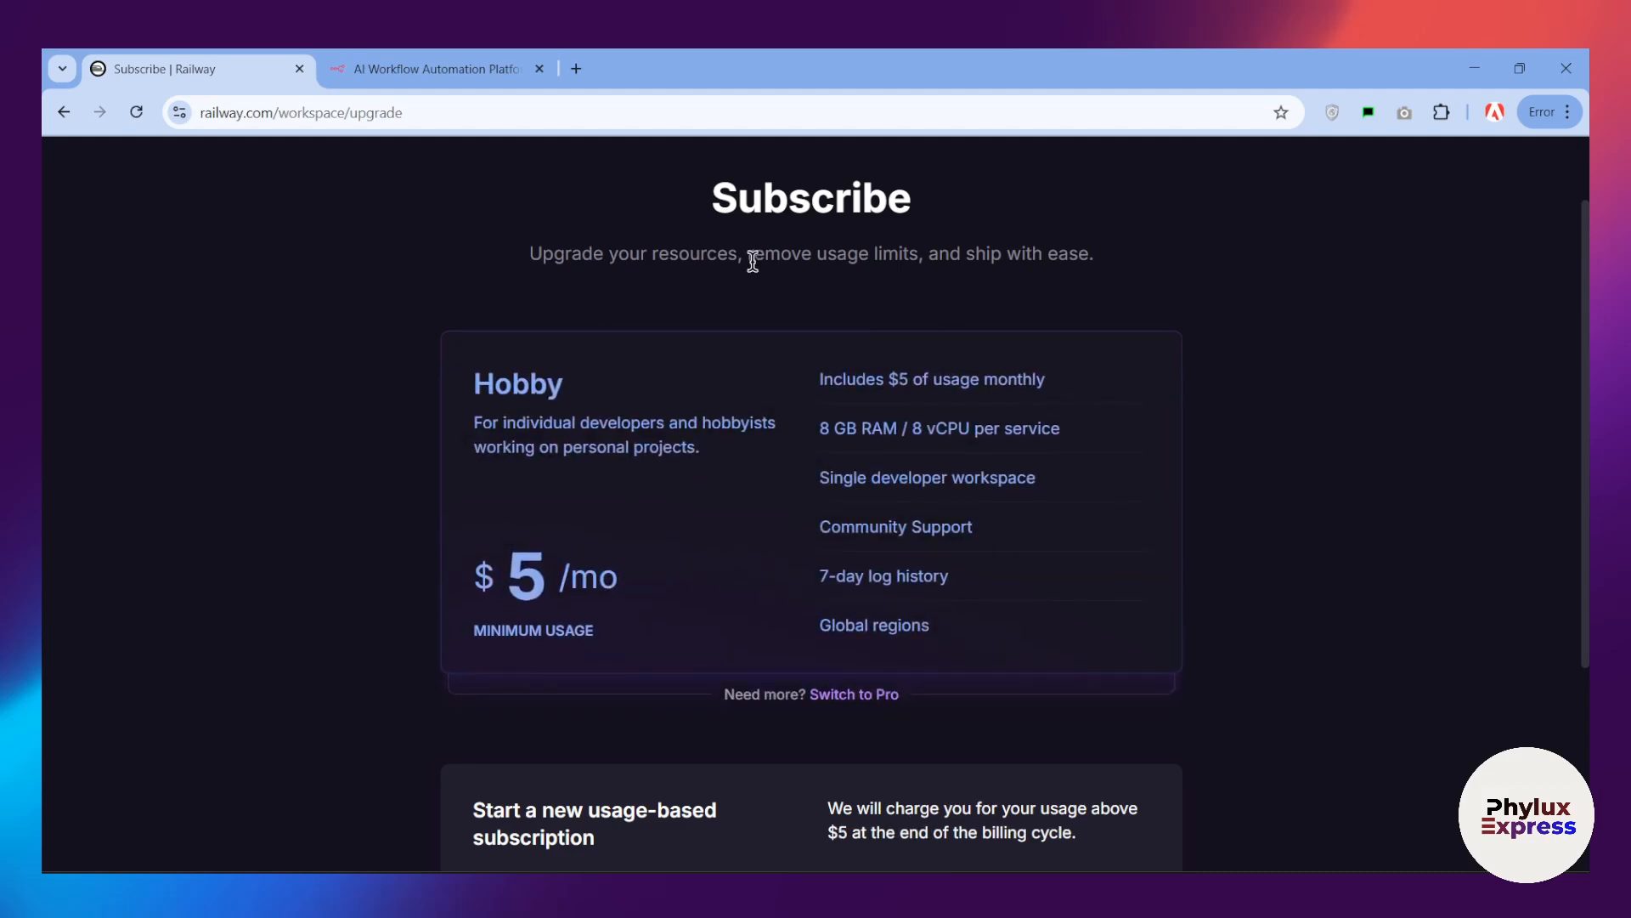
{"action": "scroll", "coordinate": [775, 444], "scroll_direction": "down", "scroll_amount": 4}
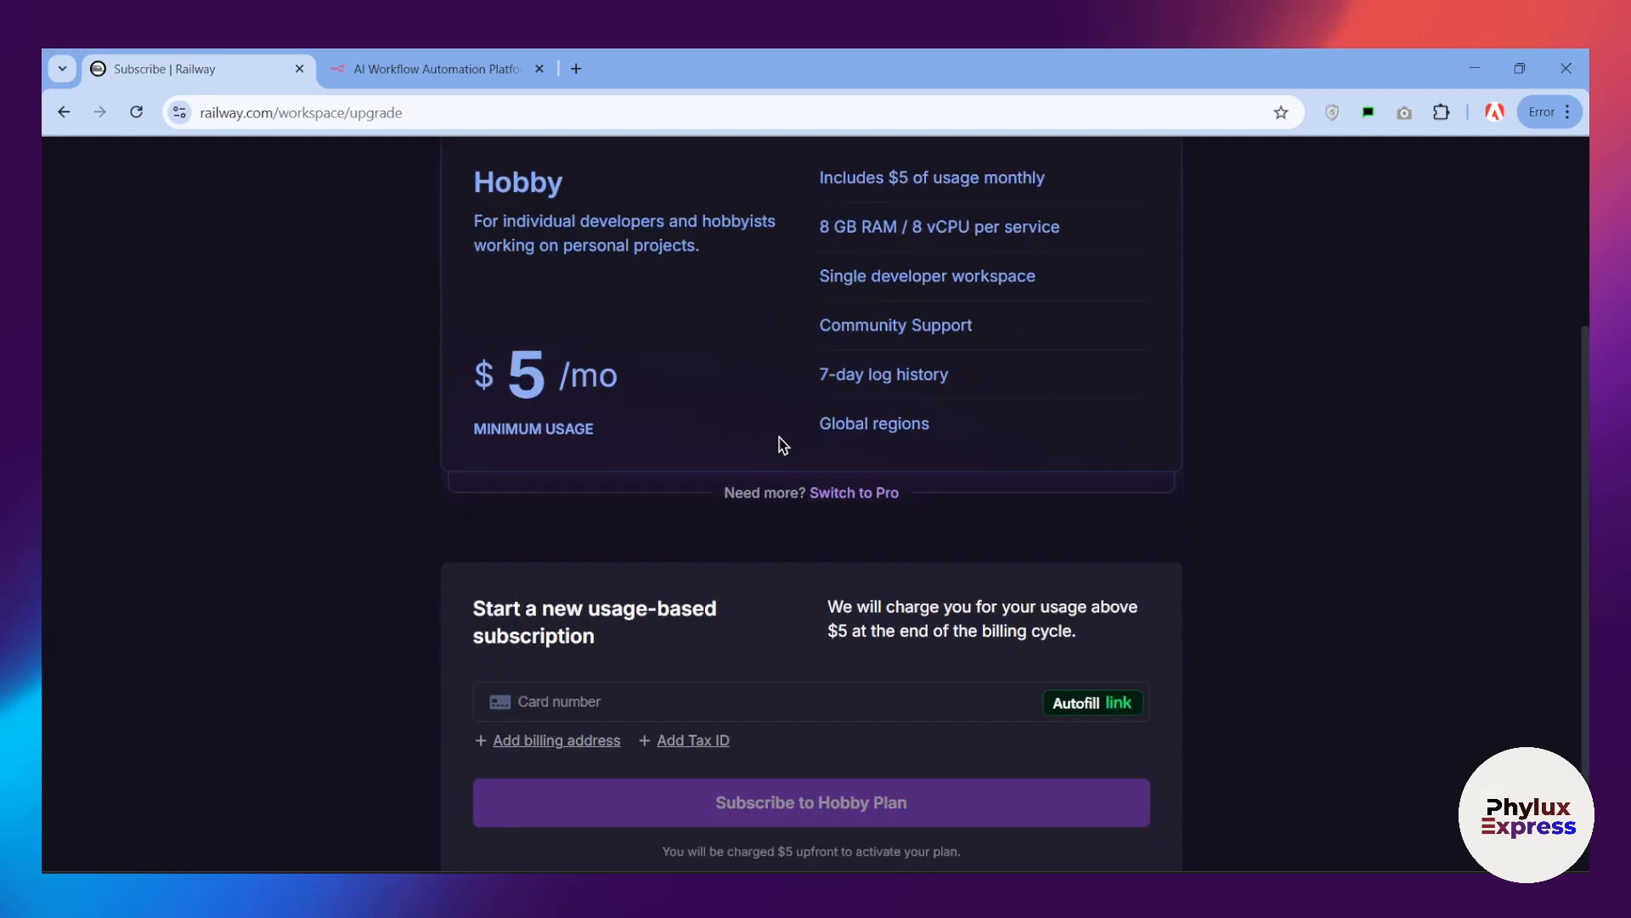
{"action": "scroll", "coordinate": [1161, 521], "scroll_direction": "up", "scroll_amount": 4}
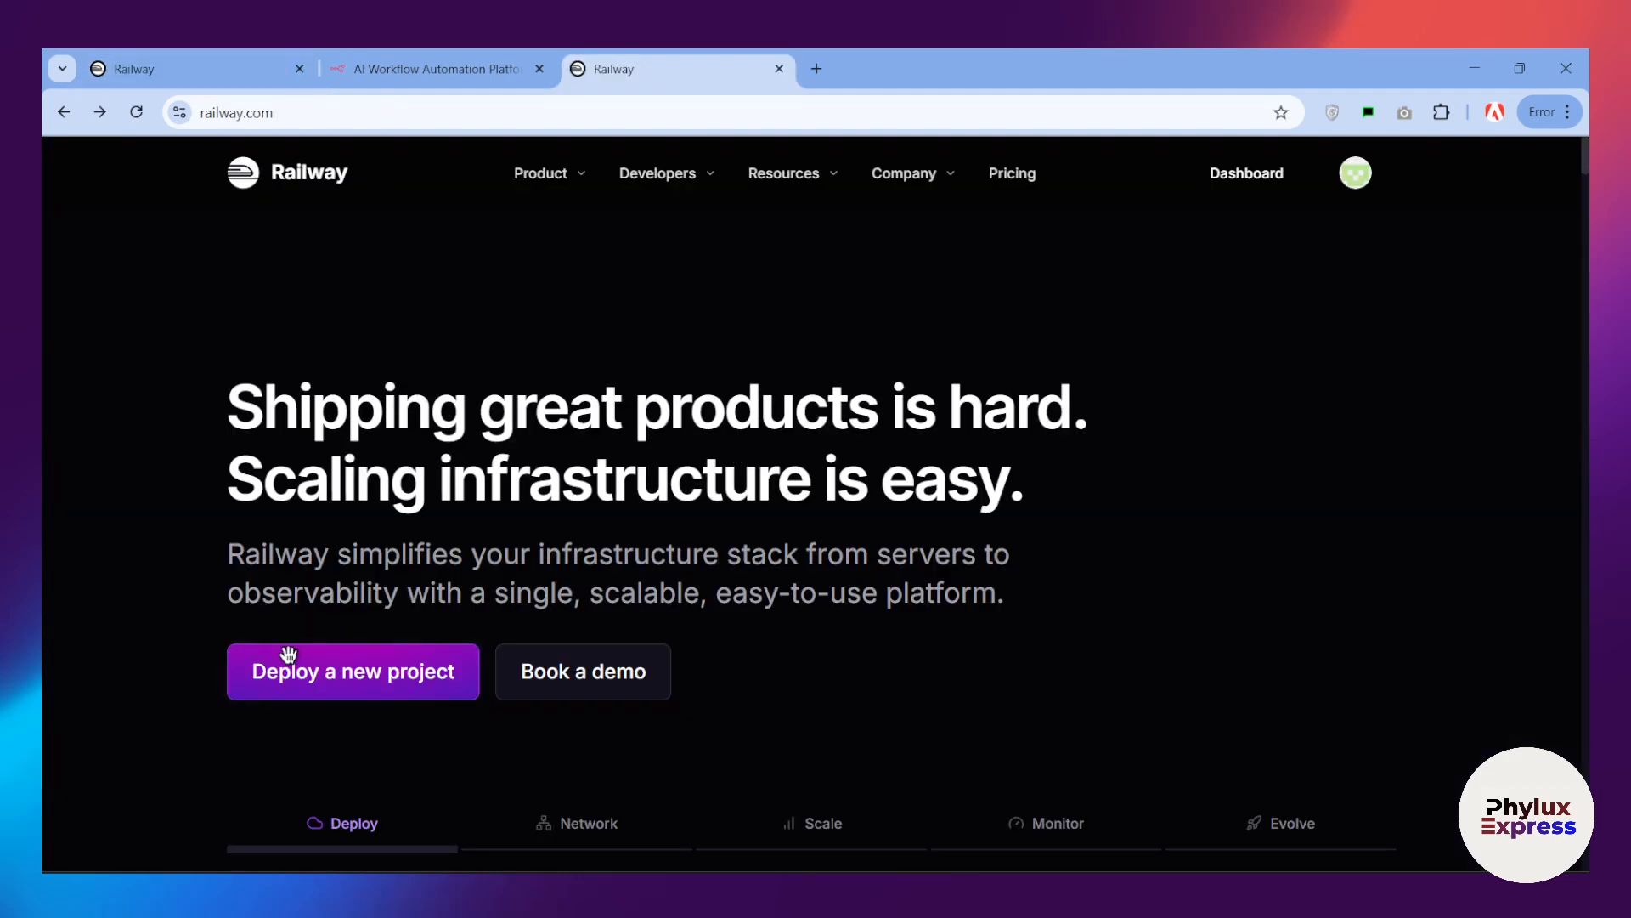
Go from the dashboard back to the homepage and start a new project, clearing the n8 search
{"action": "left_click", "coordinate": [115, 71]}
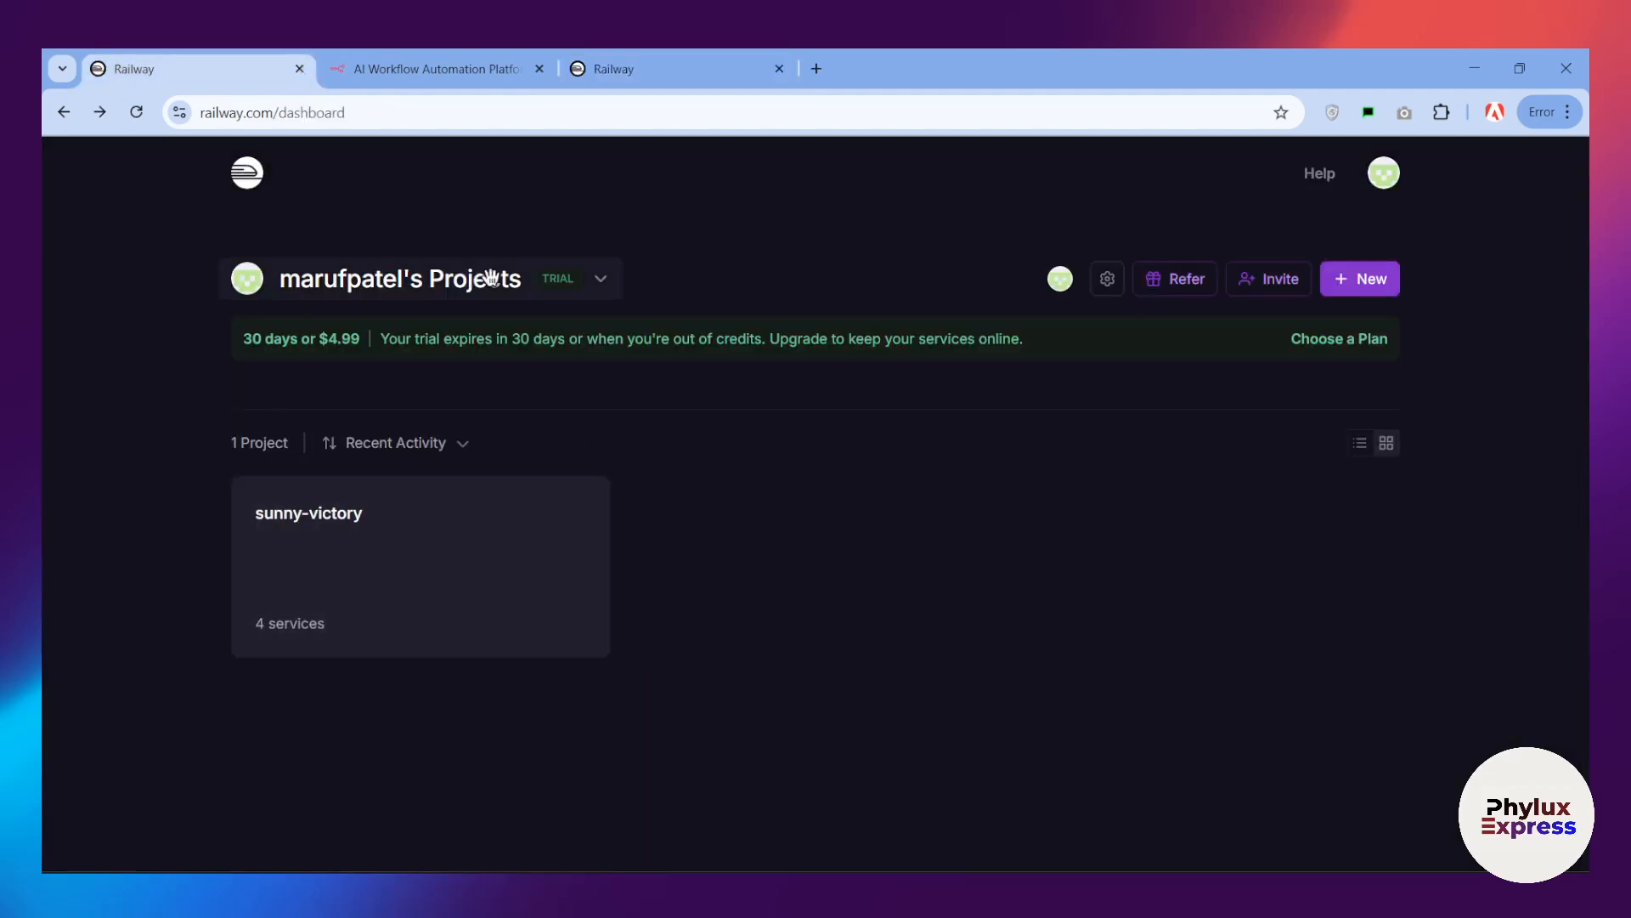
{"action": "left_click", "coordinate": [724, 58]}
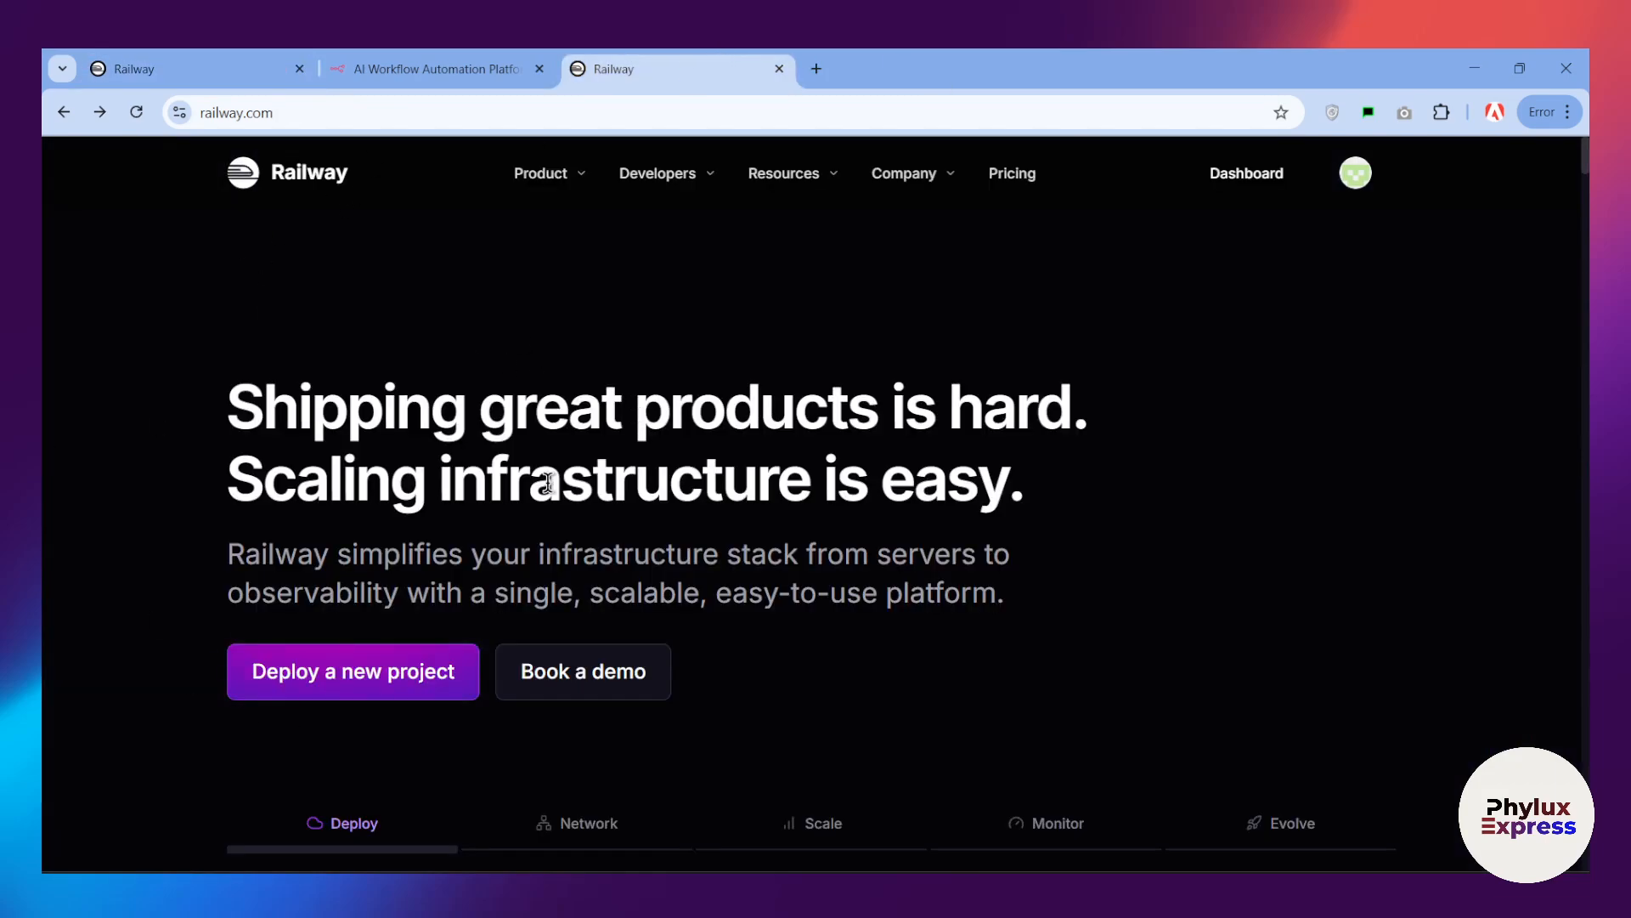
{"action": "left_click", "coordinate": [365, 675]}
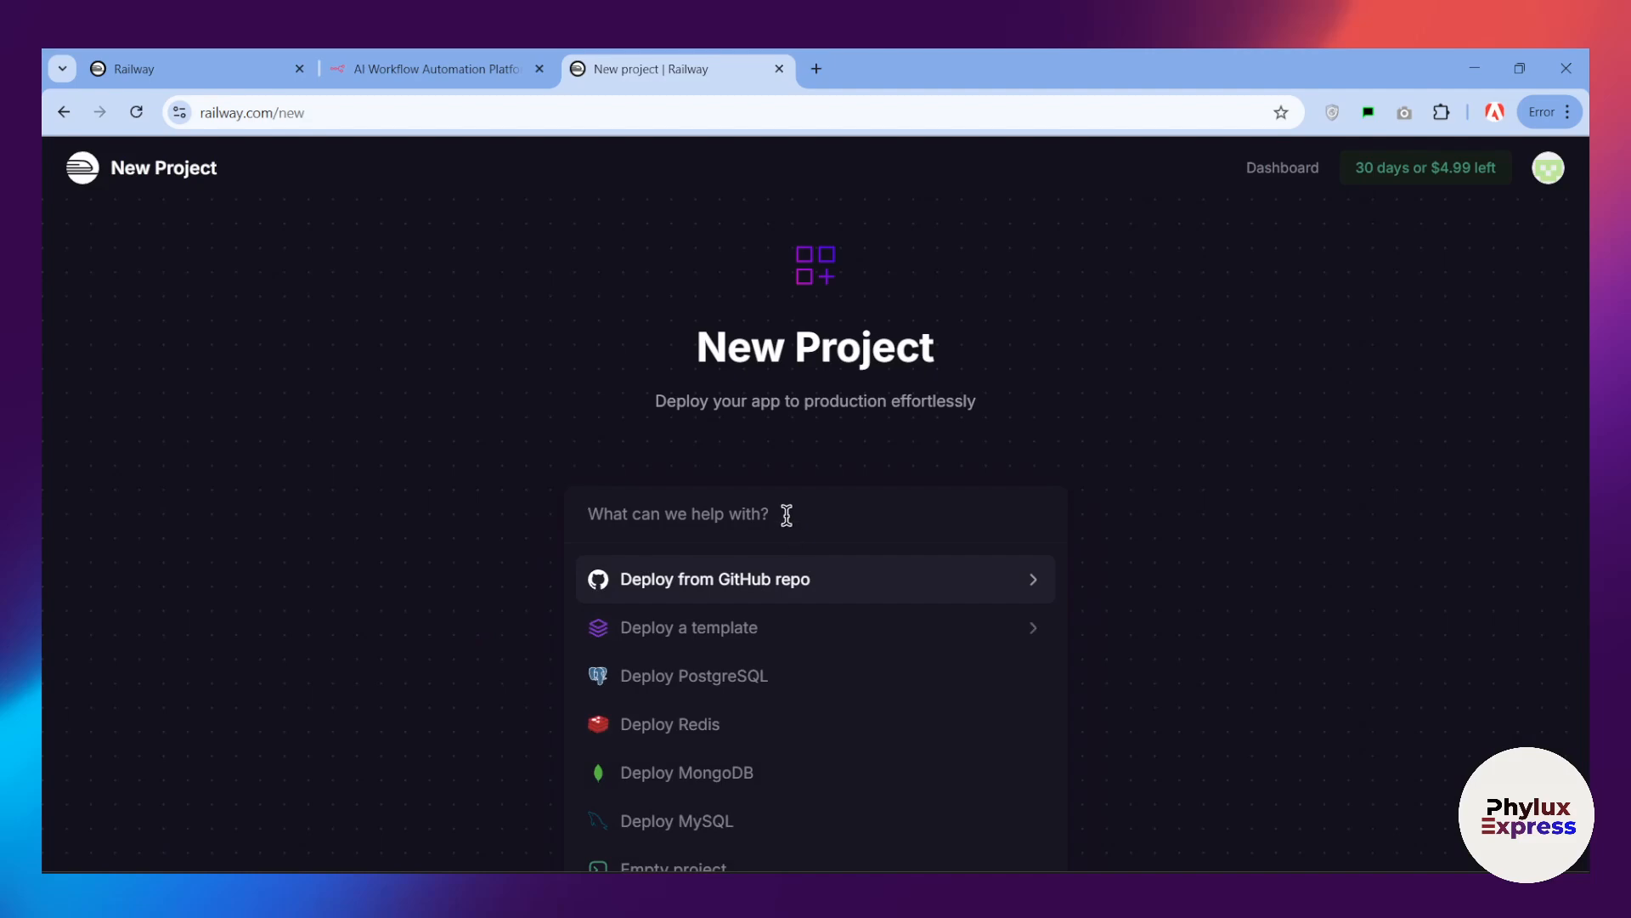
{"action": "type", "text": "n8n"}
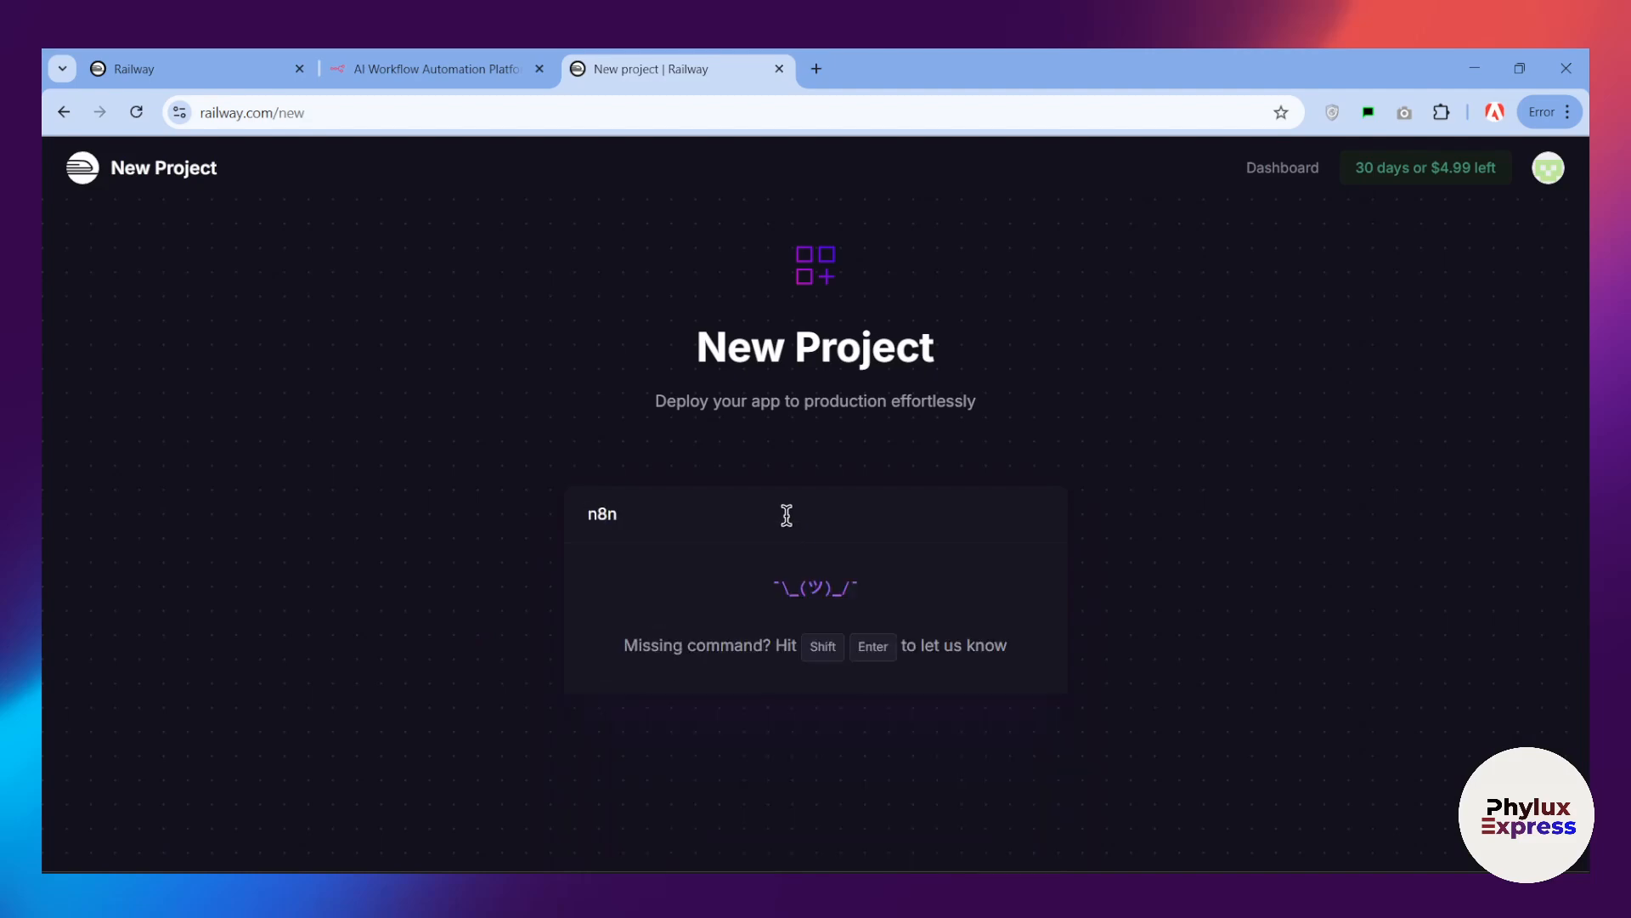
{"action": "key", "text": "BackSpace"}
{"action": "key", "text": "BackSpace"}
{"action": "key", "text": "BackSpace"}
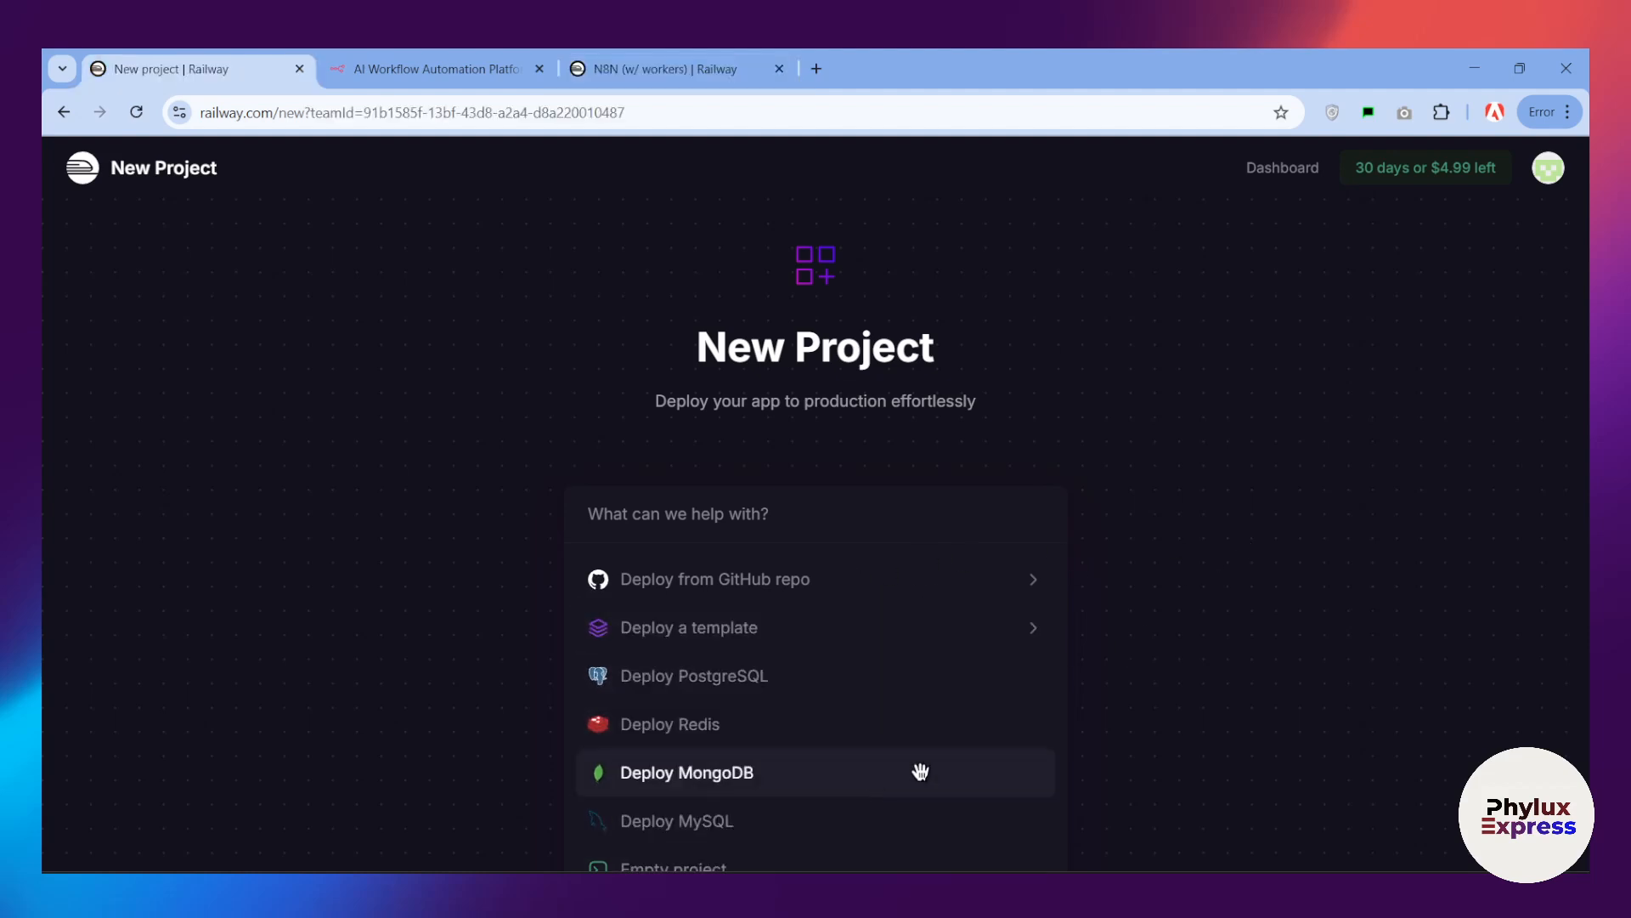
Create an empty project and pick the N8N (w/ workers) template from an N8 template search
{"action": "left_click", "coordinate": [776, 863]}
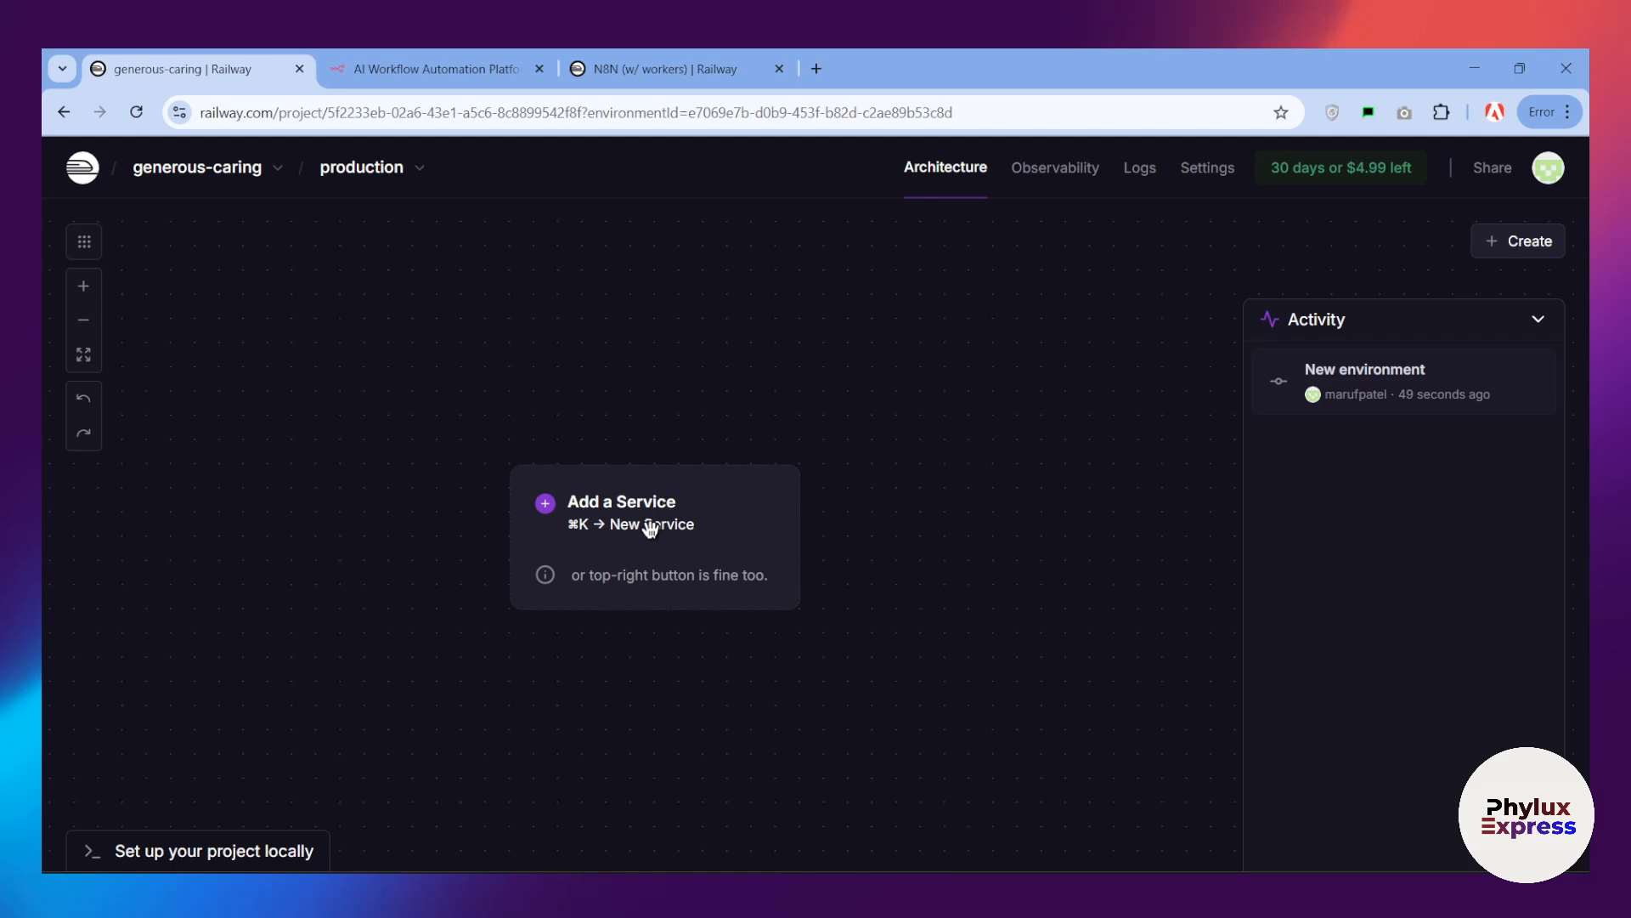
{"action": "left_click", "coordinate": [611, 565]}
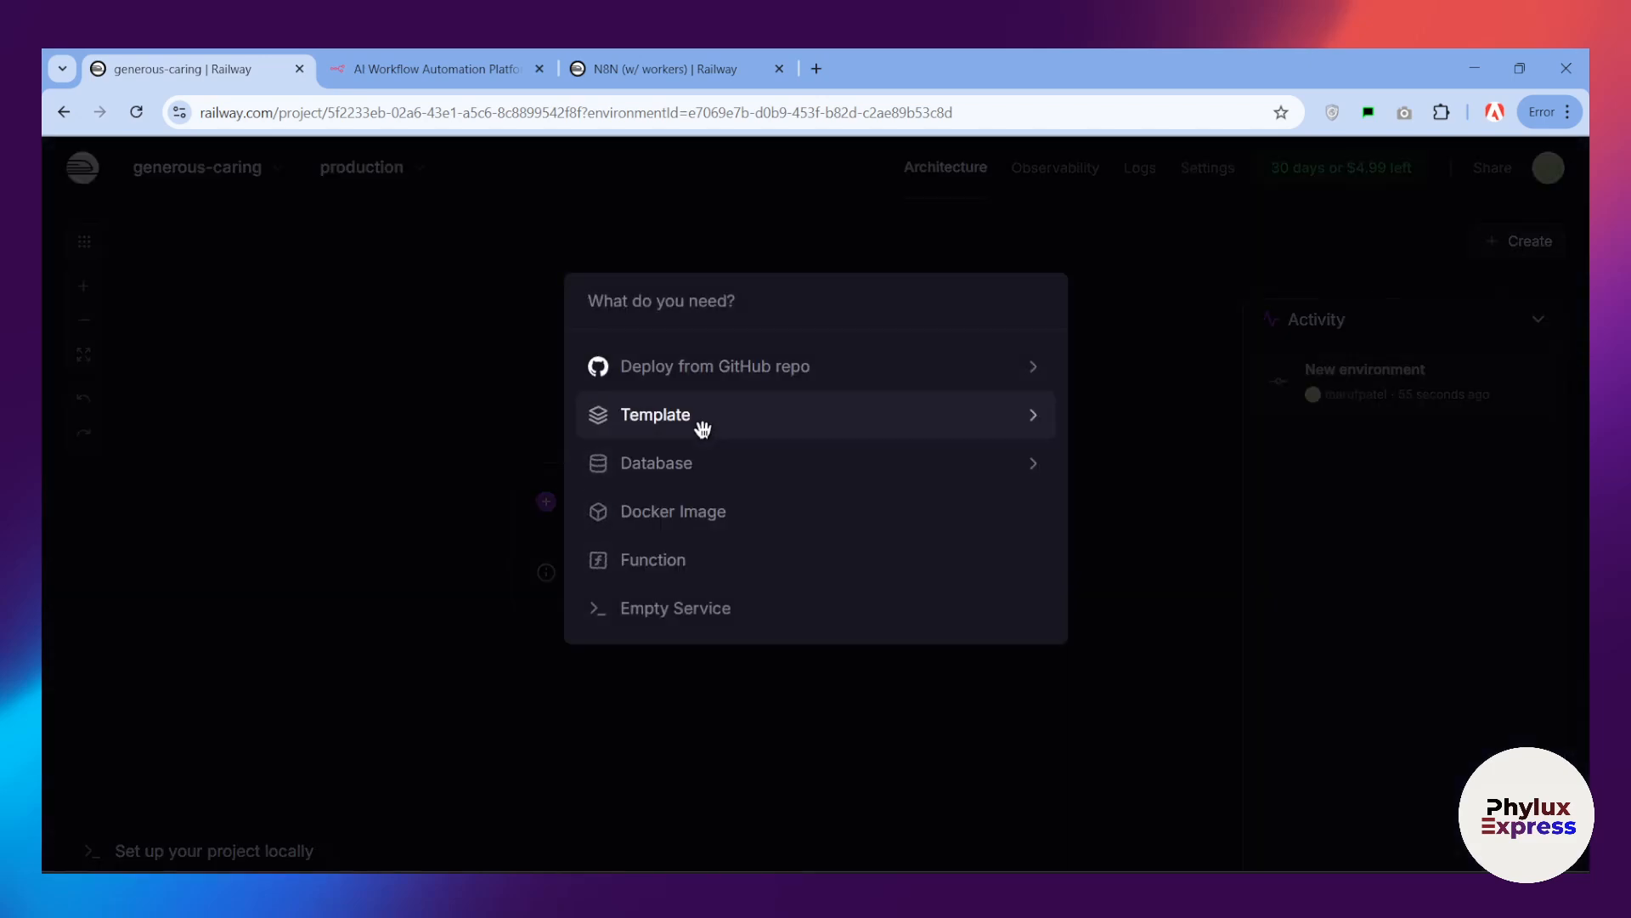
{"action": "left_click", "coordinate": [701, 429]}
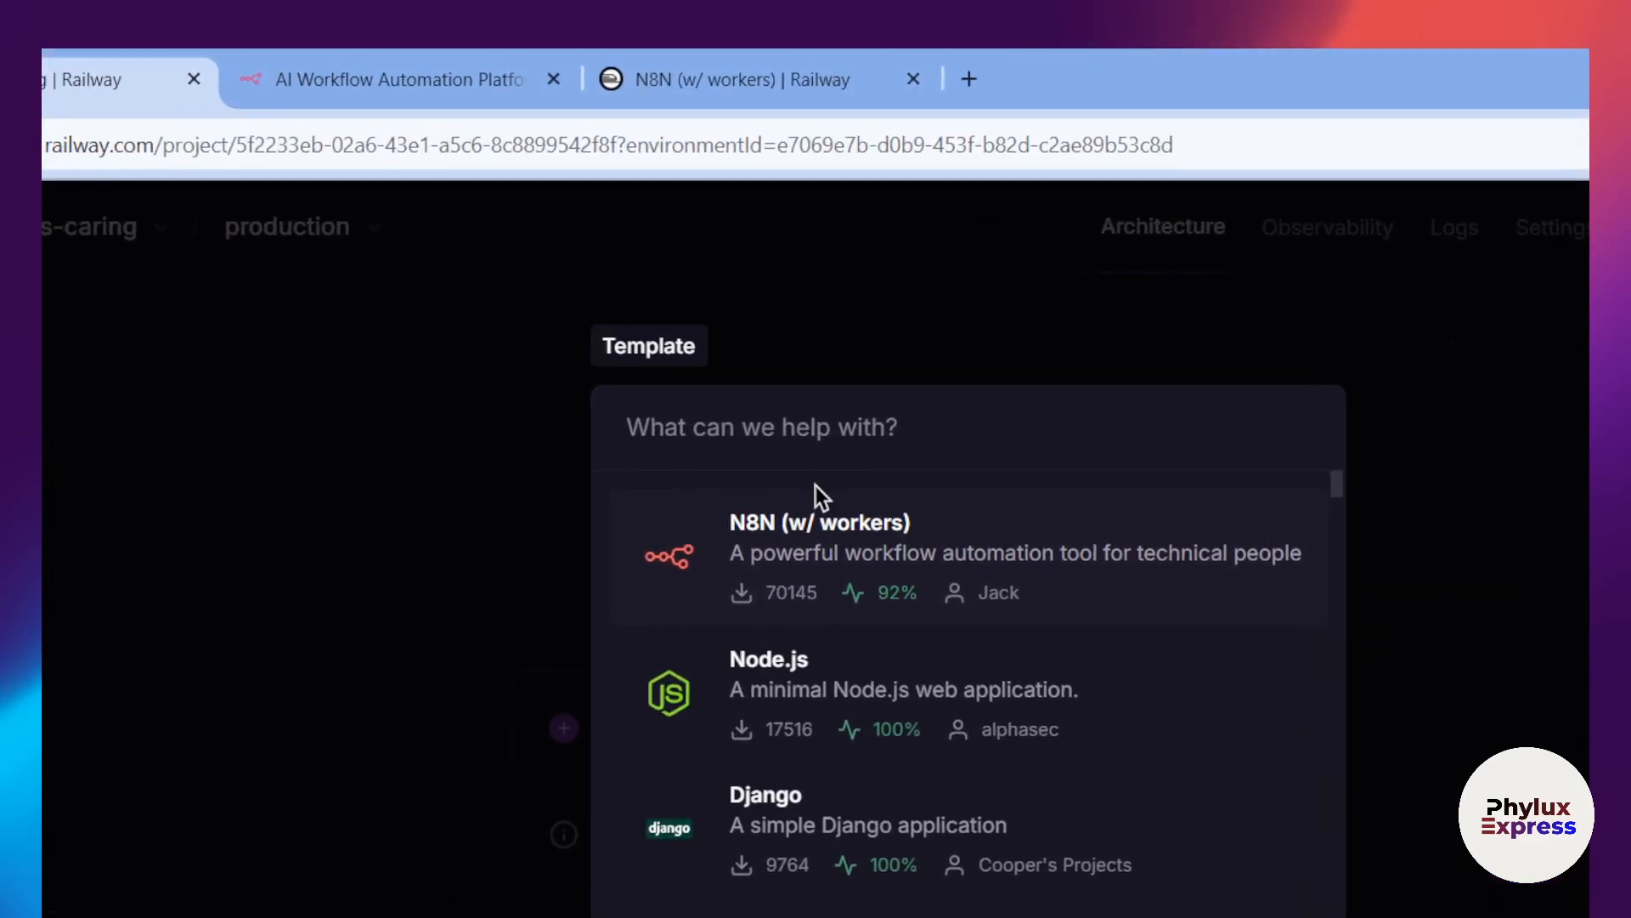
{"action": "type", "text": "N8"}
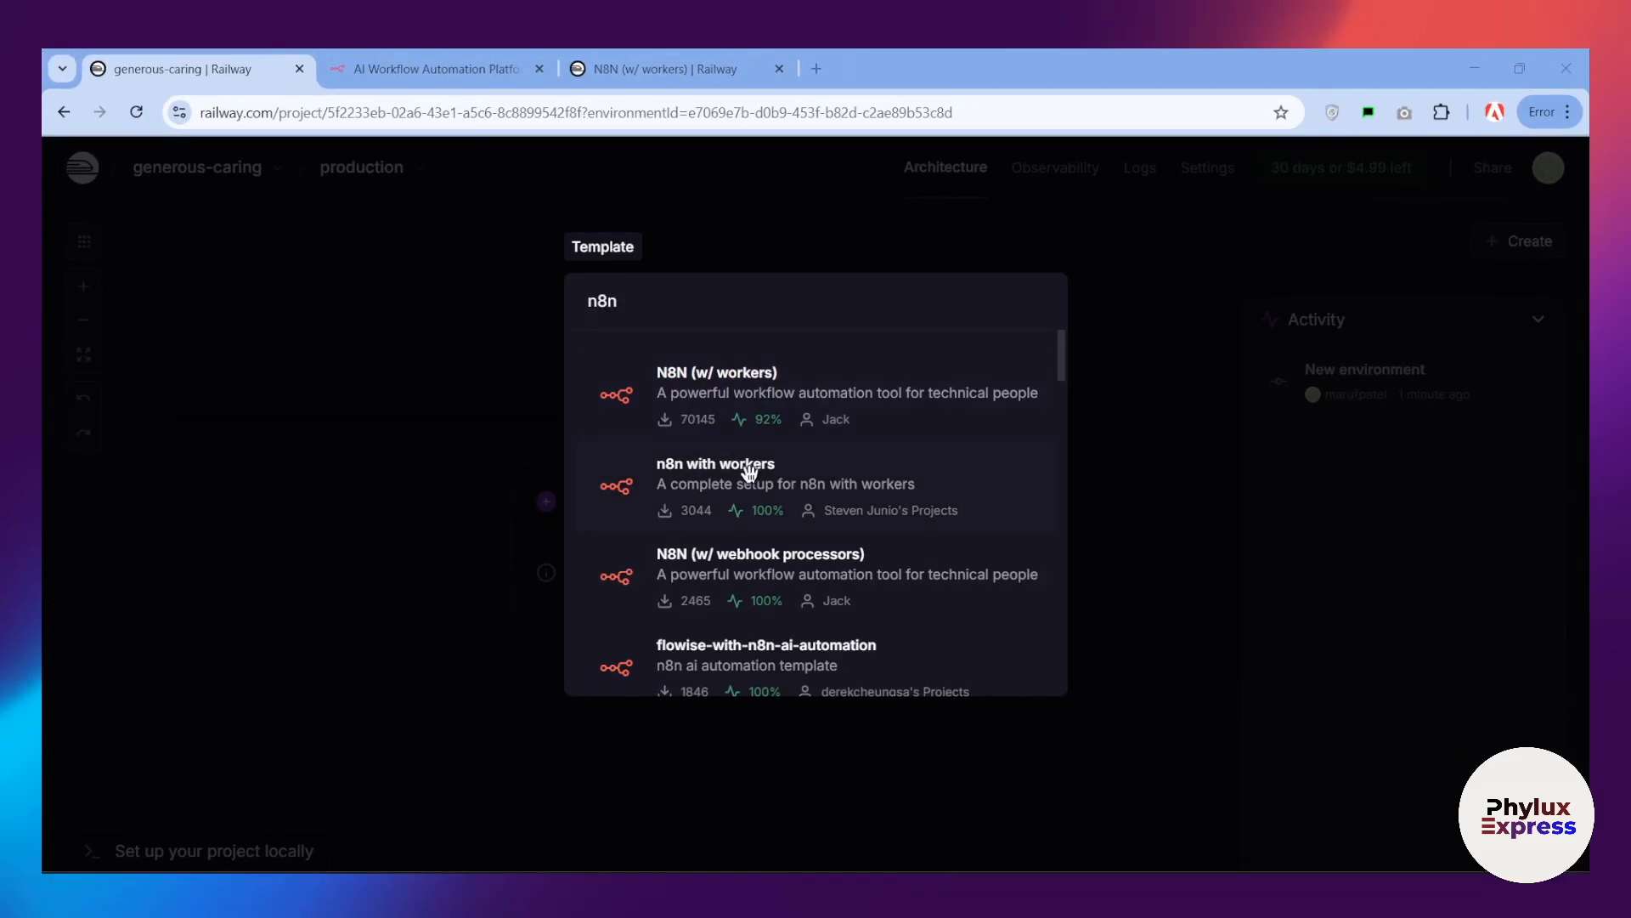
{"action": "left_click", "coordinate": [725, 393]}
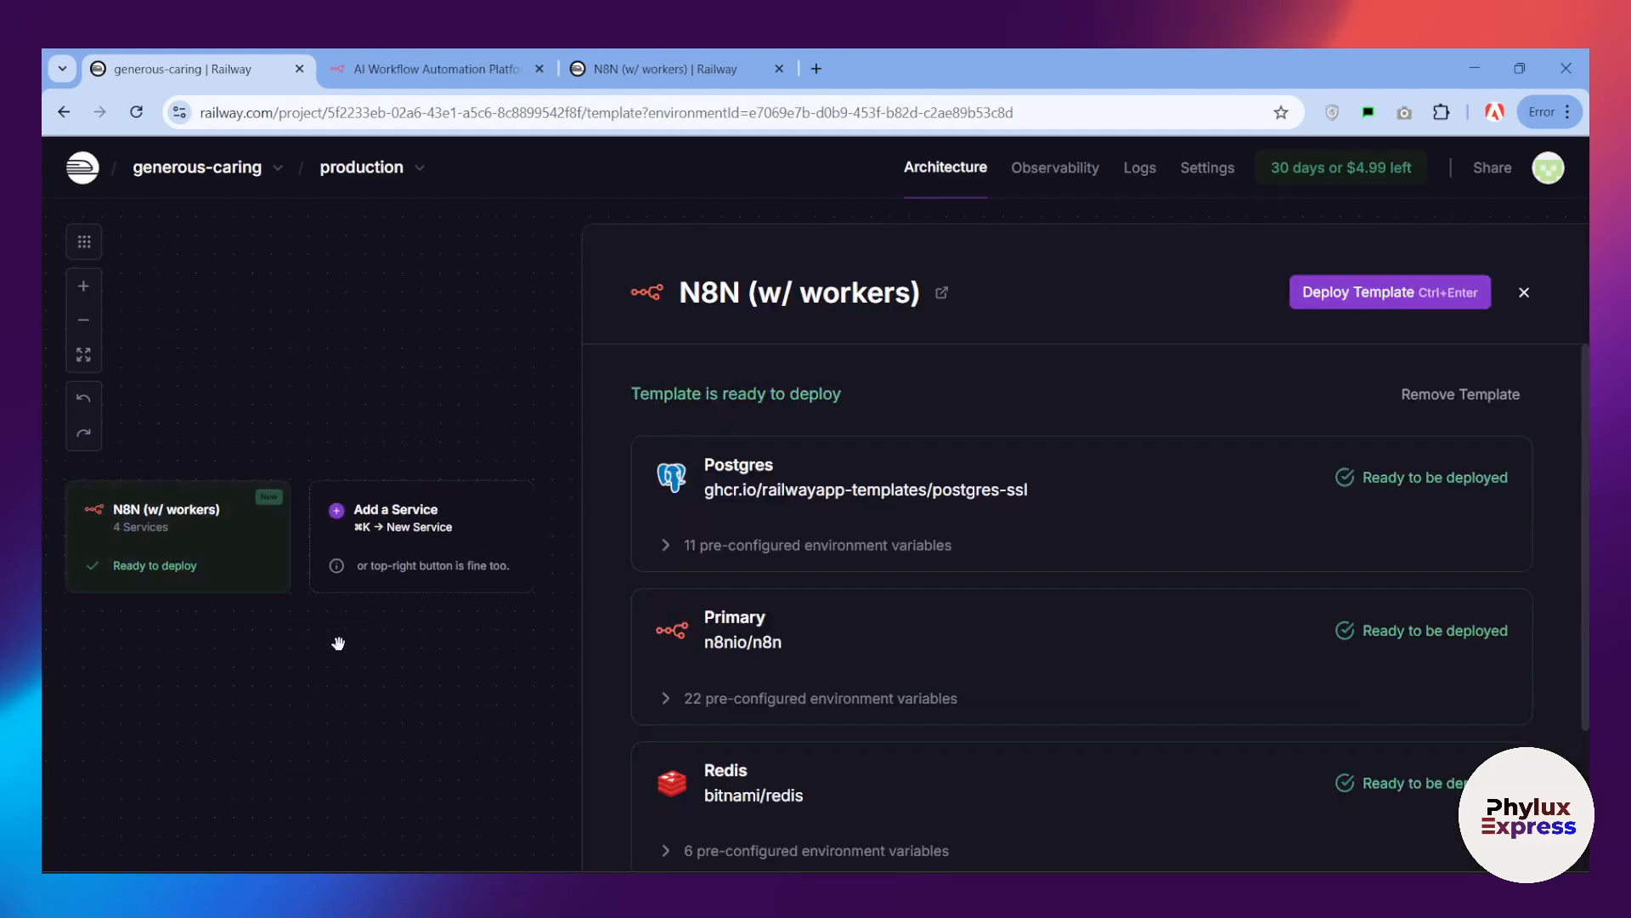
Deploy the N8N (w/ workers) template's Worker, Primary, Redis and Postgres services
{"action": "scroll", "coordinate": [648, 605], "scroll_direction": "down", "scroll_amount": 2}
{"action": "scroll", "coordinate": [939, 593], "scroll_direction": "up", "scroll_amount": 2}
{"action": "scroll", "coordinate": [1089, 497], "scroll_direction": "down", "scroll_amount": 2}
{"action": "scroll", "coordinate": [1281, 615], "scroll_direction": "up", "scroll_amount": 2}
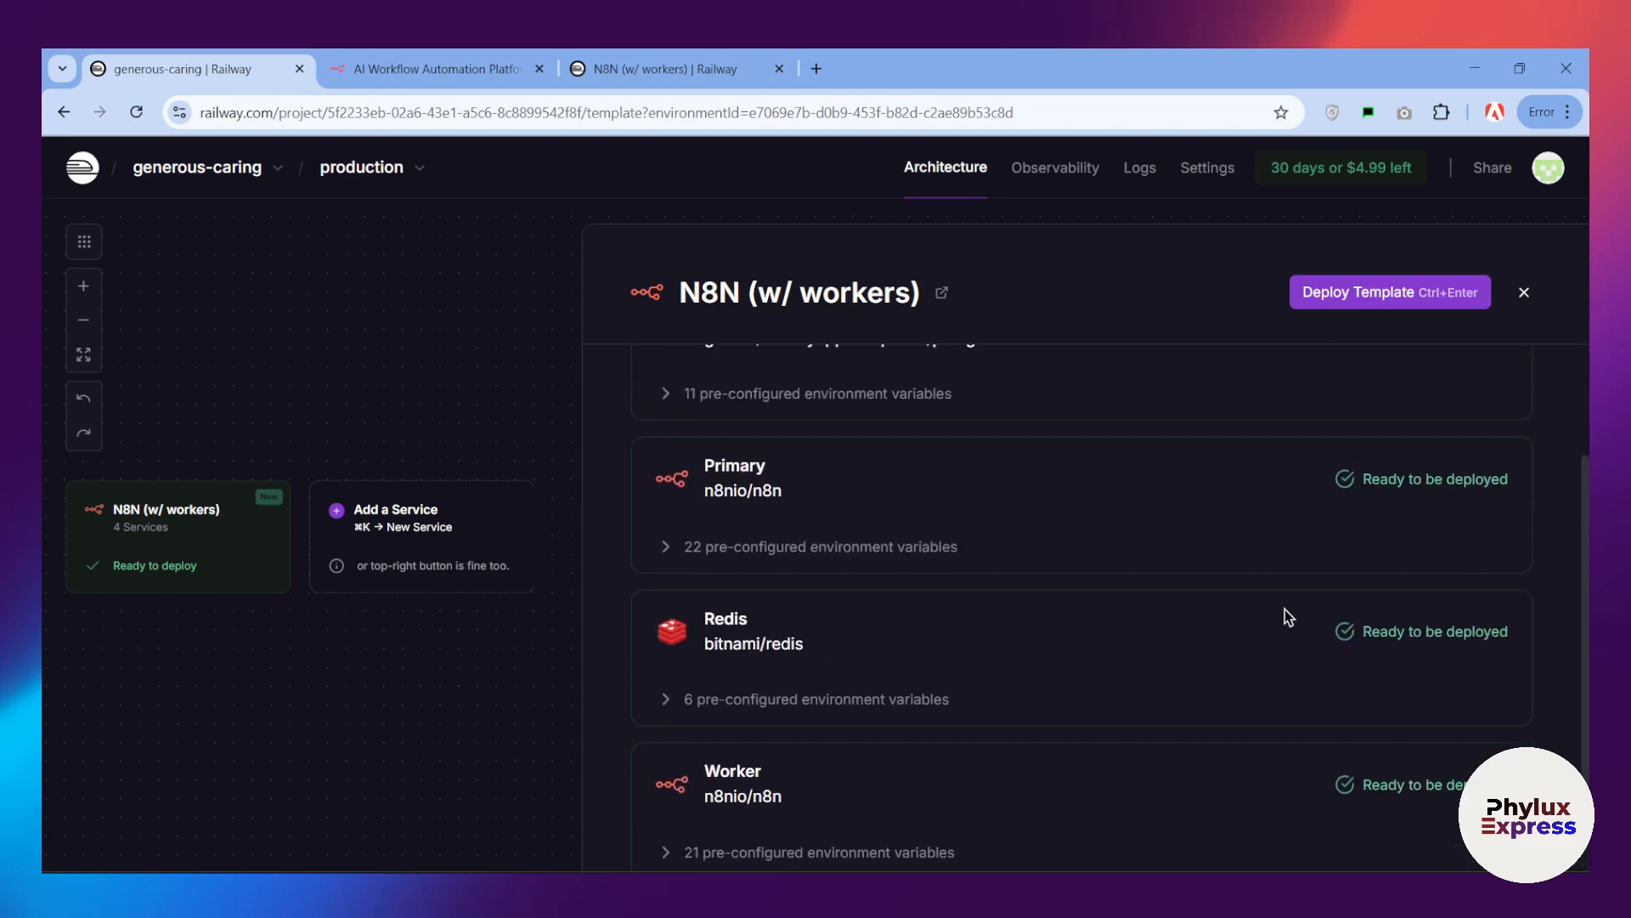
{"action": "left_click", "coordinate": [1367, 294]}
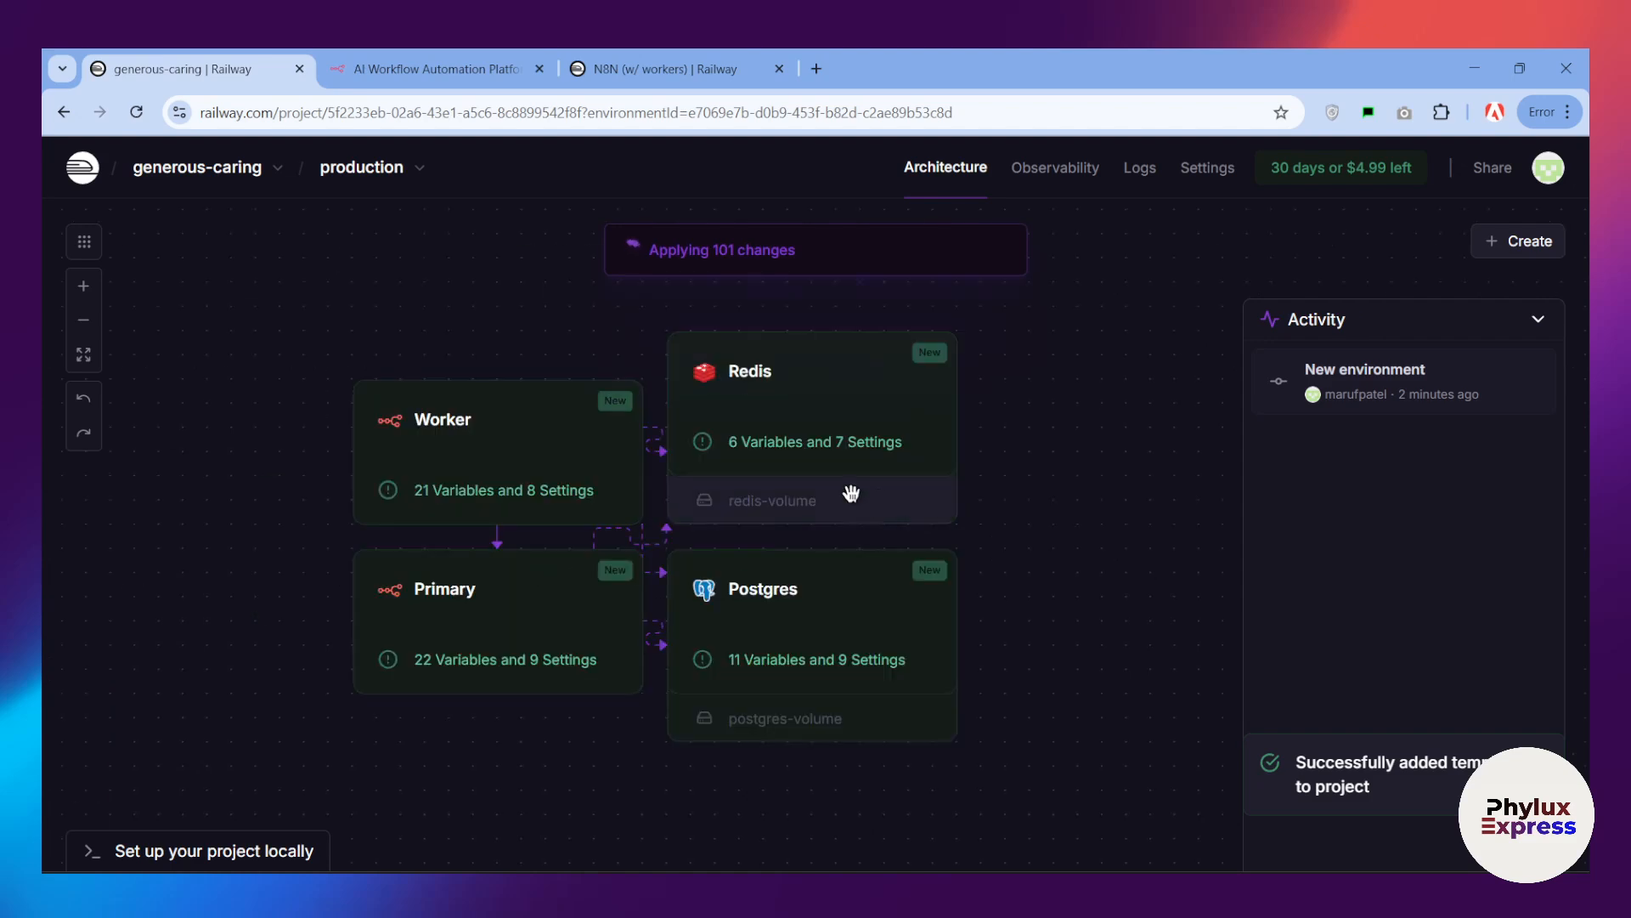
Wait until Primary, Postgres, Worker and Redis each show Deployment successful in Activity
{"action": "scroll", "coordinate": [842, 477], "scroll_direction": "down", "scroll_amount": 1}
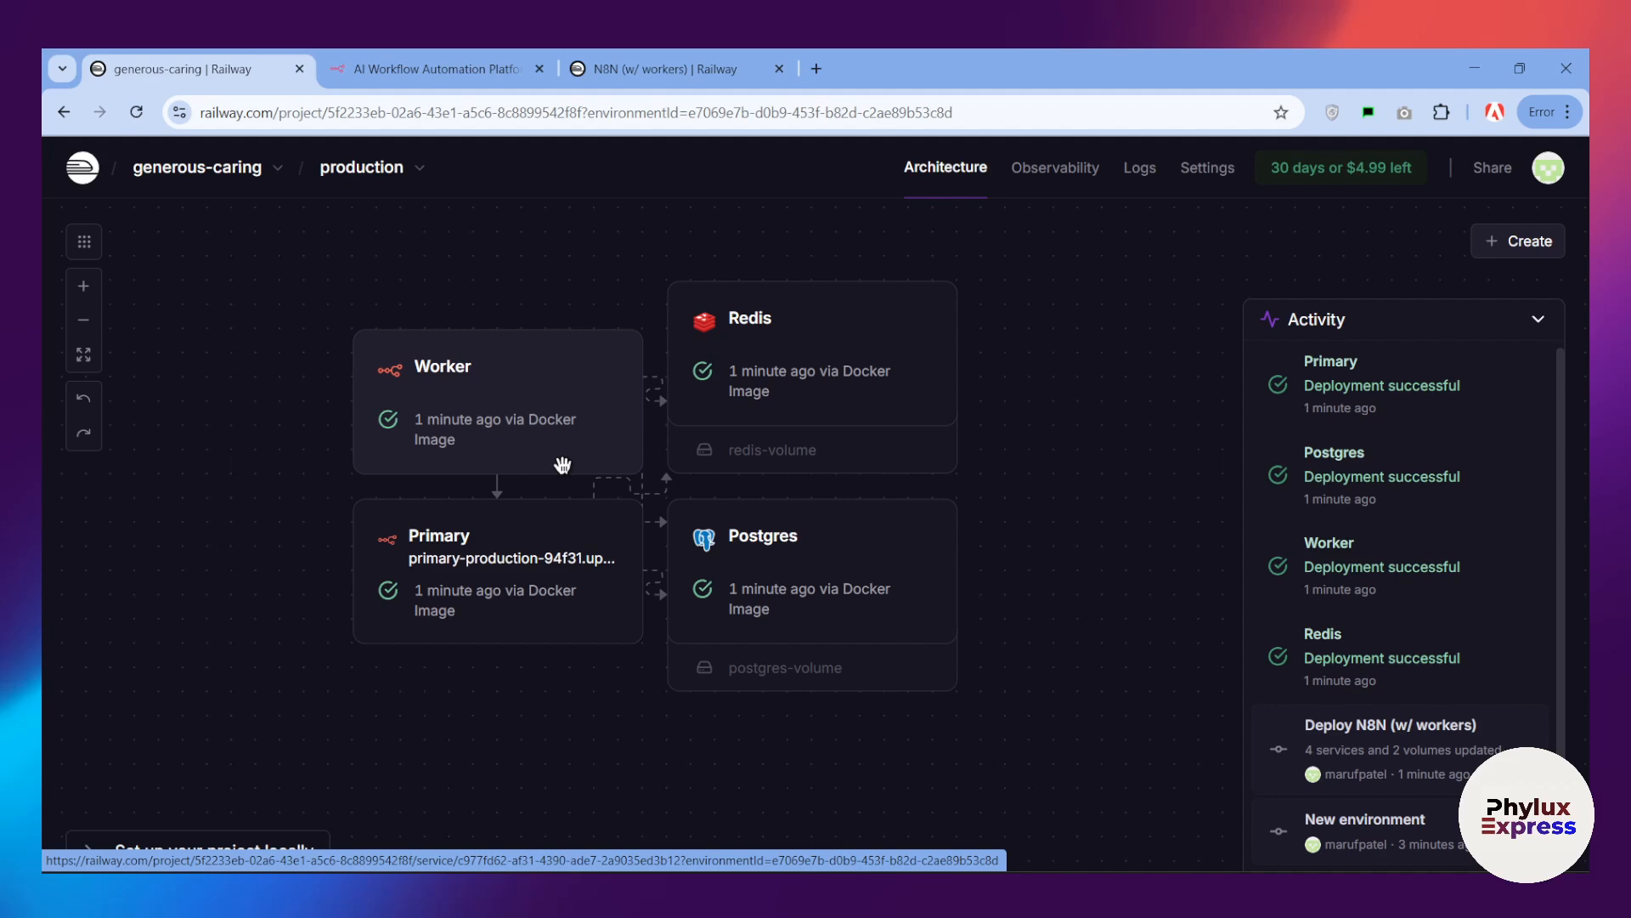
Inspect the Redis and Postgres services, then open Primary's details showing its railway.app domain
{"action": "scroll", "coordinate": [808, 400], "scroll_direction": "down", "scroll_amount": 4}
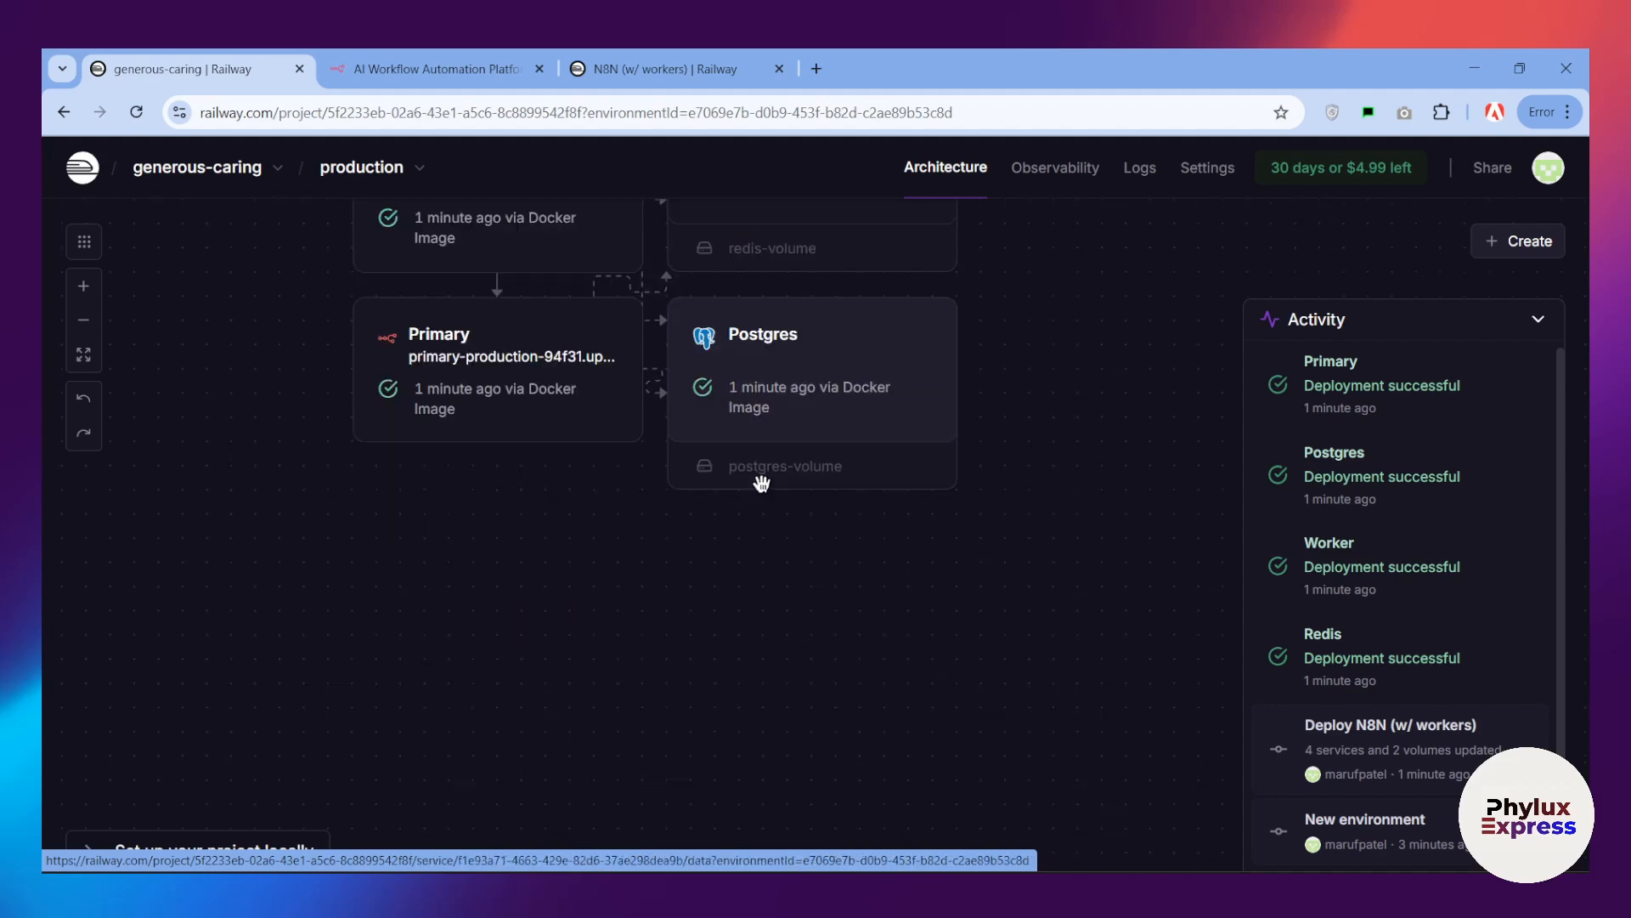
{"action": "scroll", "coordinate": [753, 506], "scroll_direction": "up", "scroll_amount": 5}
{"action": "scroll", "coordinate": [507, 388], "scroll_direction": "down", "scroll_amount": 1}
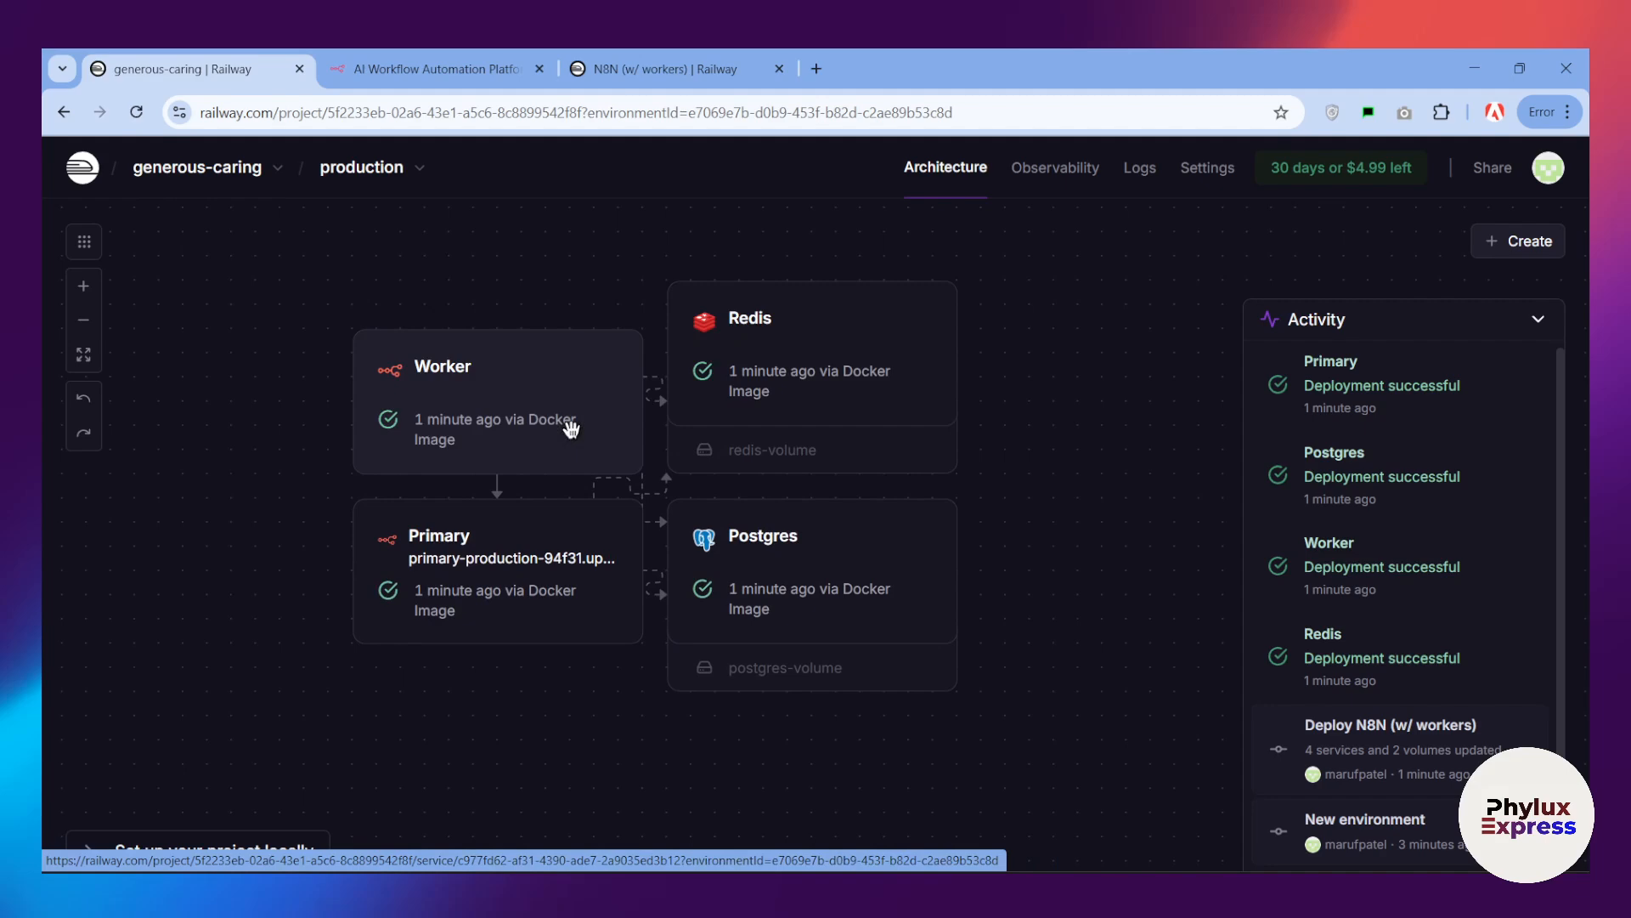
{"action": "left_click", "coordinate": [781, 398]}
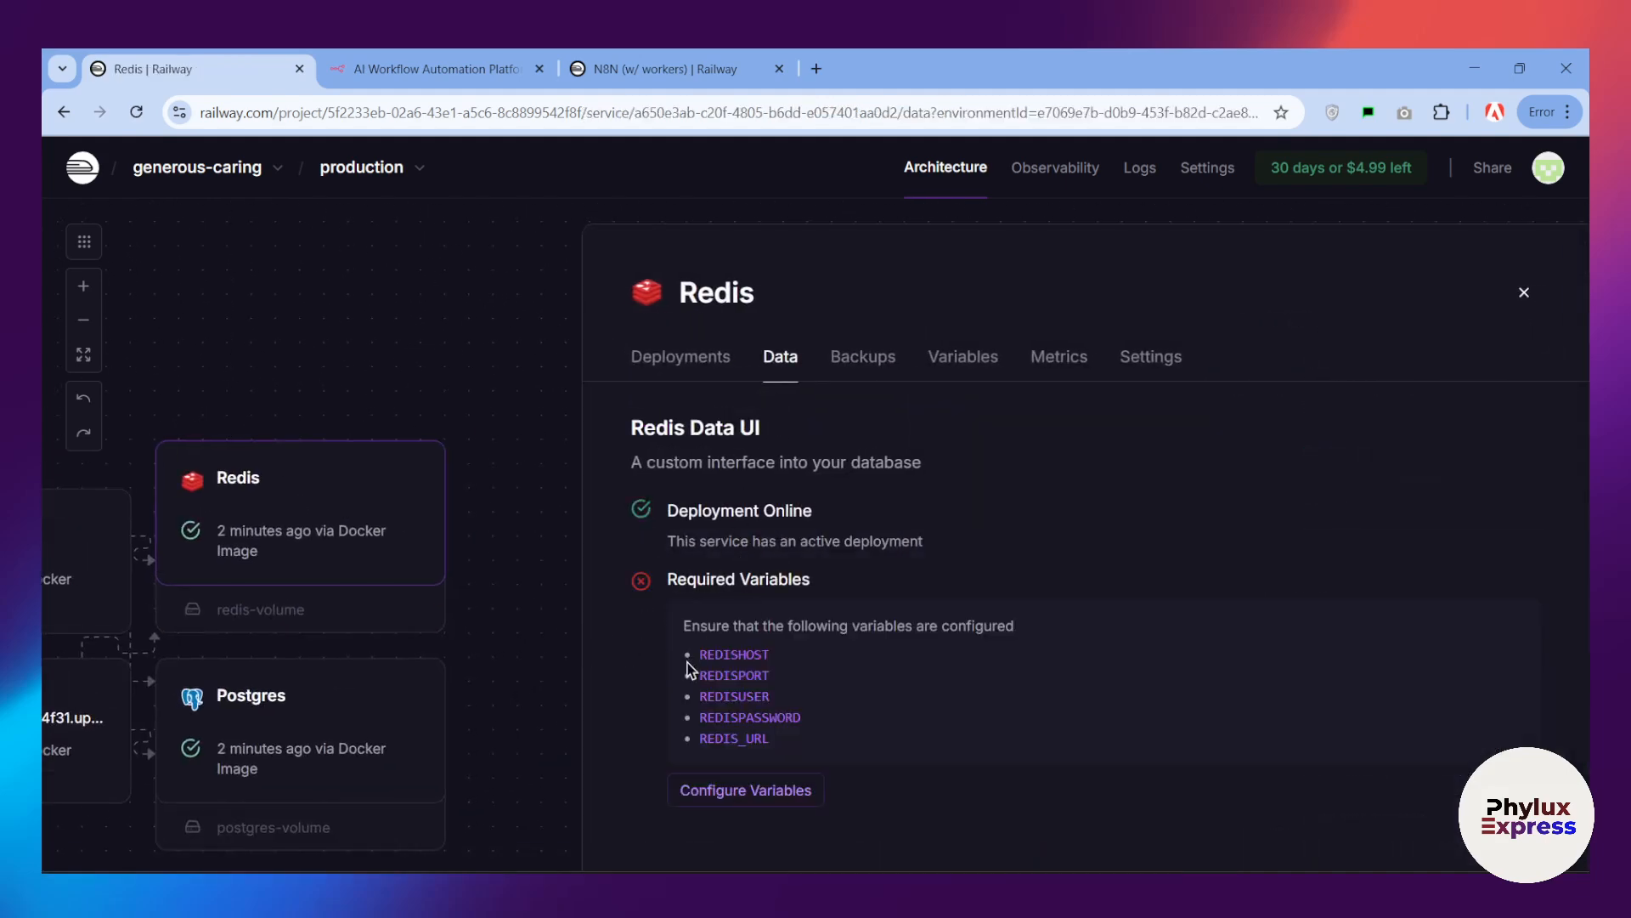
{"action": "scroll", "coordinate": [510, 671], "scroll_direction": "down", "scroll_amount": 2}
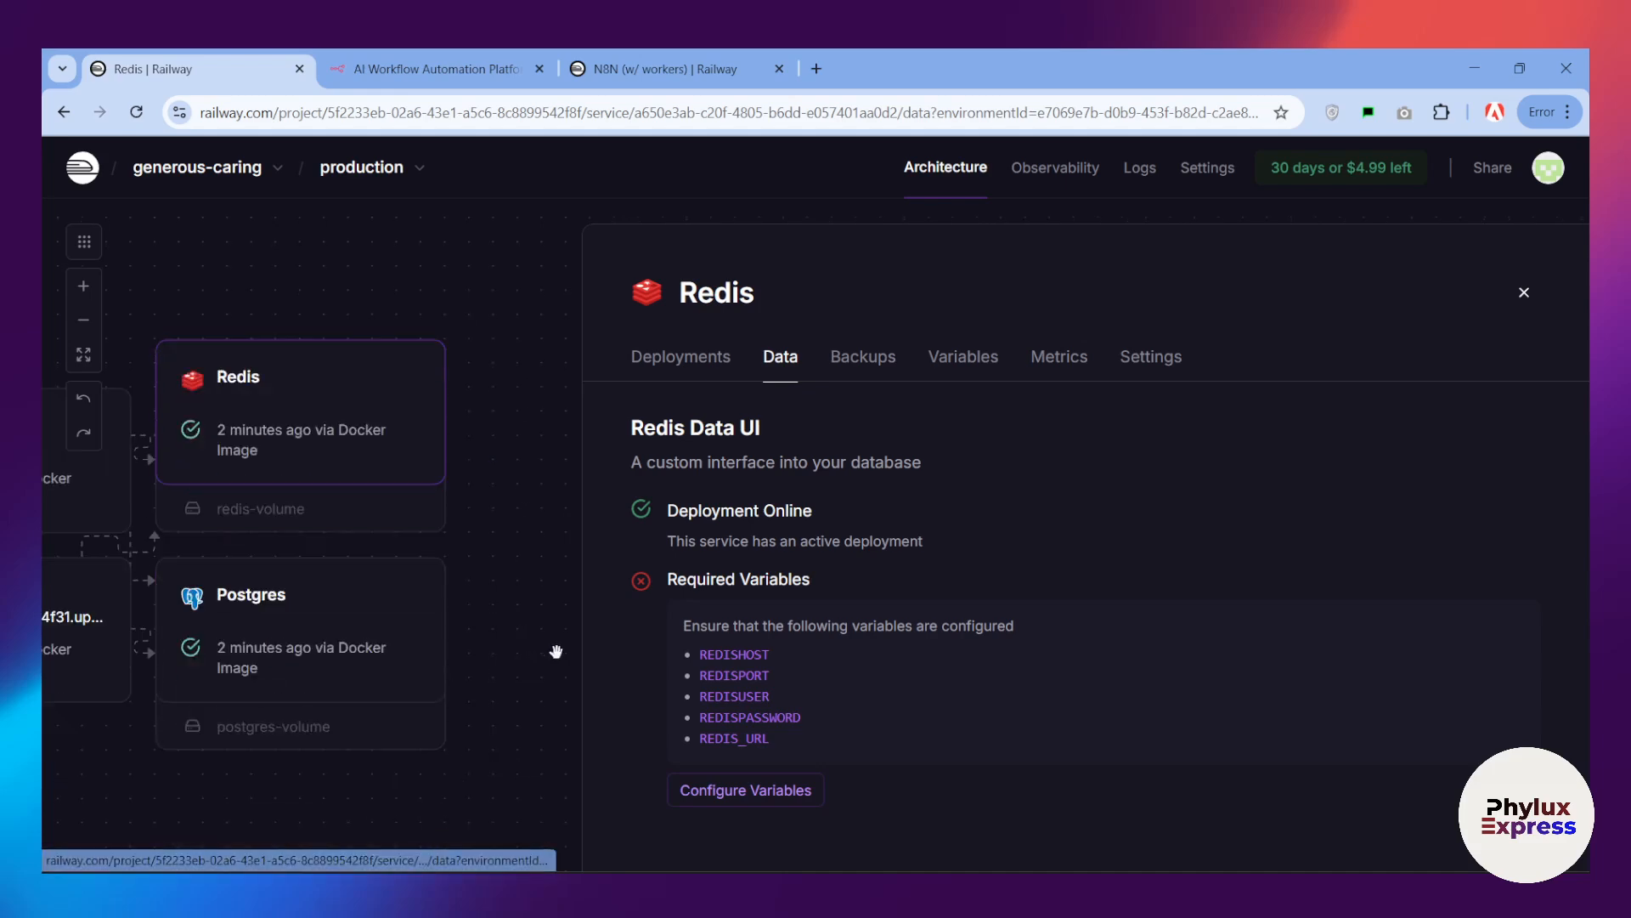
{"action": "left_click", "coordinate": [323, 589]}
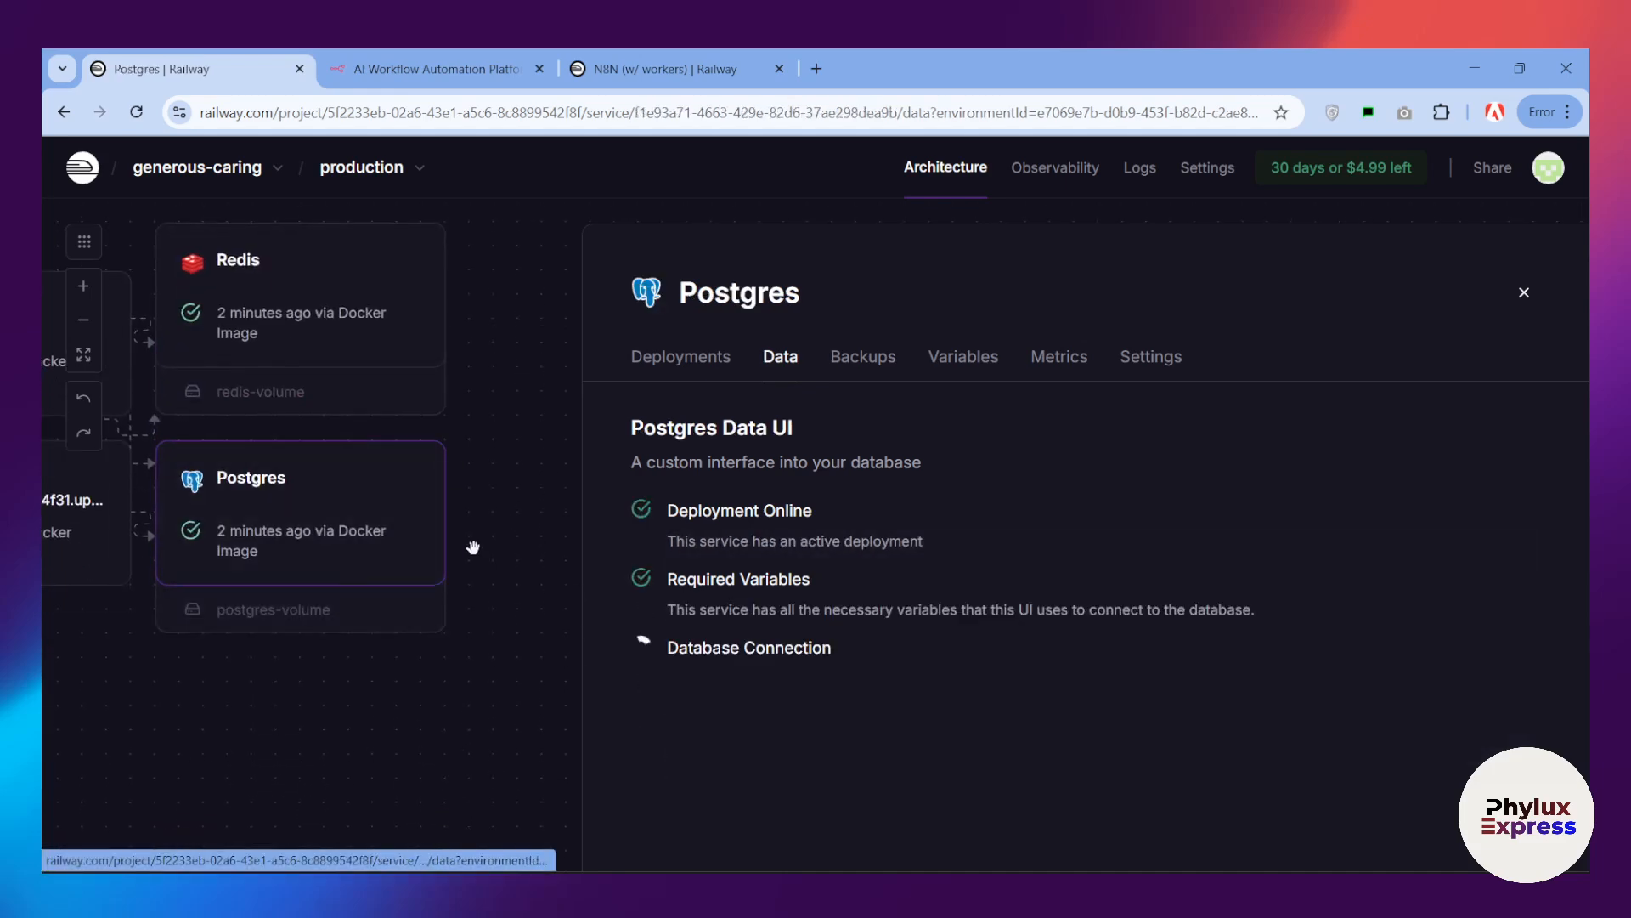
{"action": "left_click", "coordinate": [332, 509]}
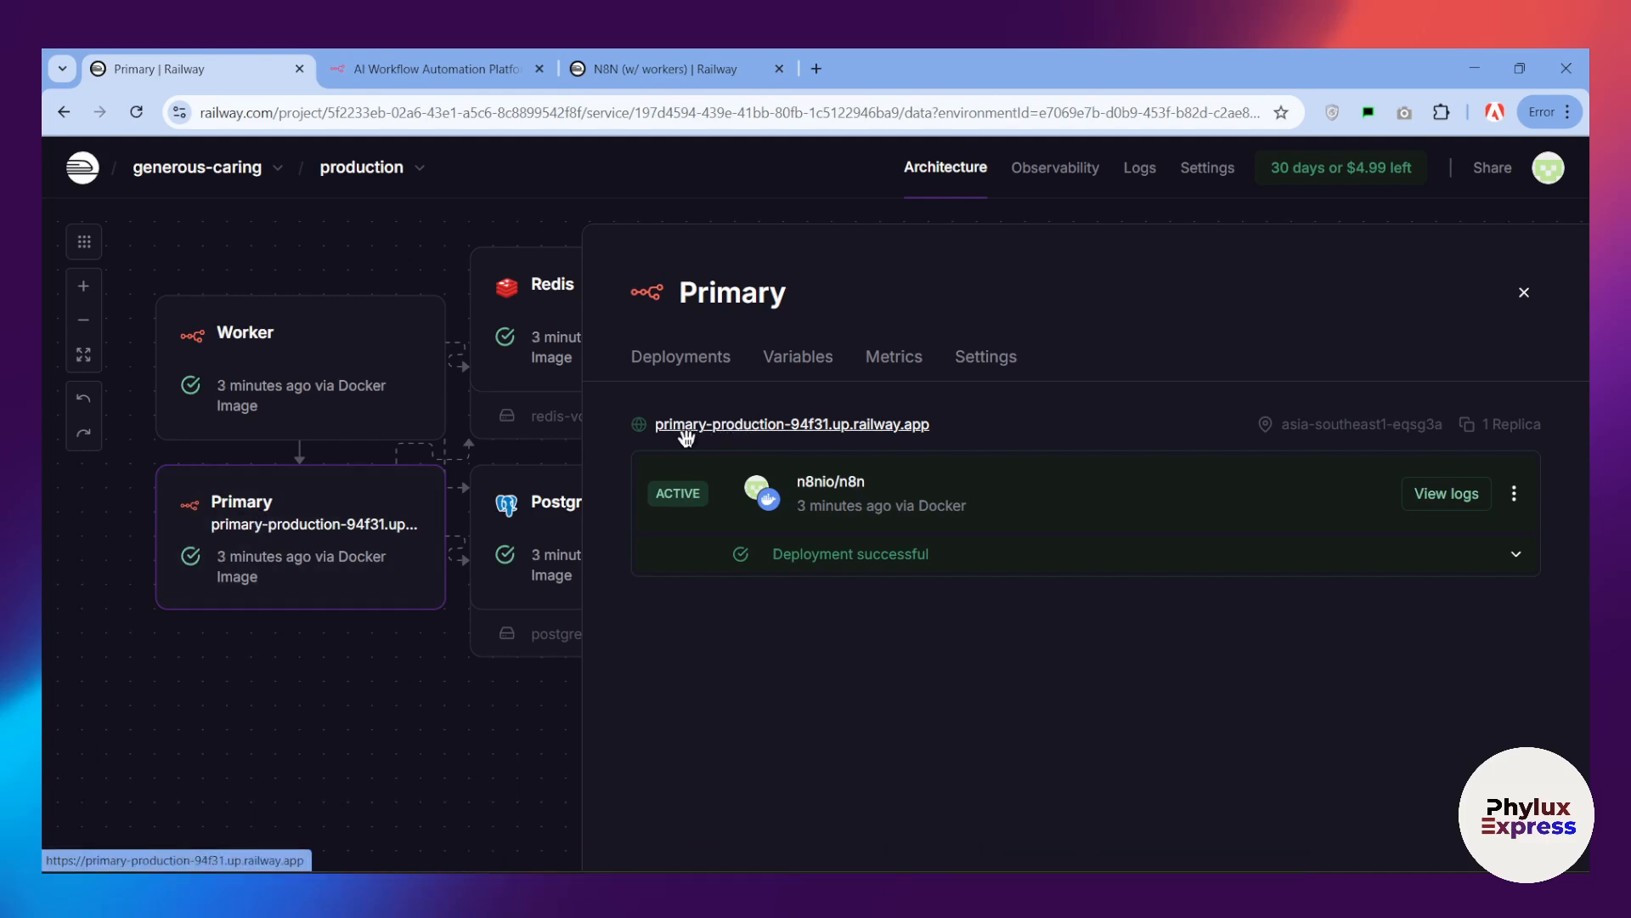
Open the live n8n instance and enter the owner's email, first name, last name and password
{"action": "left_click", "coordinate": [837, 424]}
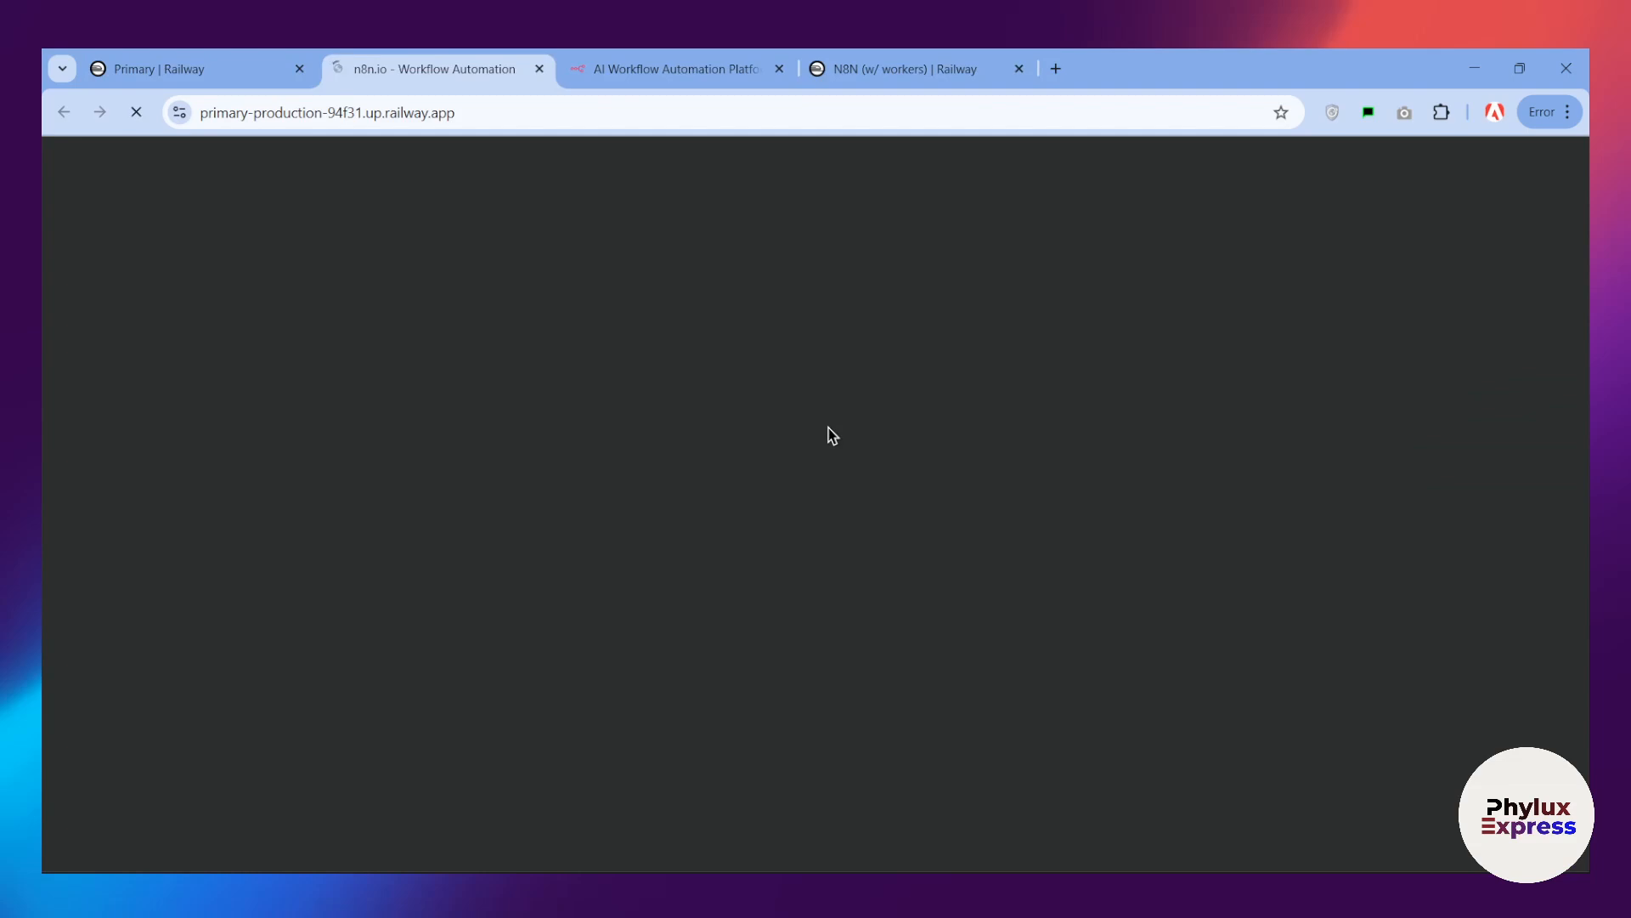
{"action": "left_click", "coordinate": [721, 365]}
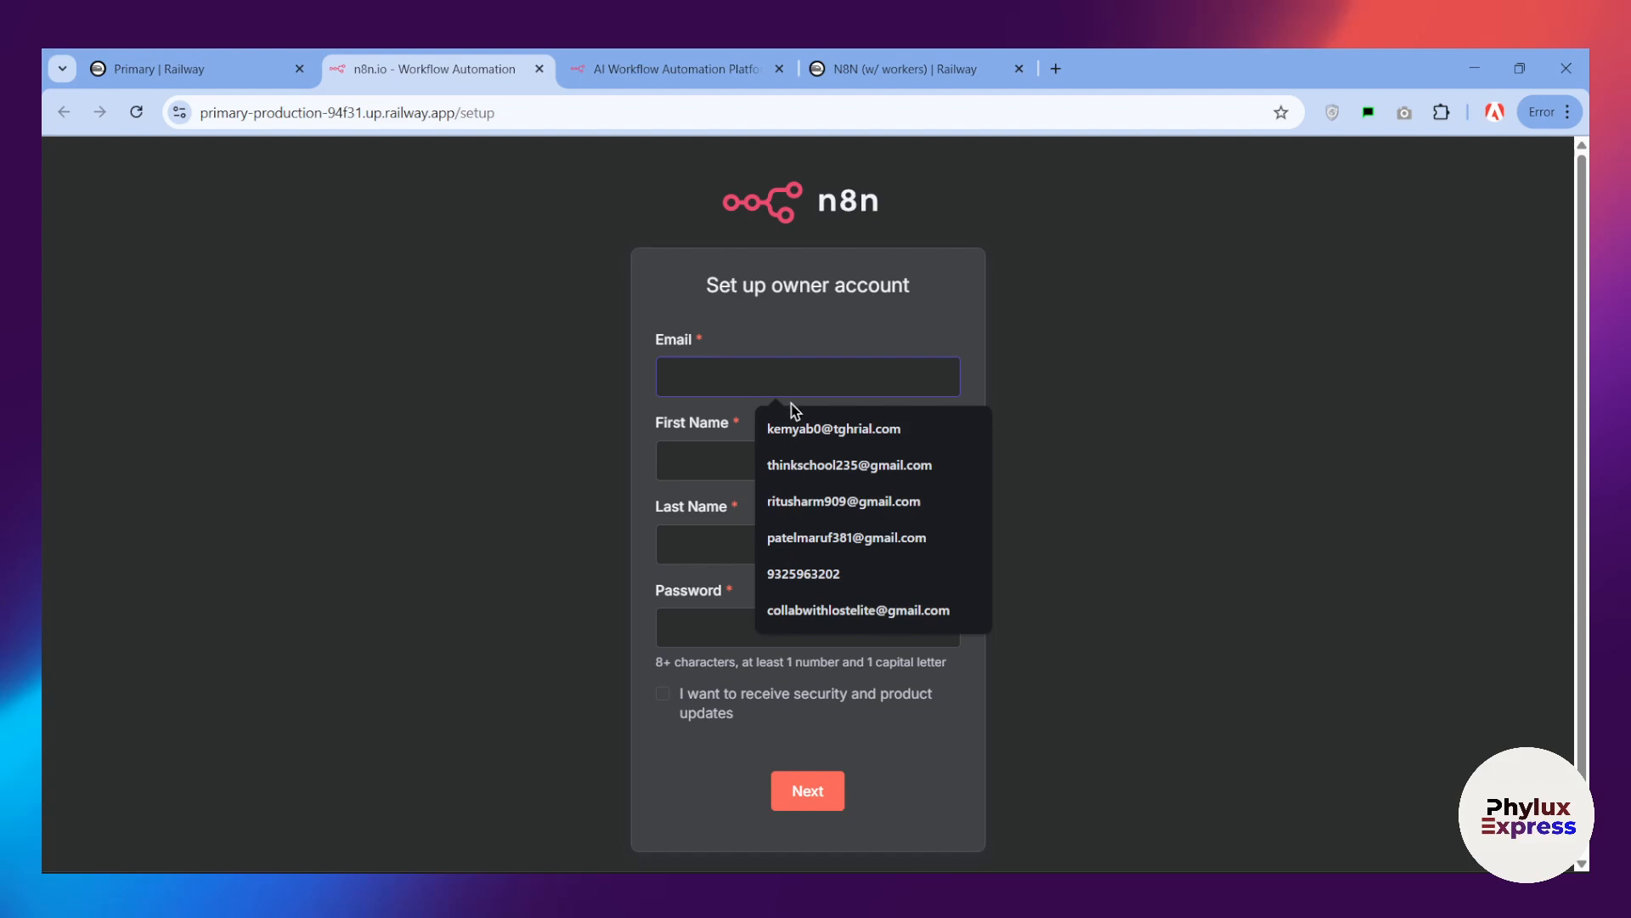
{"action": "left_click", "coordinate": [781, 460]}
{"action": "left_click", "coordinate": [764, 457]}
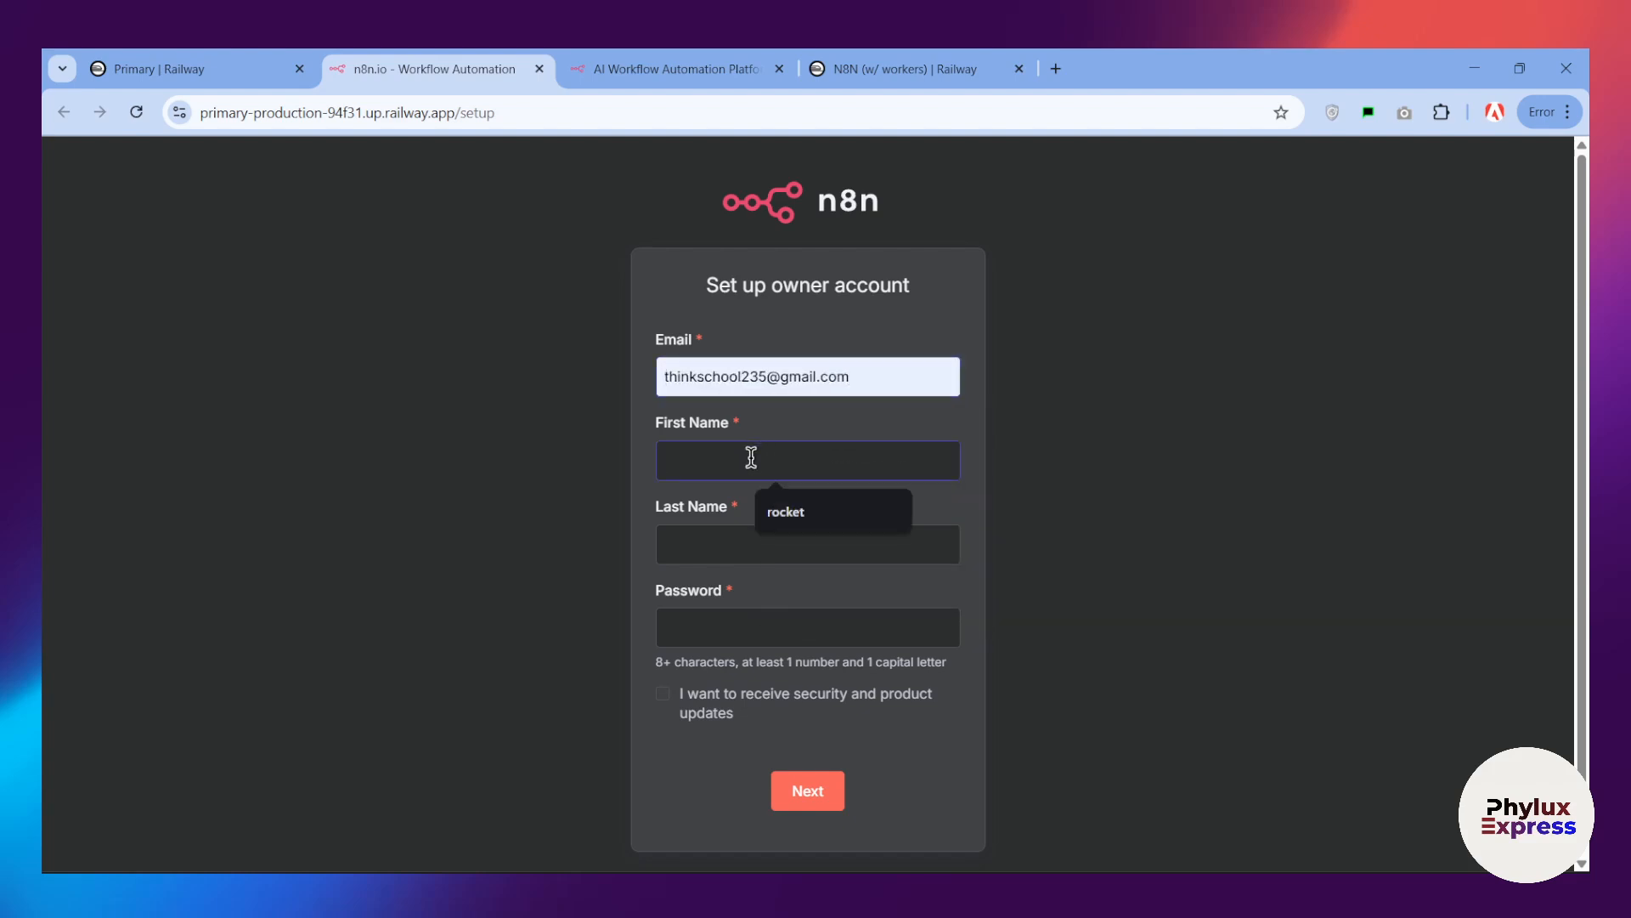
{"action": "type", "text": "rocket"}
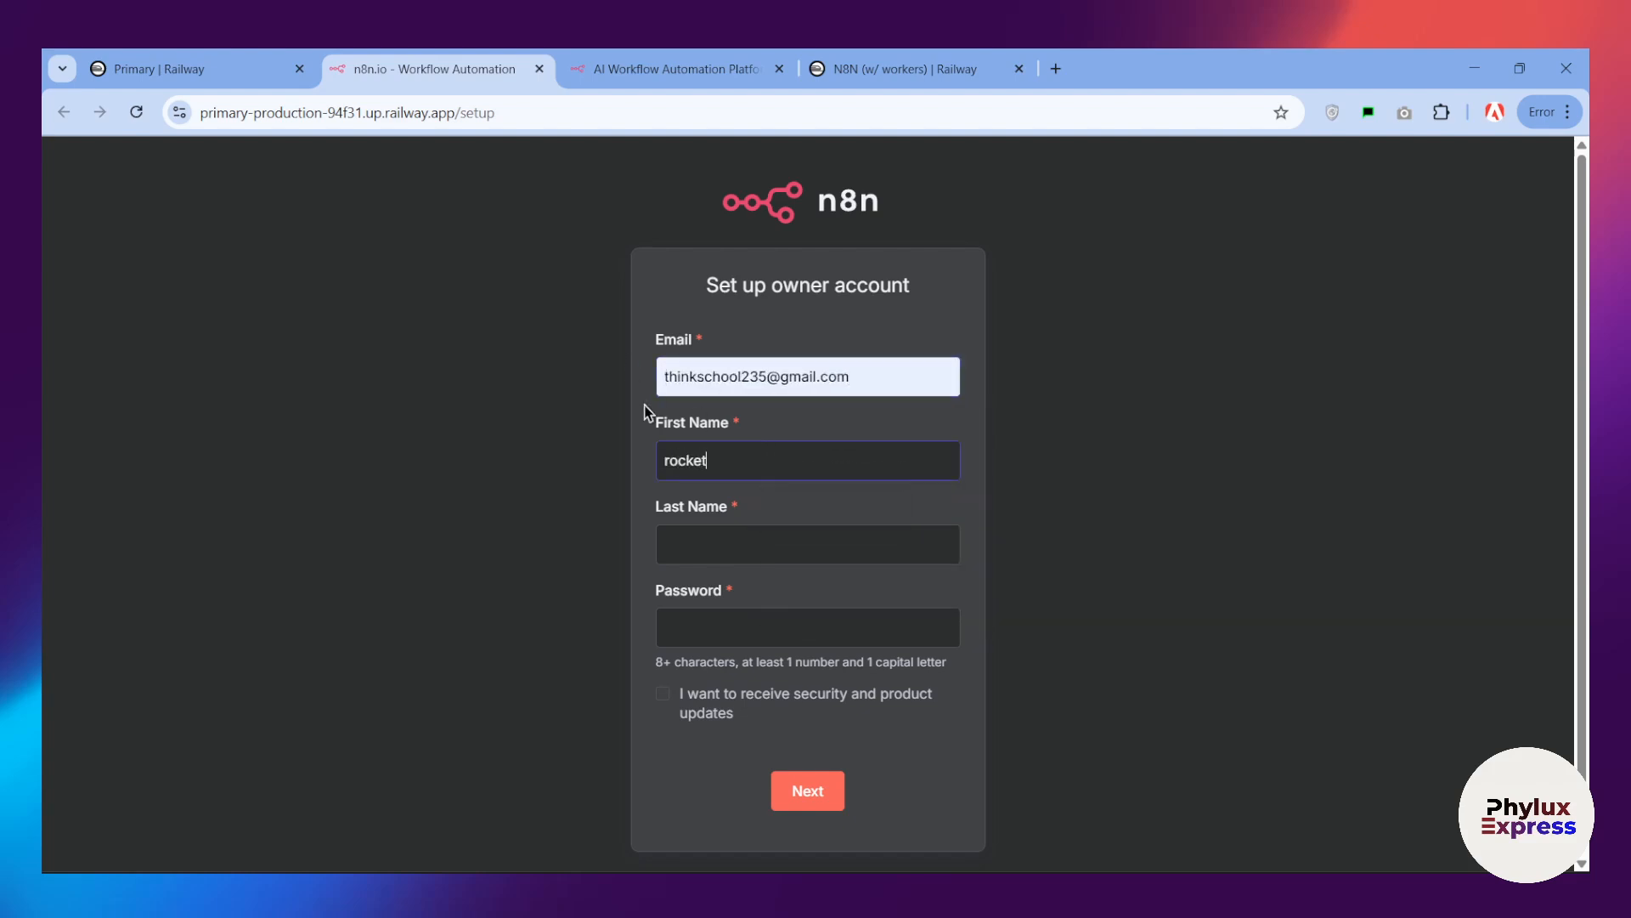
{"action": "left_click", "coordinate": [708, 538]}
{"action": "type", "text": "maker"}
{"action": "left_click", "coordinate": [762, 639]}
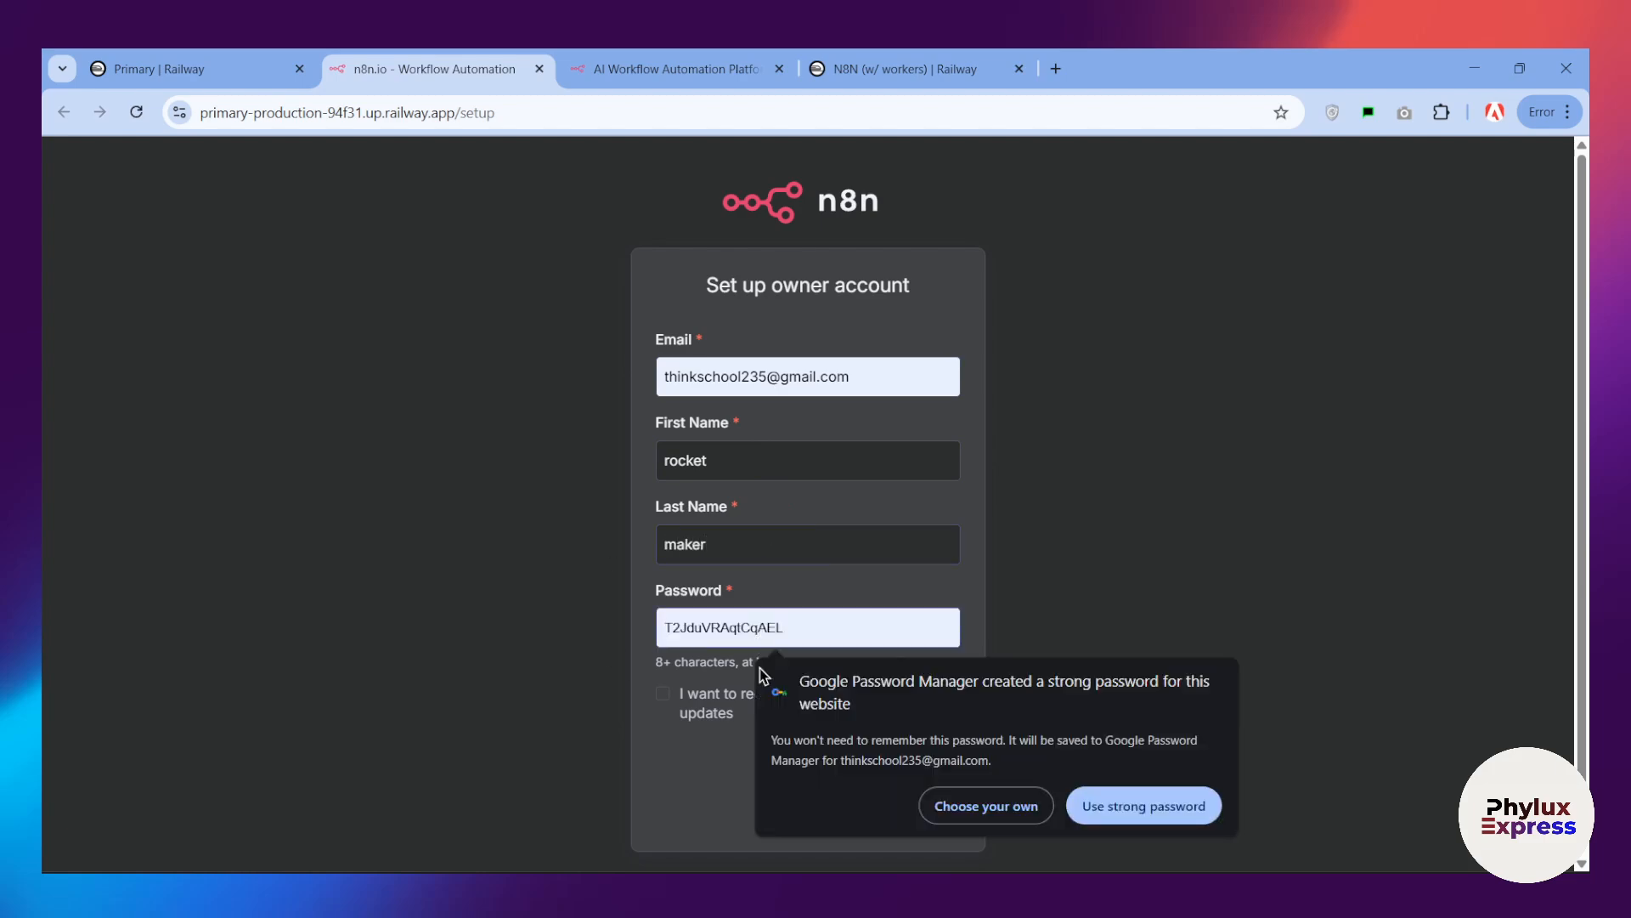
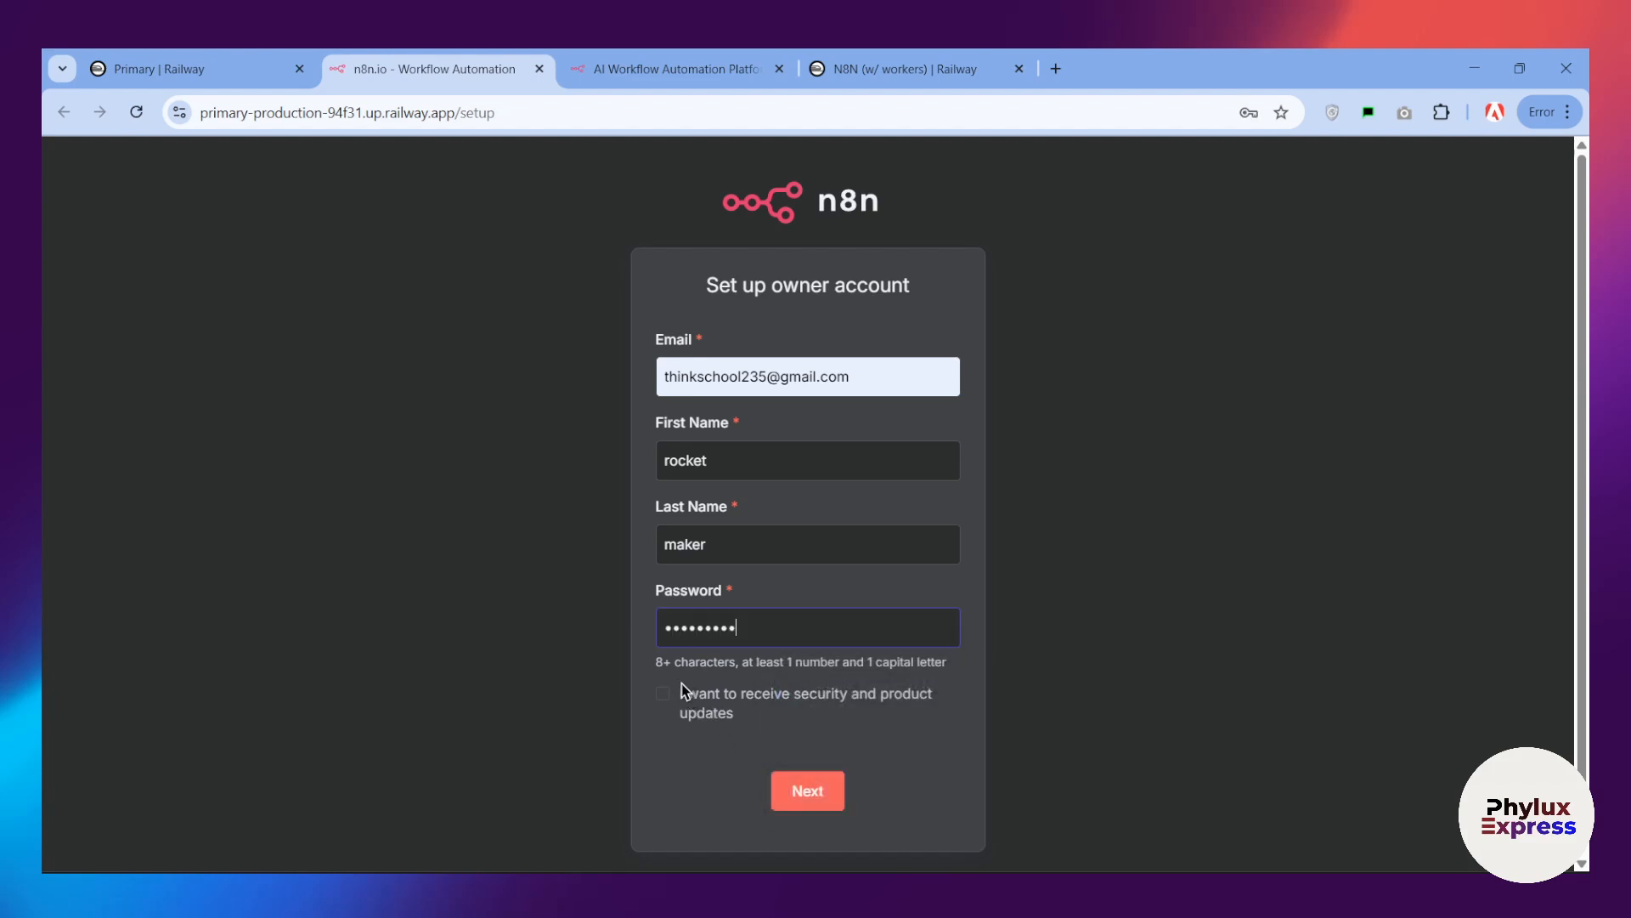
Leave product update emails unchecked, submit the owner account, and decline saving the password
{"action": "left_click", "coordinate": [685, 708]}
{"action": "left_click", "coordinate": [667, 695]}
{"action": "left_click", "coordinate": [793, 802]}
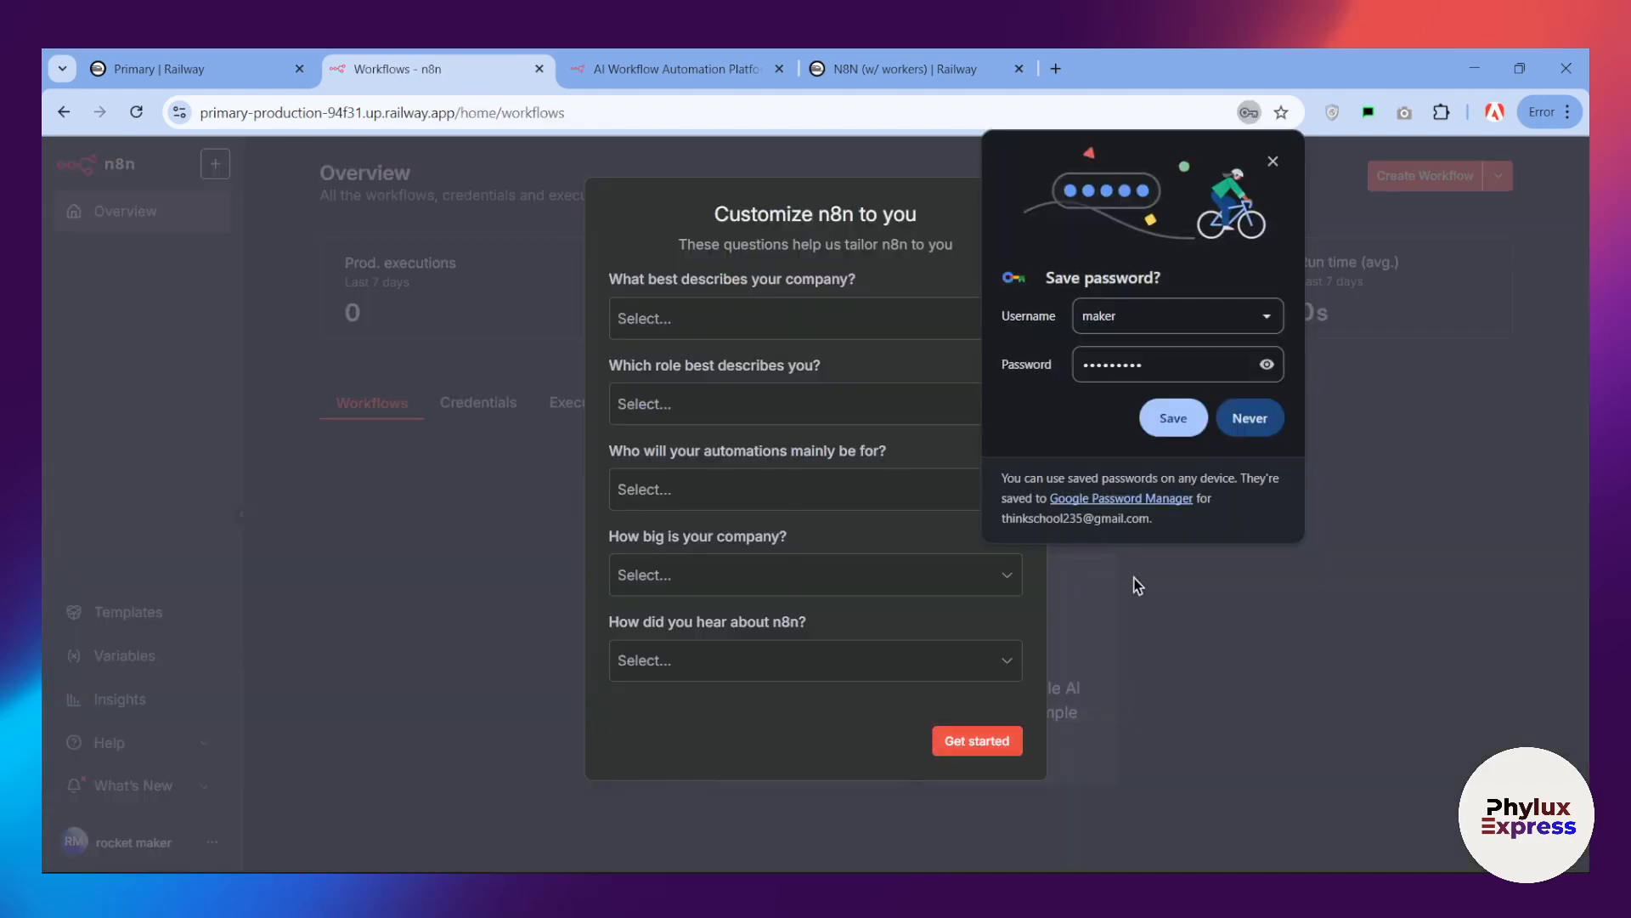
{"action": "left_click", "coordinate": [1230, 429]}
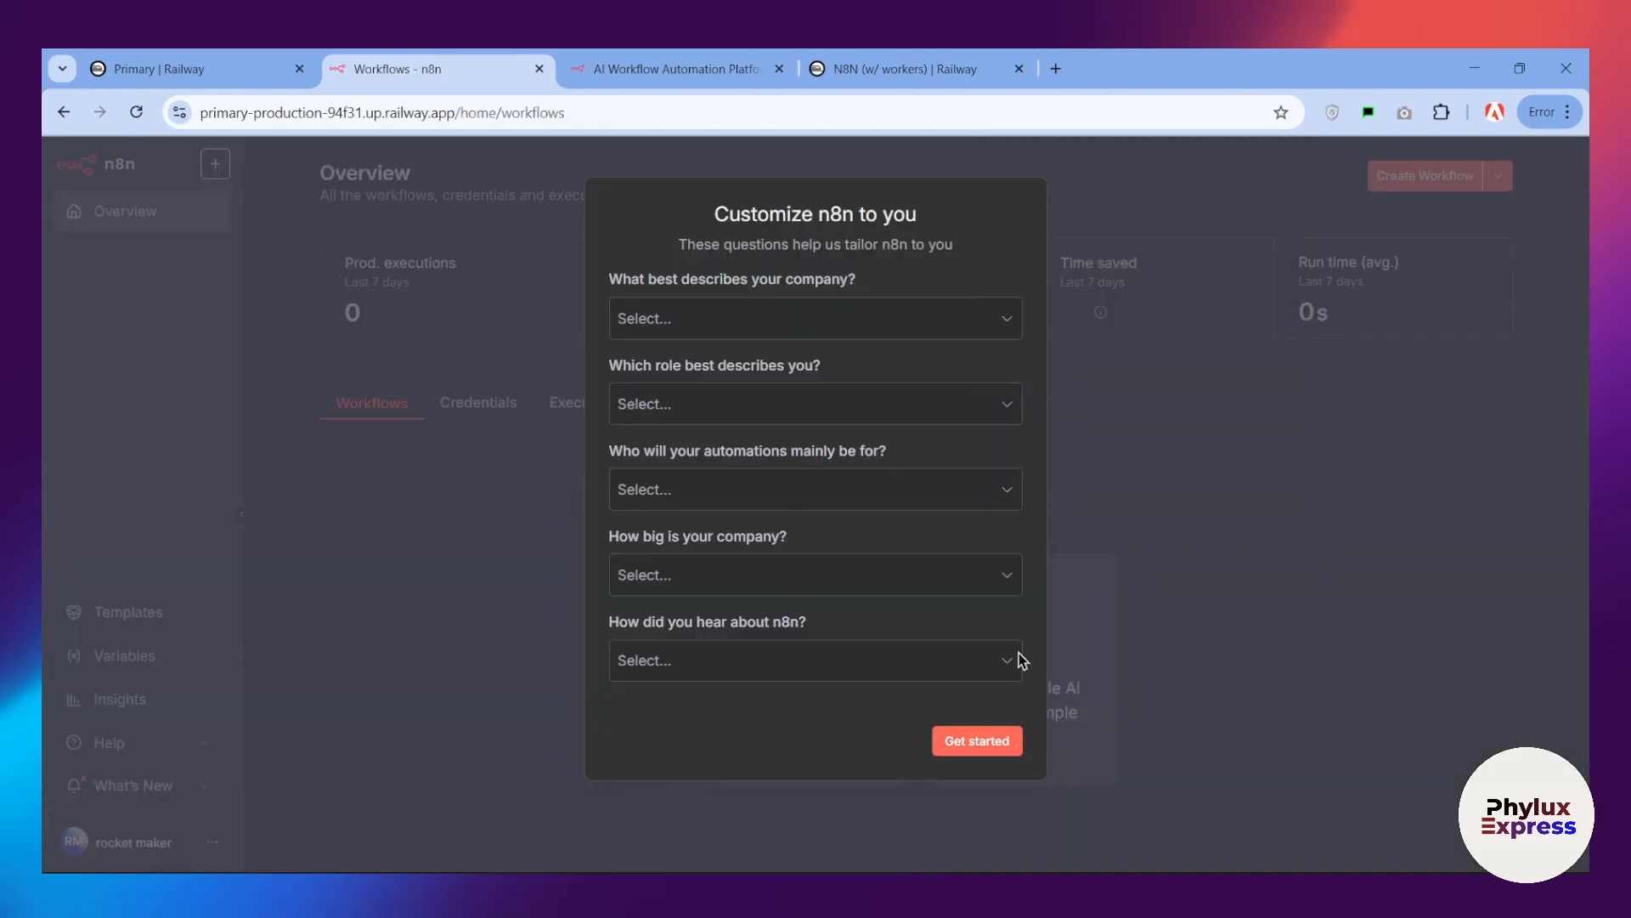
Skip the n8n customization questionnaire and request a free license key to the account email
{"action": "left_click", "coordinate": [1009, 745]}
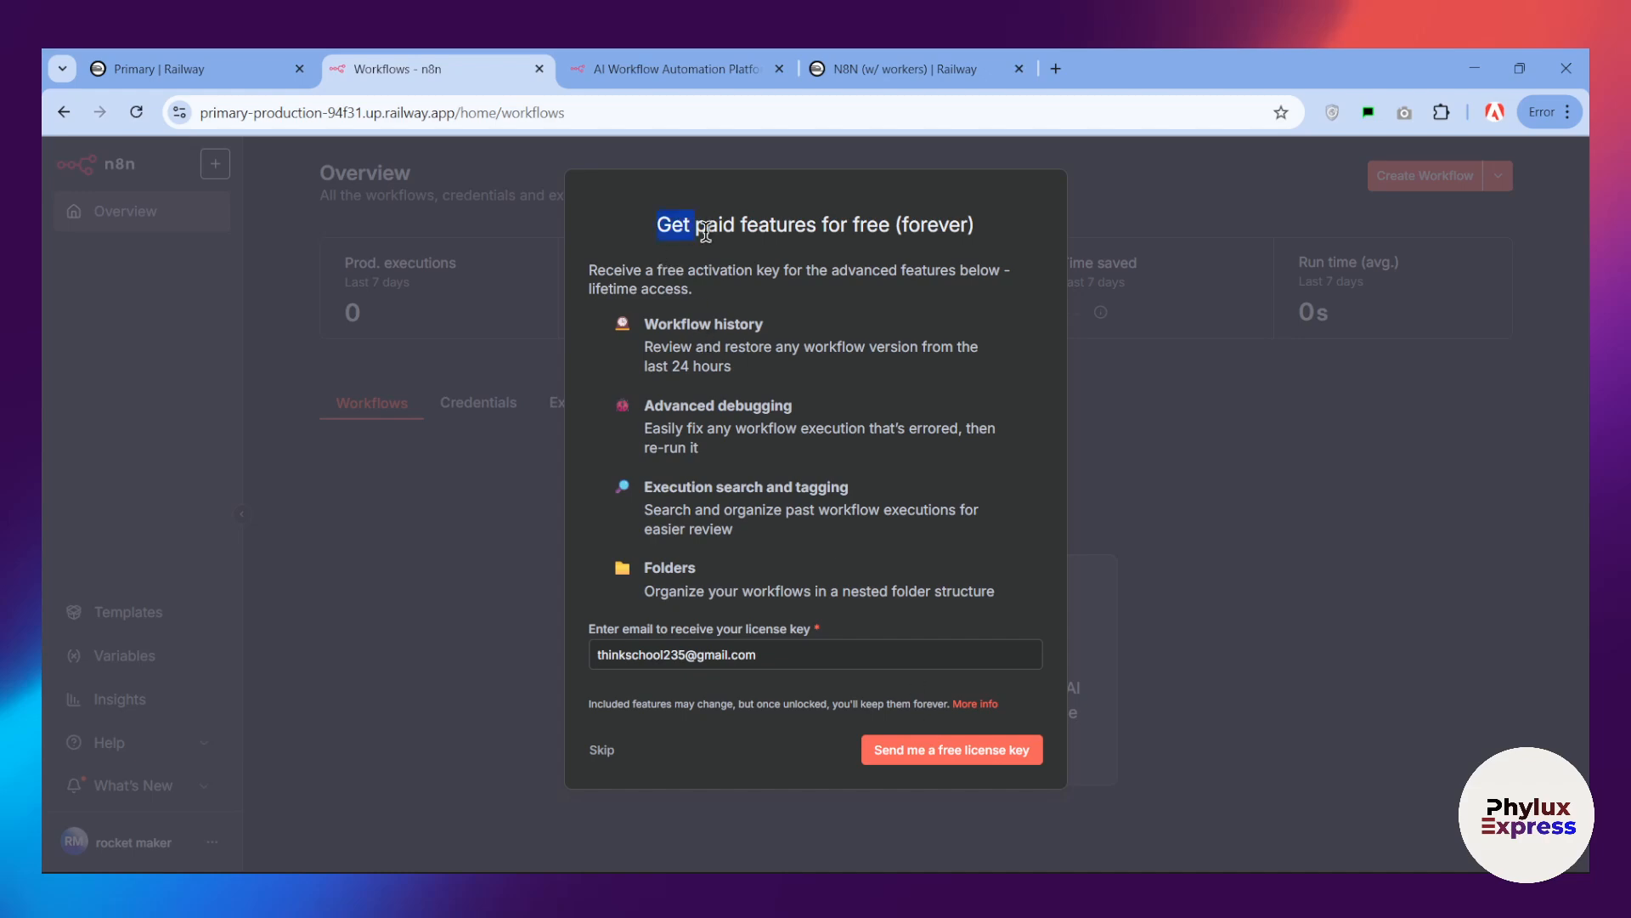
{"action": "left_click_drag", "start_coordinate": [892, 247], "coordinate": [921, 239]}
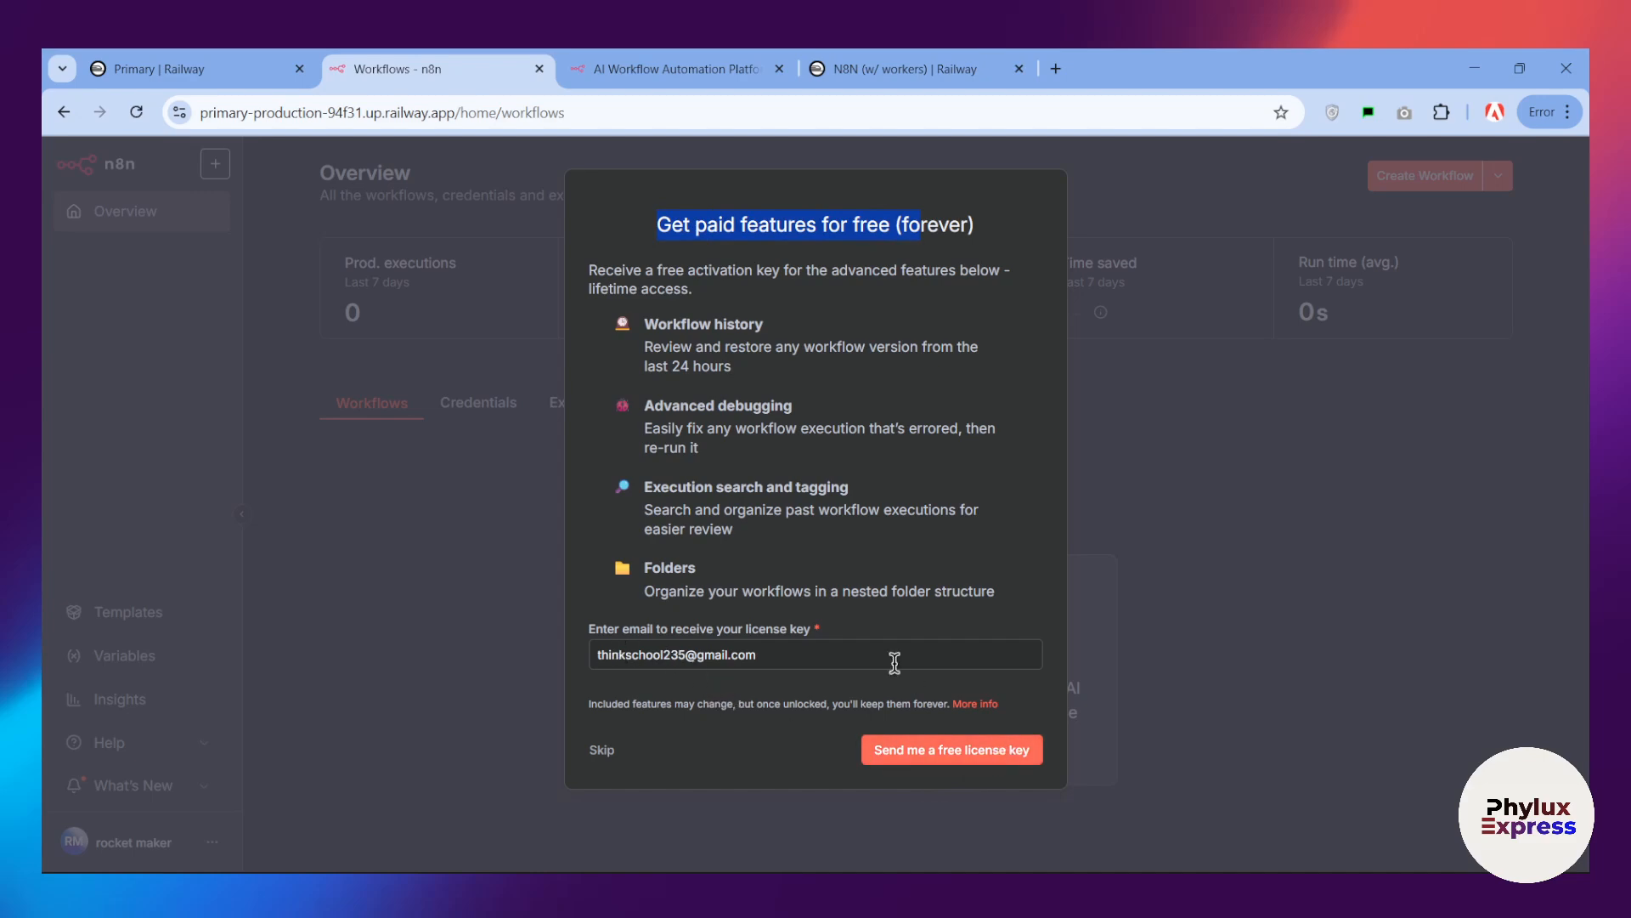
{"action": "left_click", "coordinate": [655, 652]}
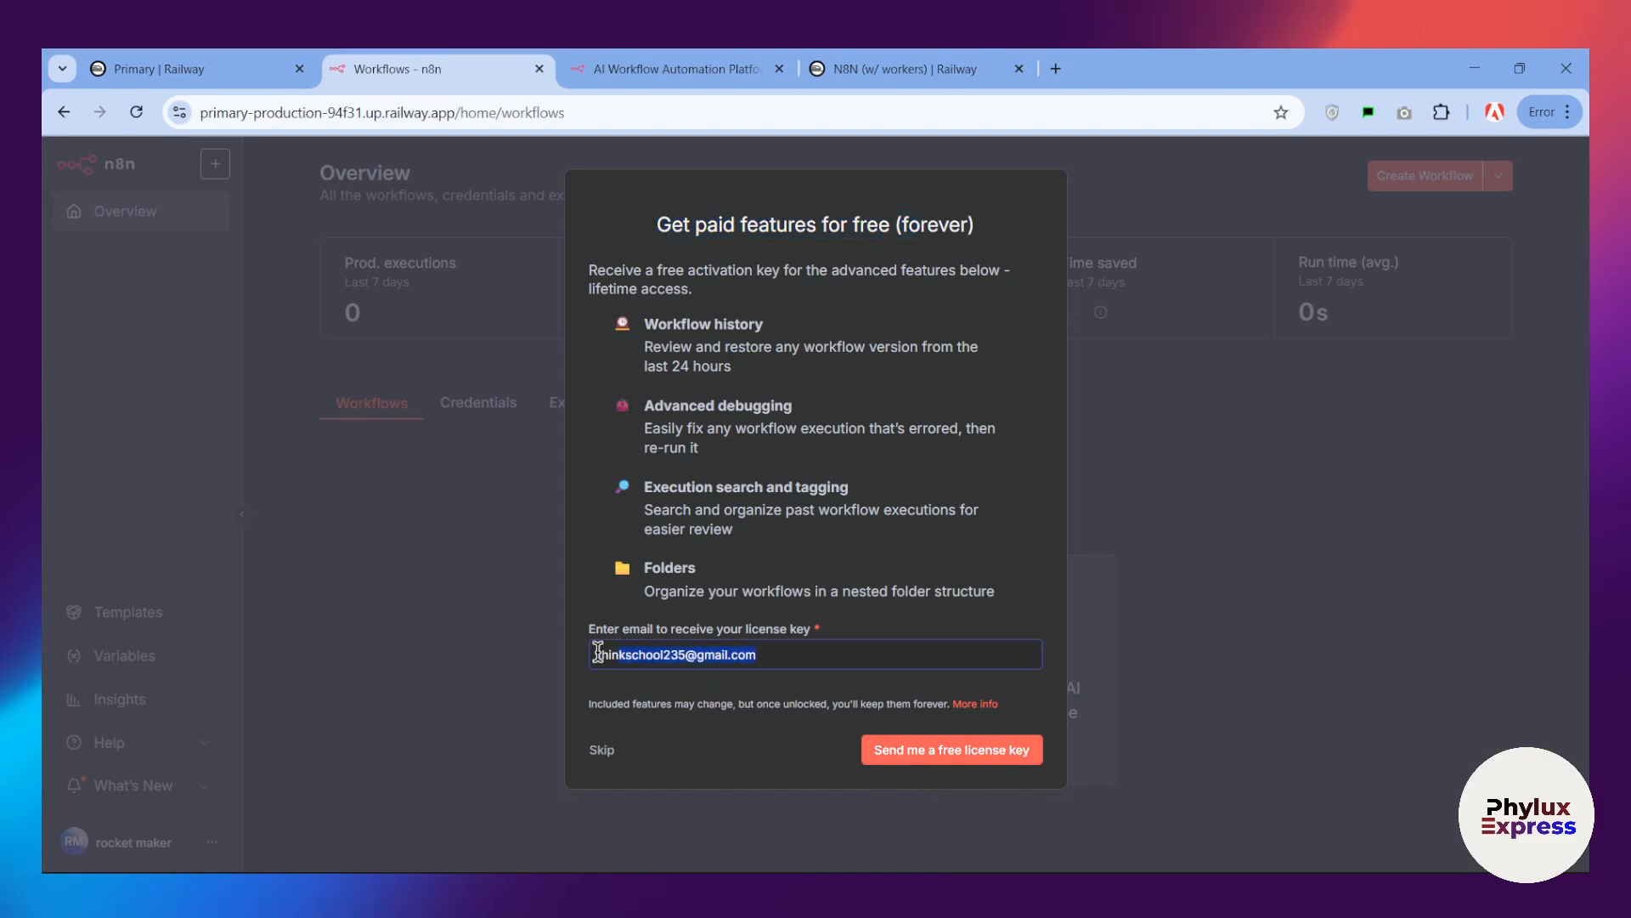
{"action": "left_click", "coordinate": [972, 749]}
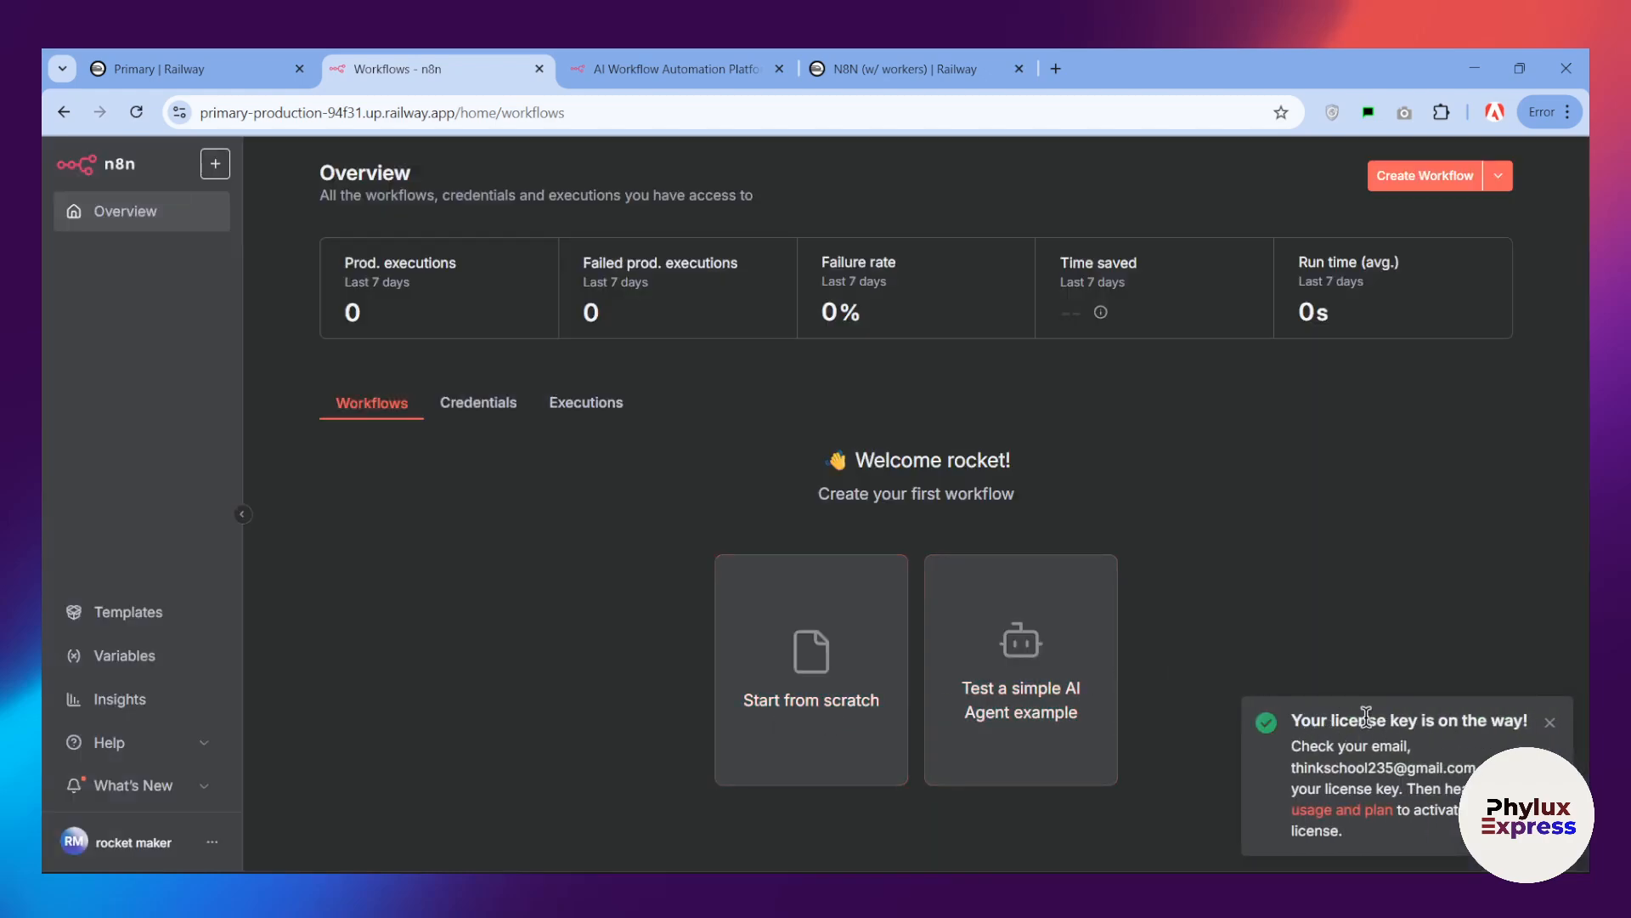
{"action": "left_click", "coordinate": [1056, 68]}
Reach Gmail through a web search after the mistyped gmail.co address fails
{"action": "left_click", "coordinate": [994, 111]}
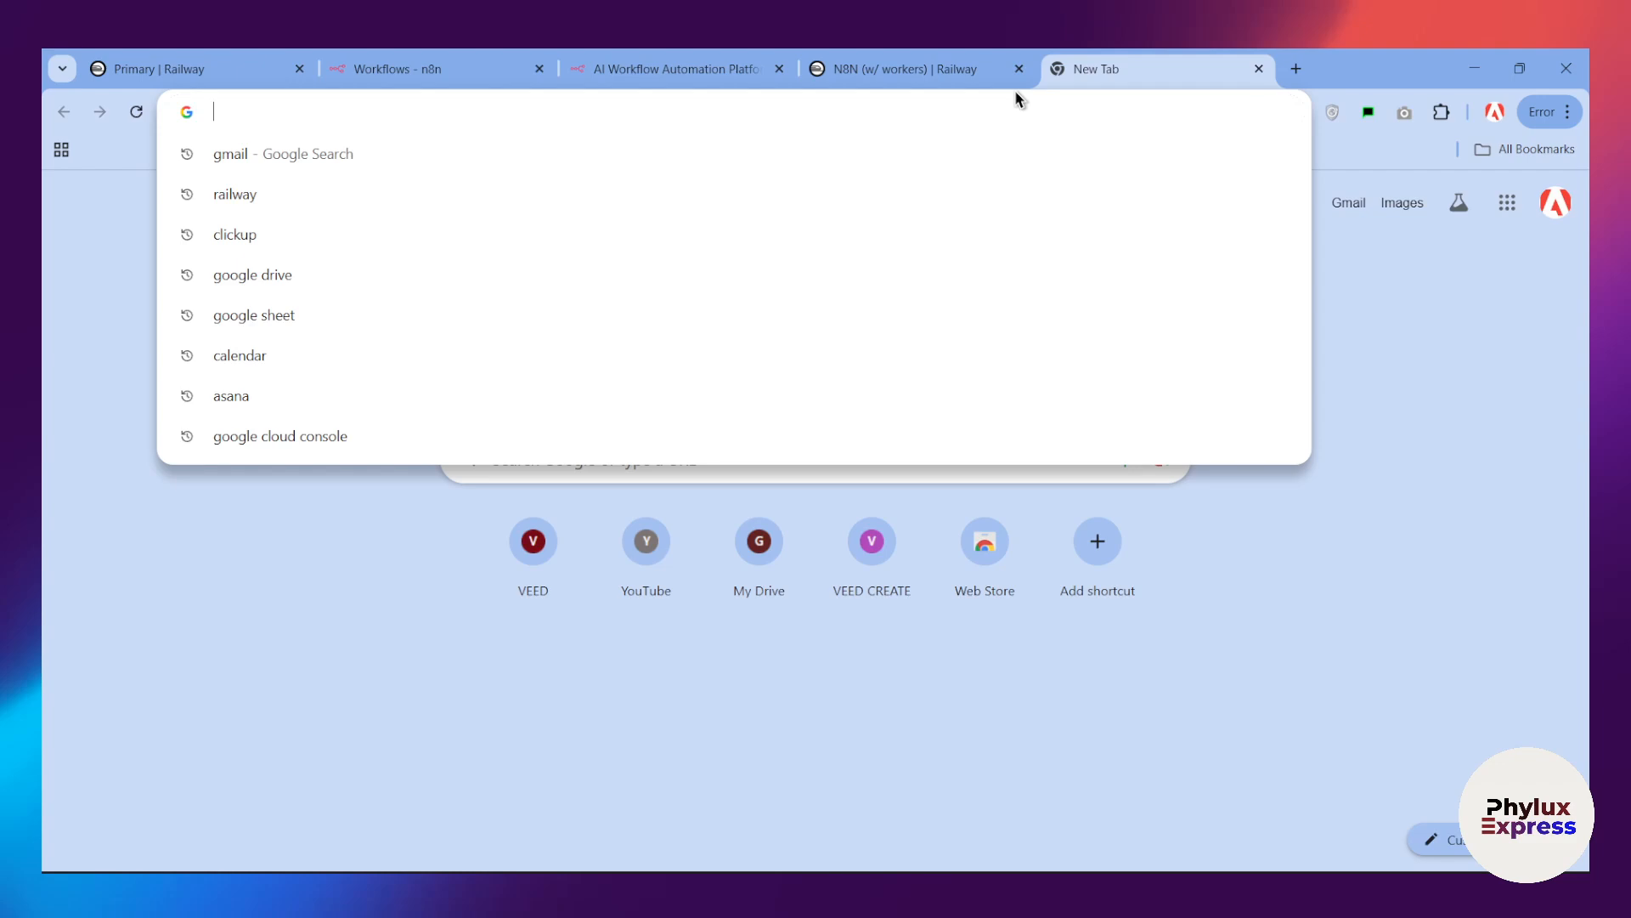
{"action": "type", "text": "gma"}
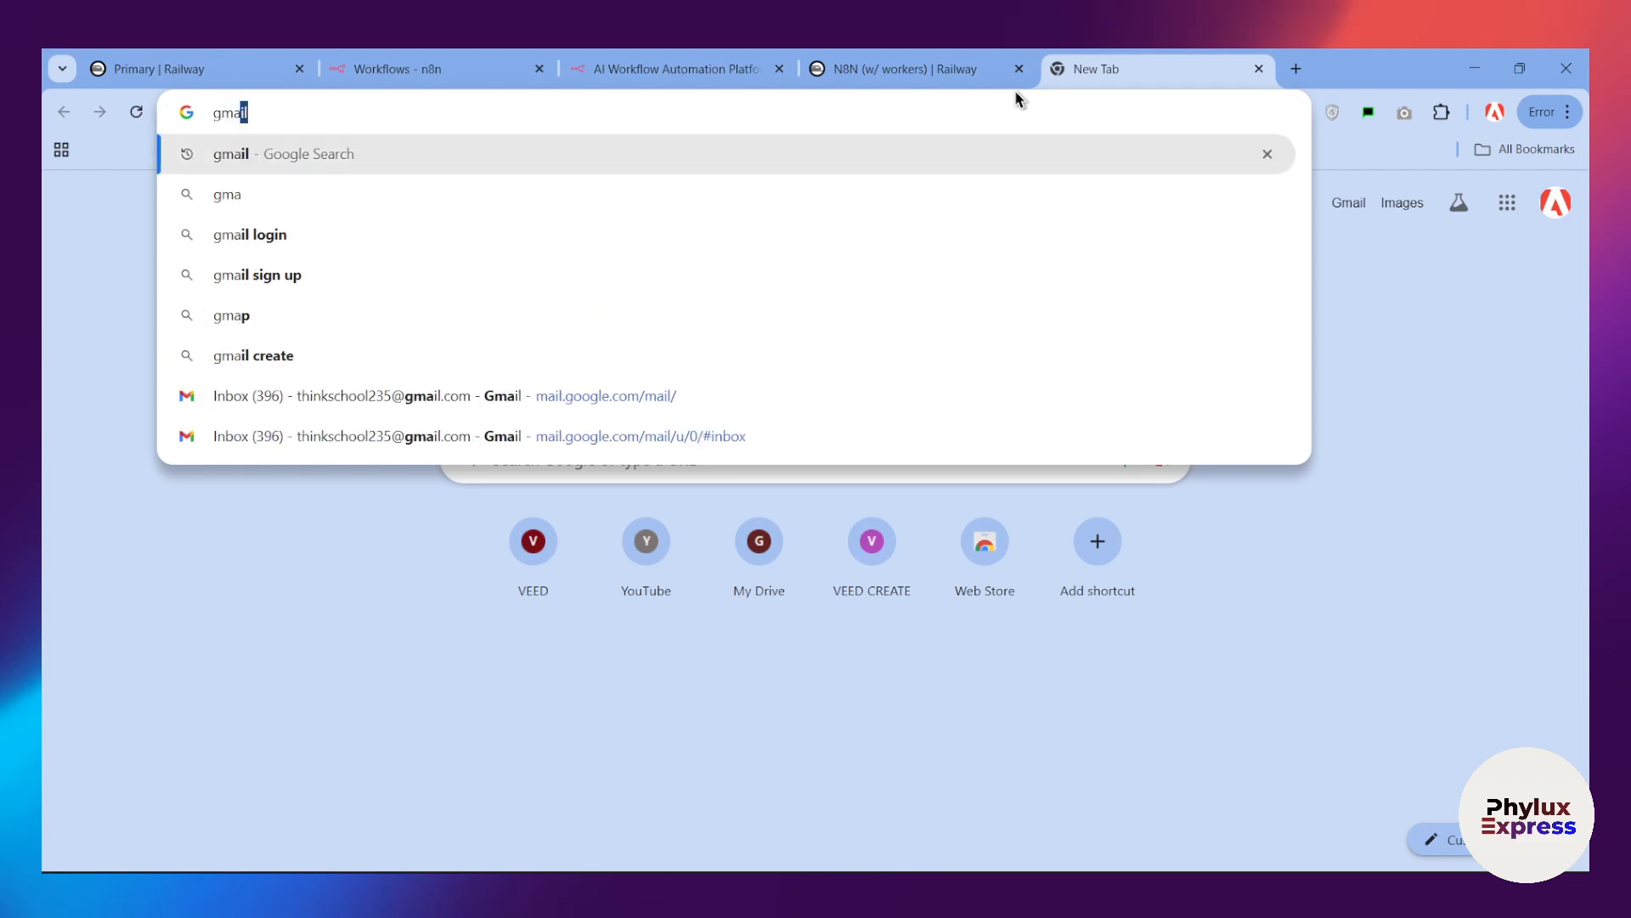
{"action": "type", "text": "il."}
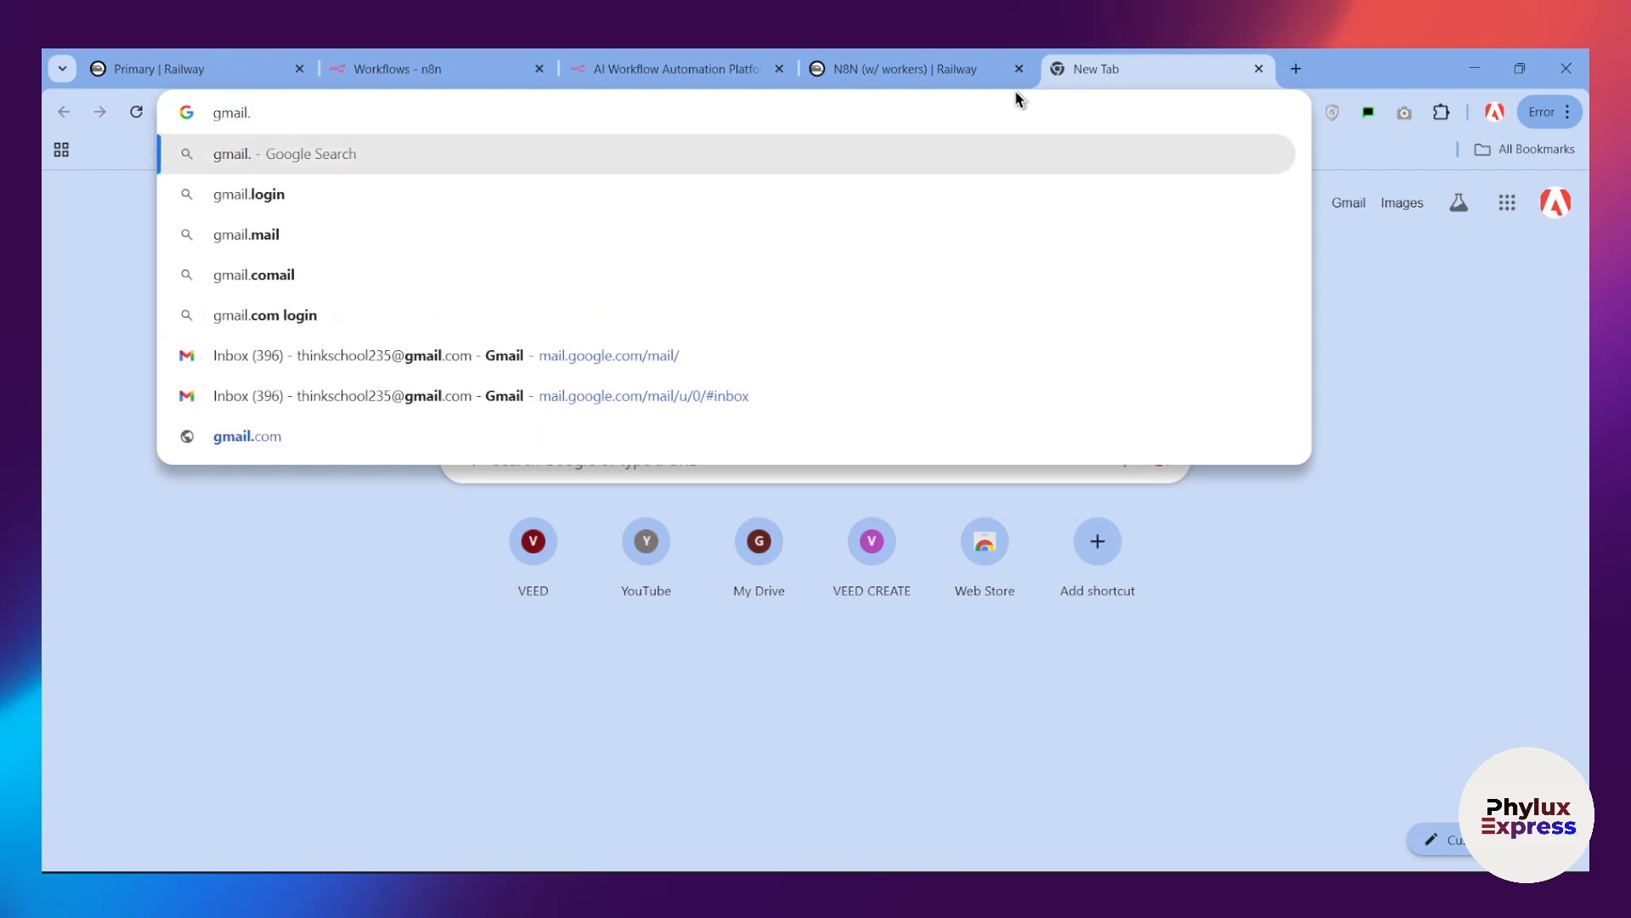
{"action": "type", "text": "co"}
{"action": "key", "text": "Return"}
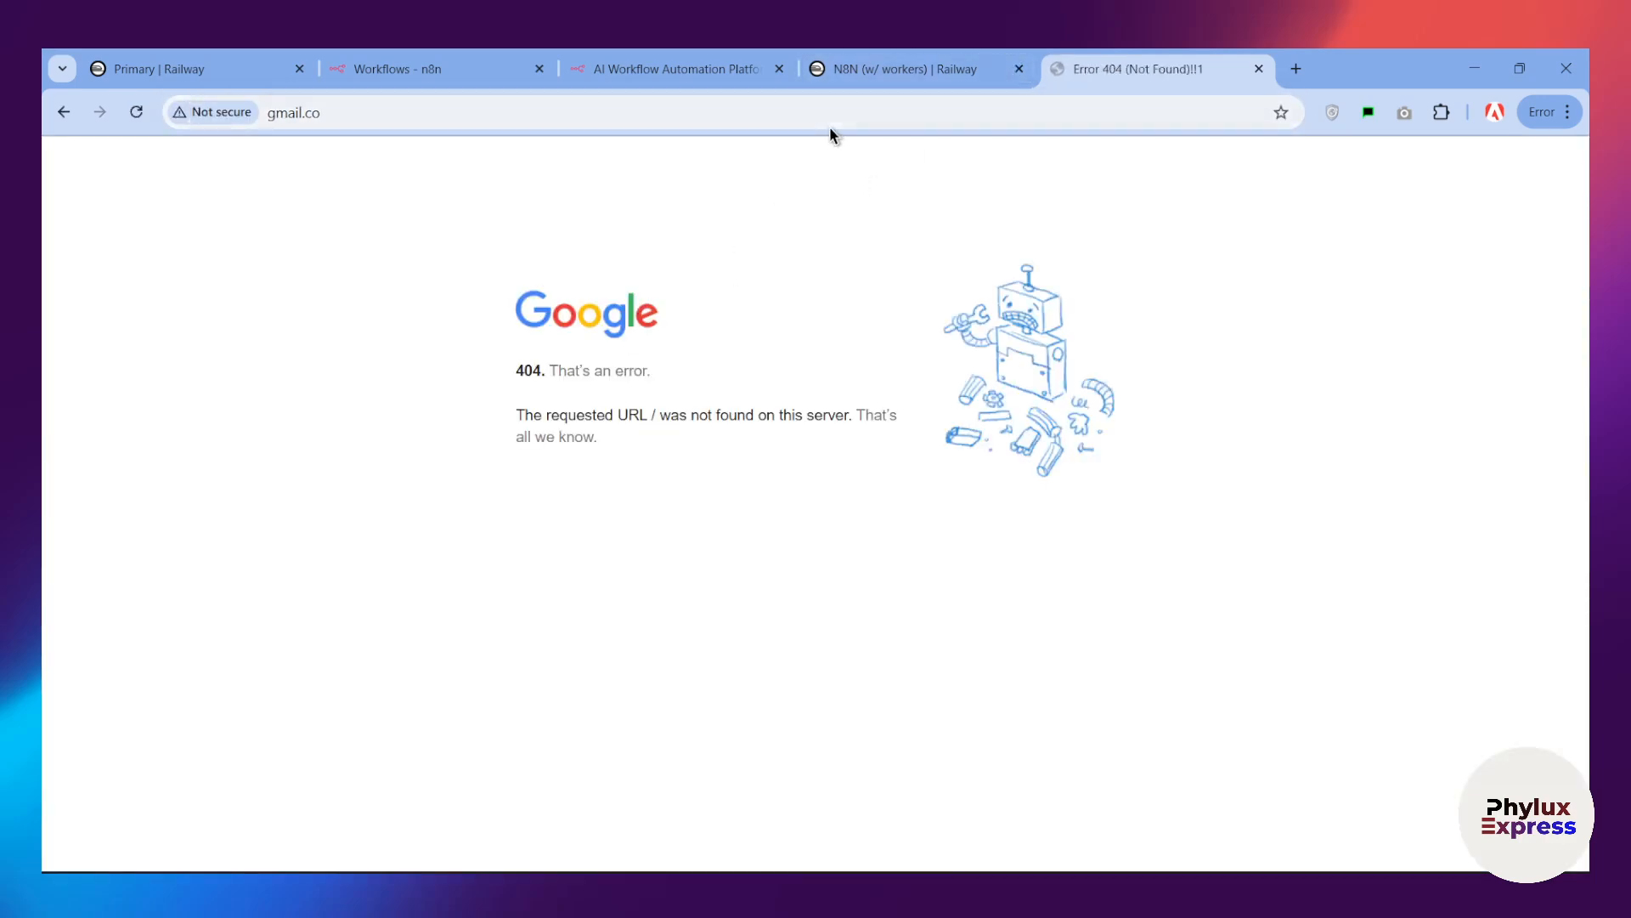
{"action": "left_click", "coordinate": [837, 109]}
{"action": "type", "text": "gmail"}
{"action": "key", "text": "Return"}
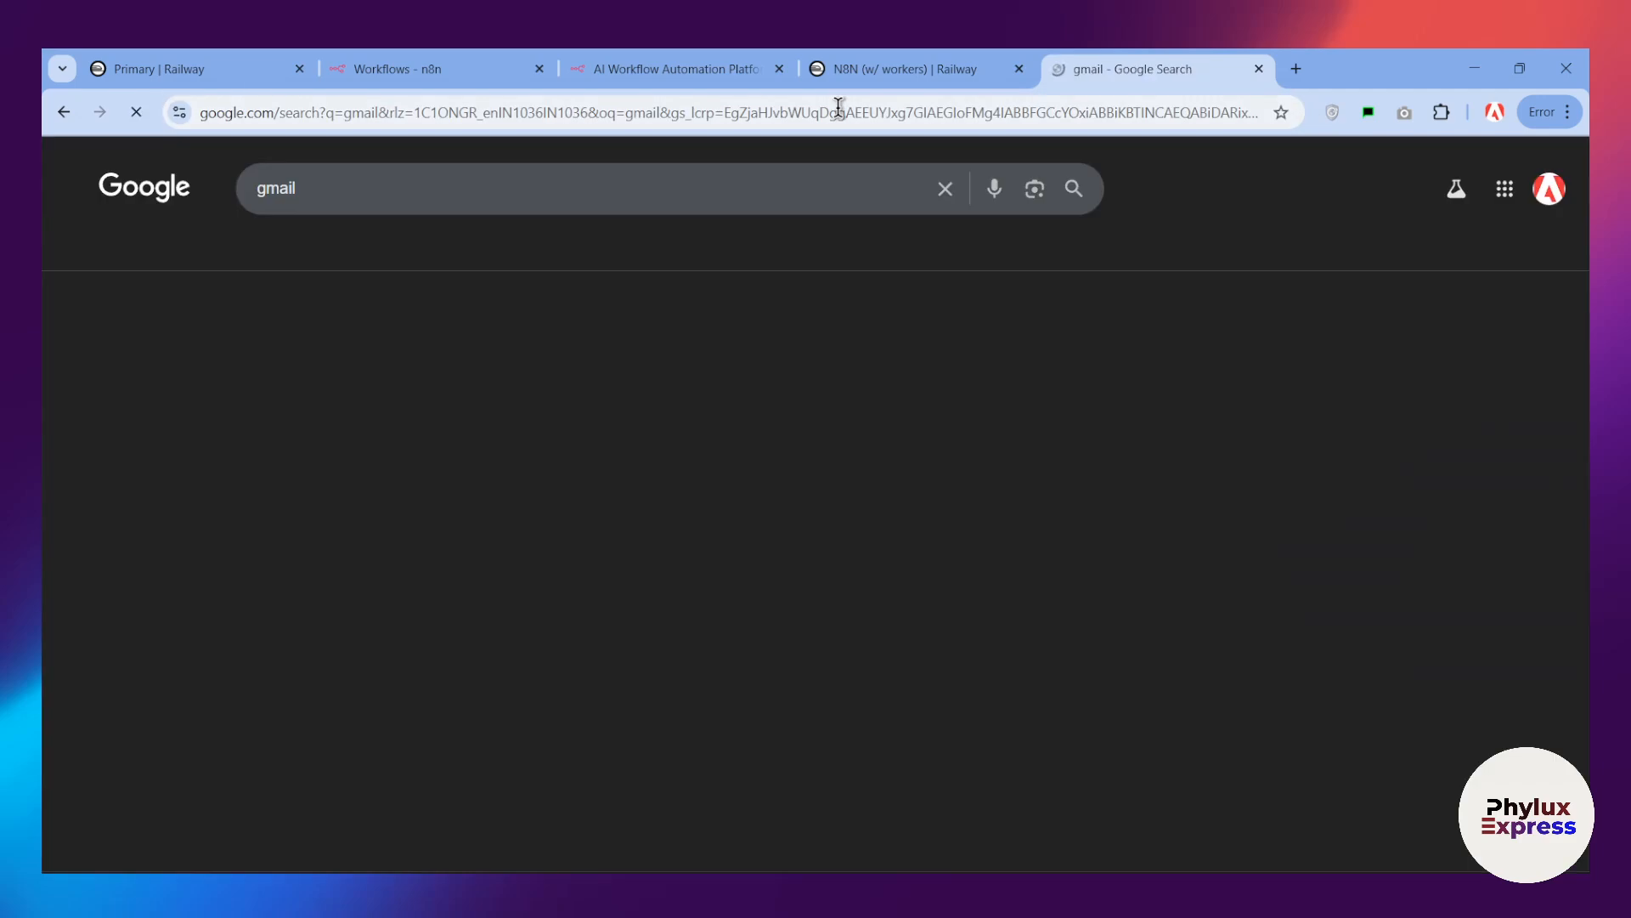
{"action": "left_click", "coordinate": [337, 360]}
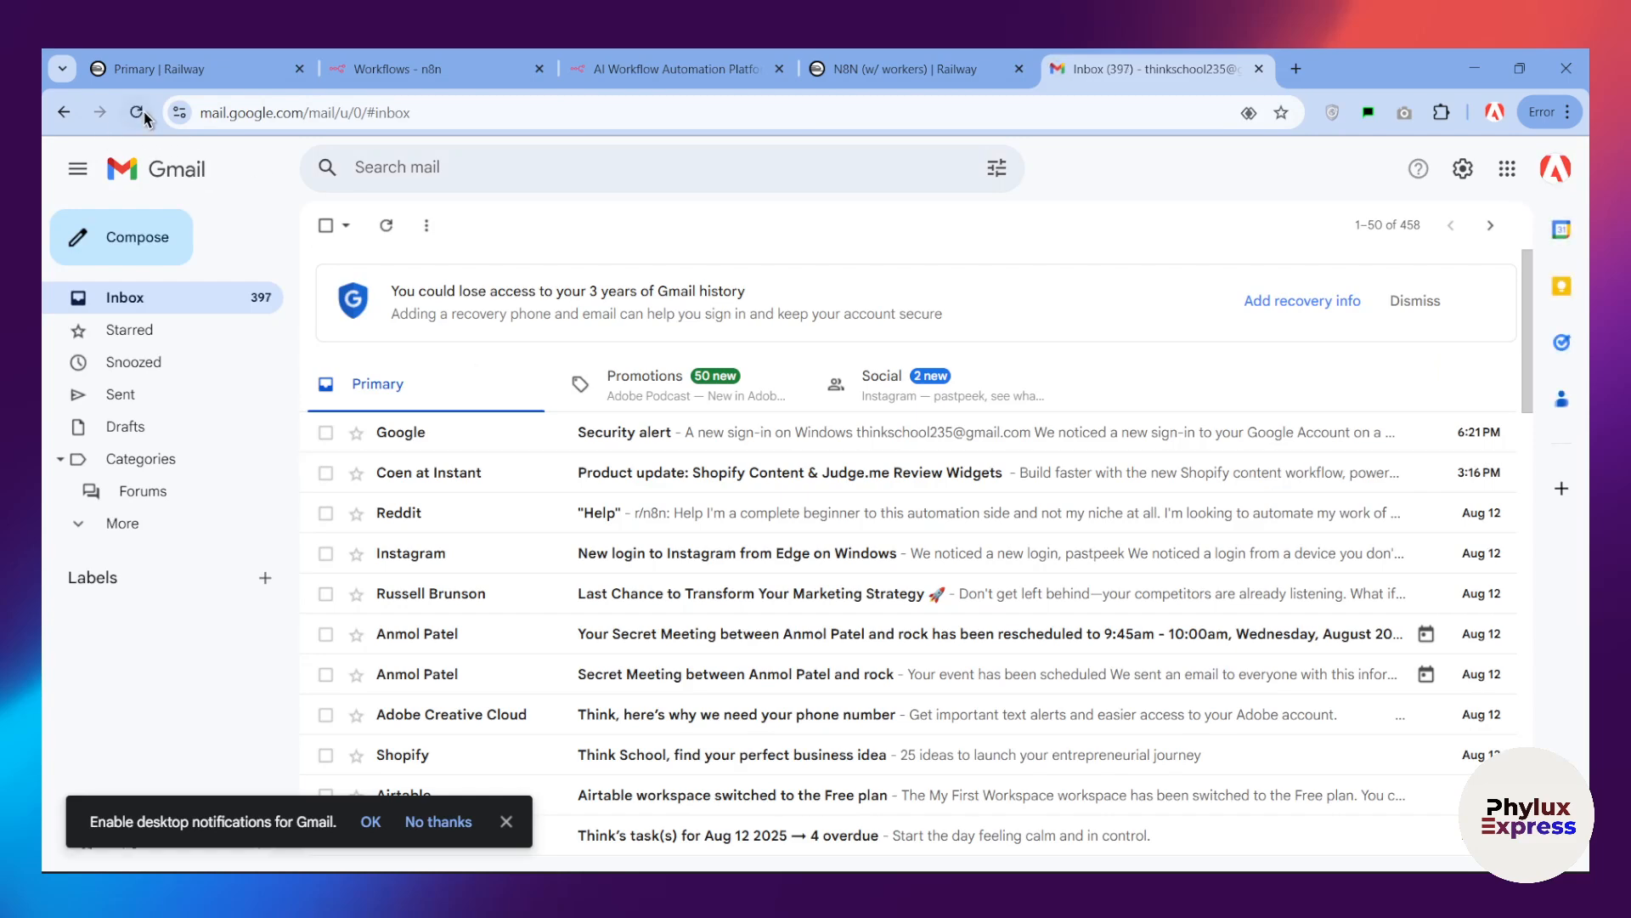
Refresh the inbox, open the n8n.io license-key email and copy the key
{"action": "left_click", "coordinate": [136, 112]}
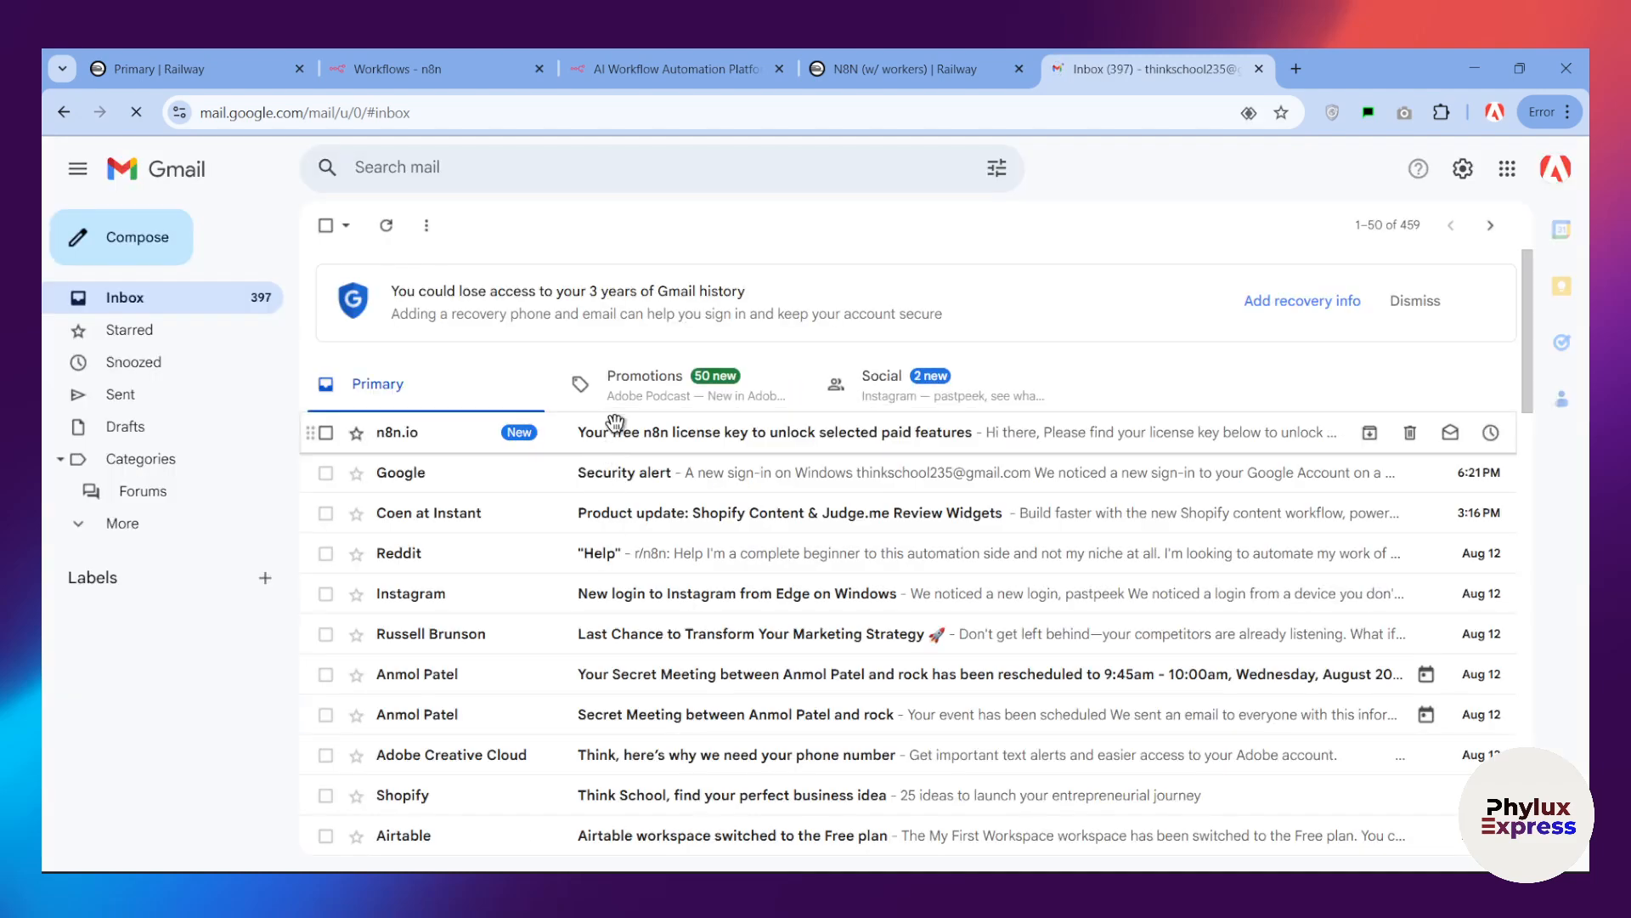
{"action": "left_click", "coordinate": [615, 429]}
{"action": "scroll", "coordinate": [628, 509], "scroll_direction": "down", "scroll_amount": 2}
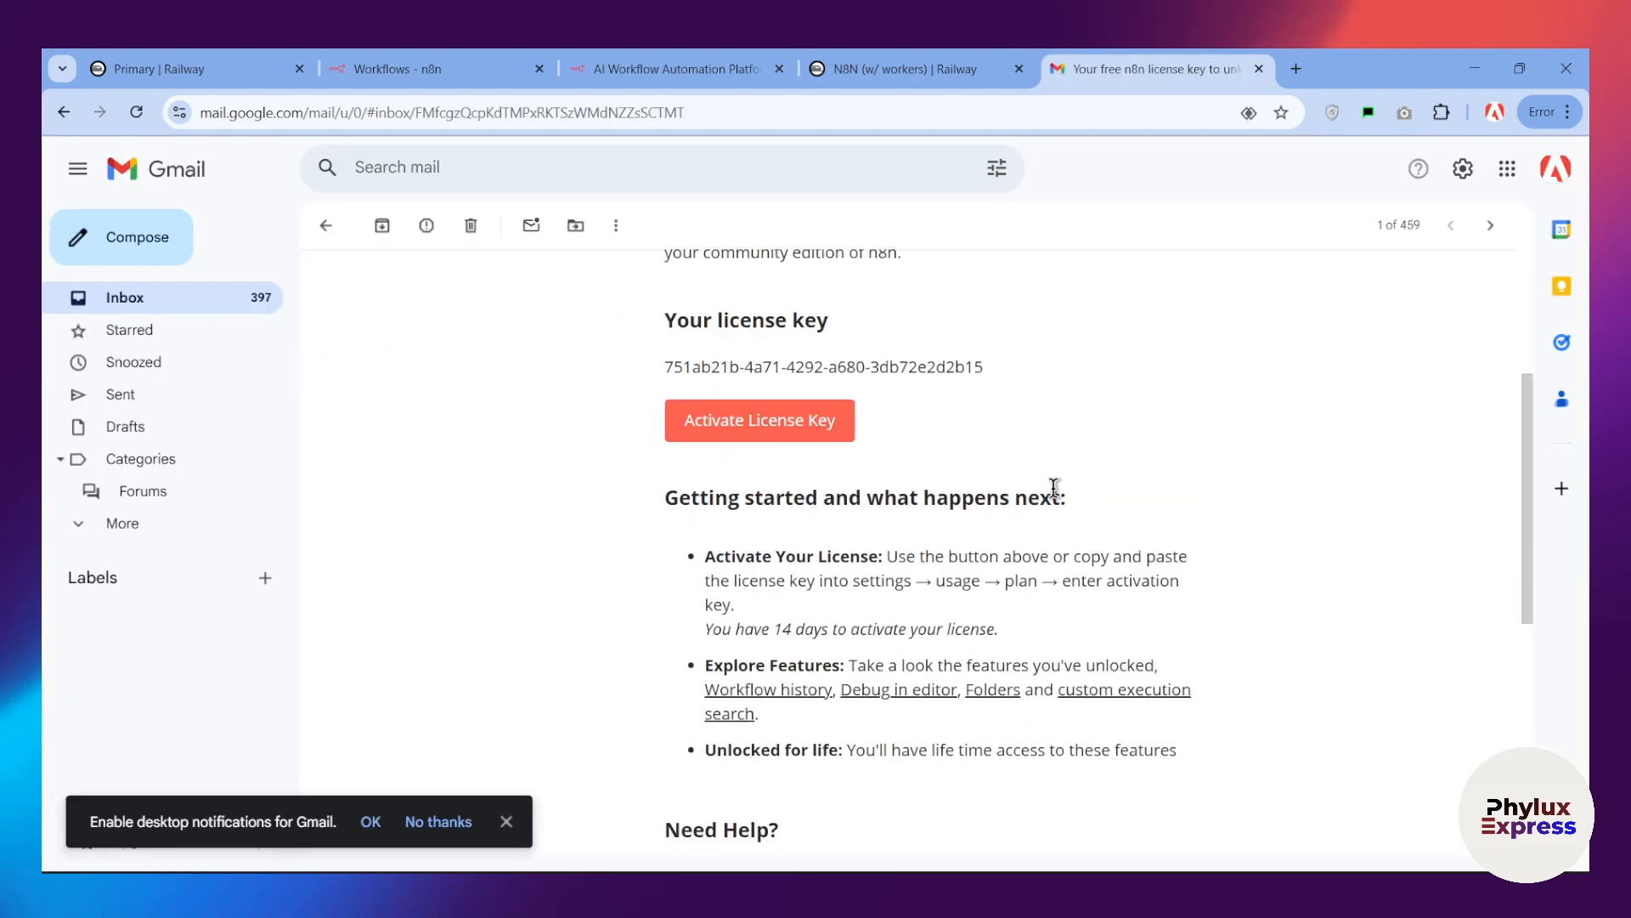
{"action": "left_click_drag", "start_coordinate": [991, 369], "coordinate": [650, 381]}
{"action": "key", "text": "ctrl+c"}
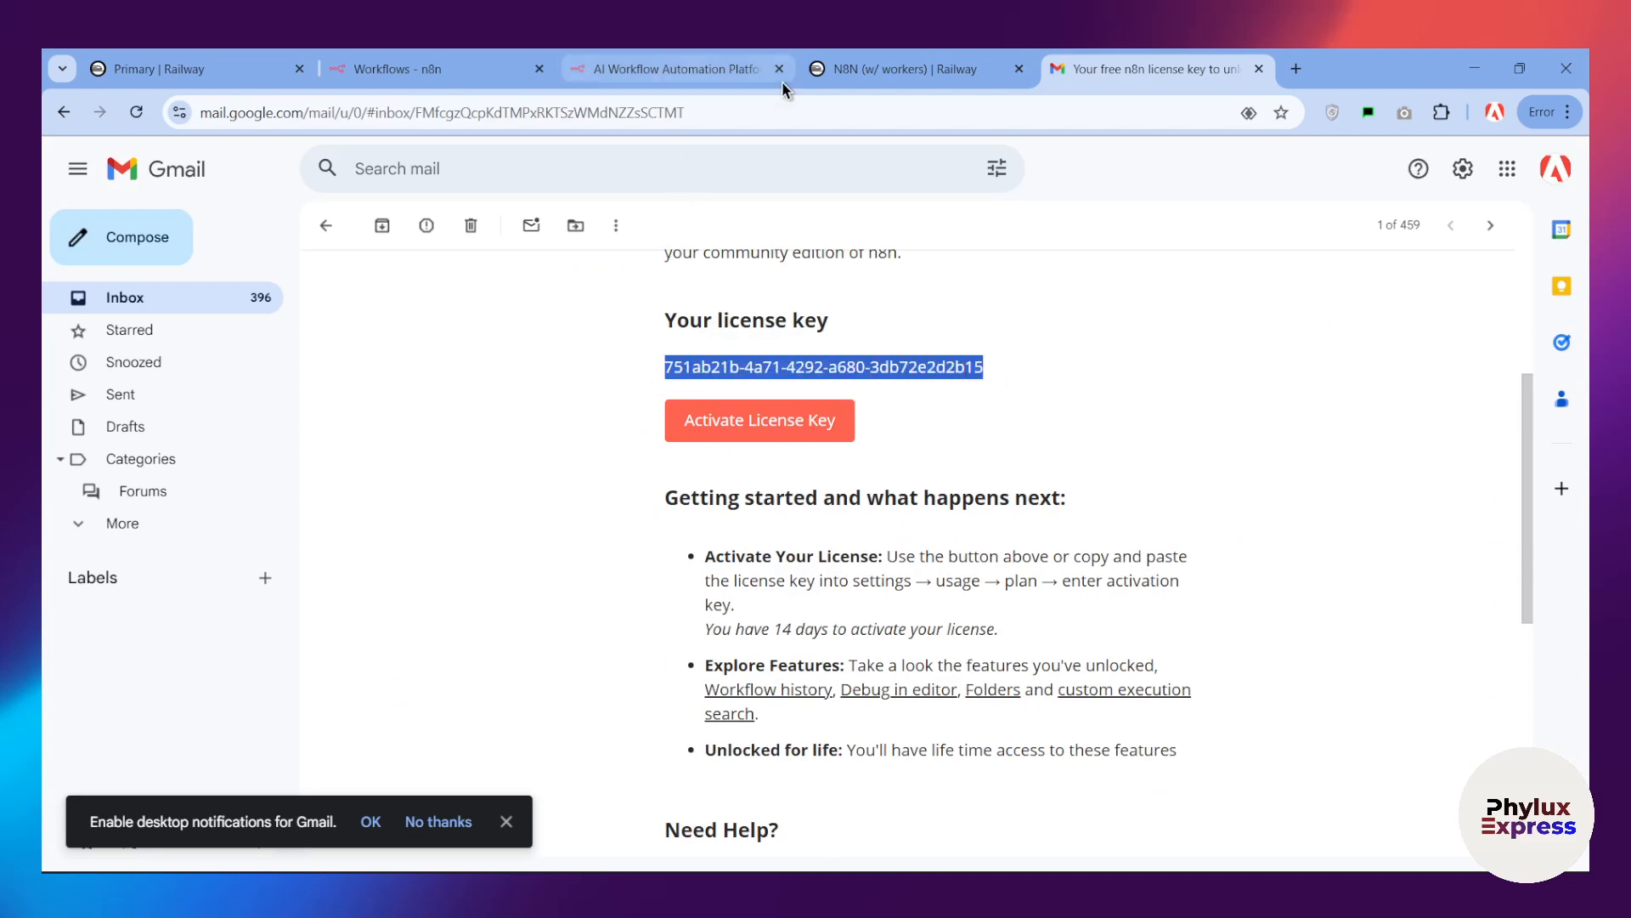
{"action": "left_click", "coordinate": [659, 72]}
Open the n8n settings from the account menu in the workspace tab
{"action": "left_click", "coordinate": [411, 71]}
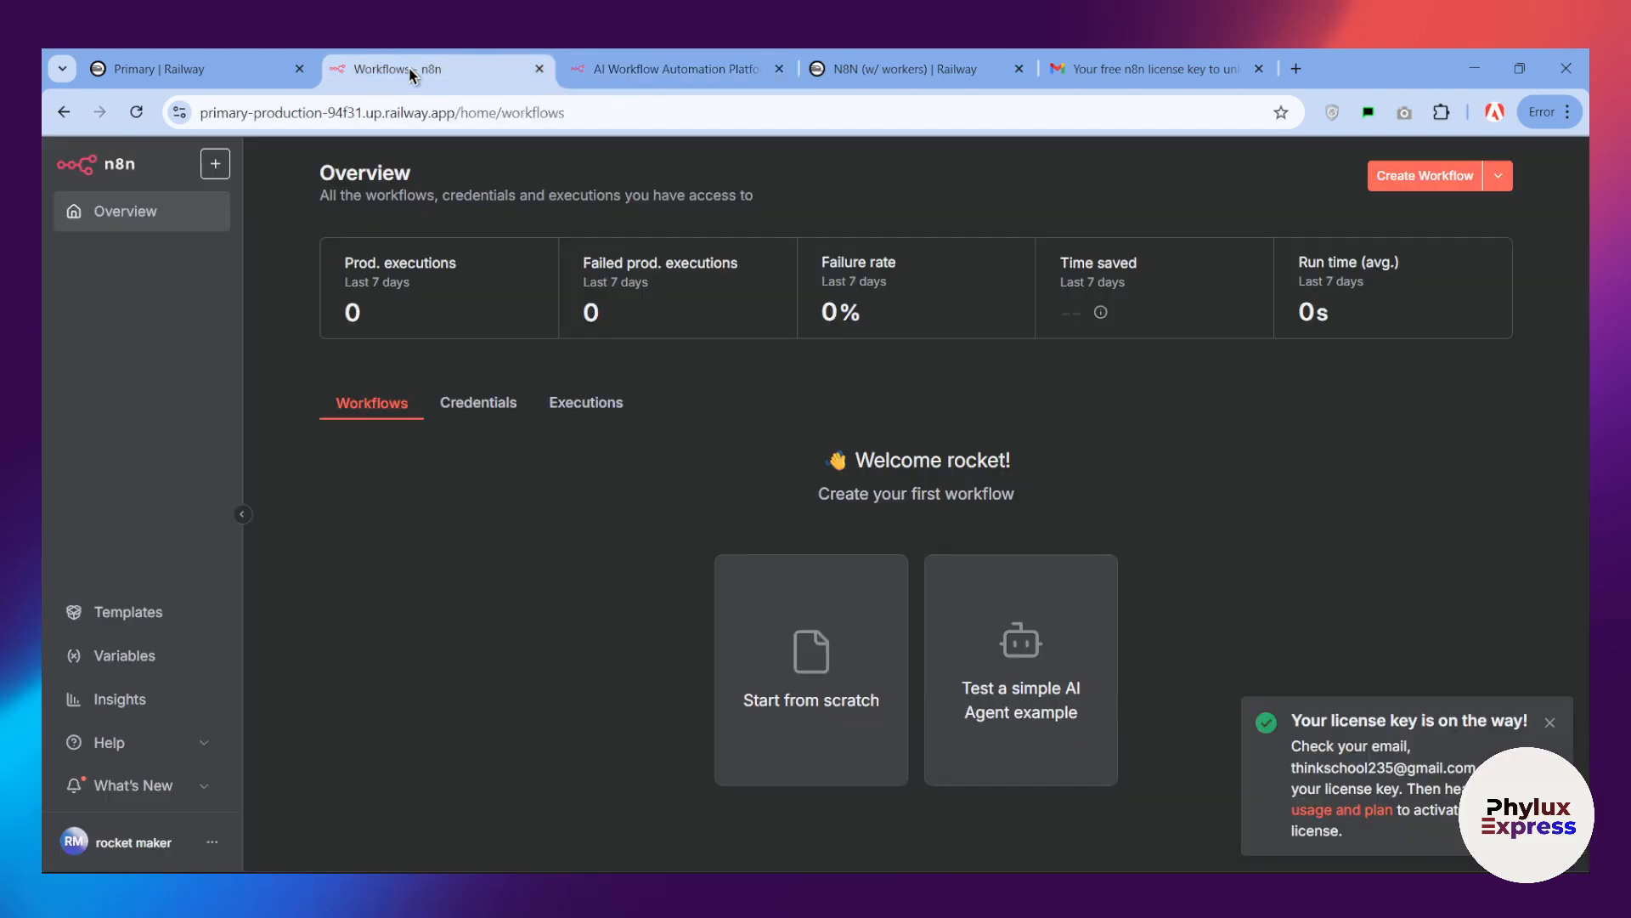
{"action": "left_click", "coordinate": [211, 841]}
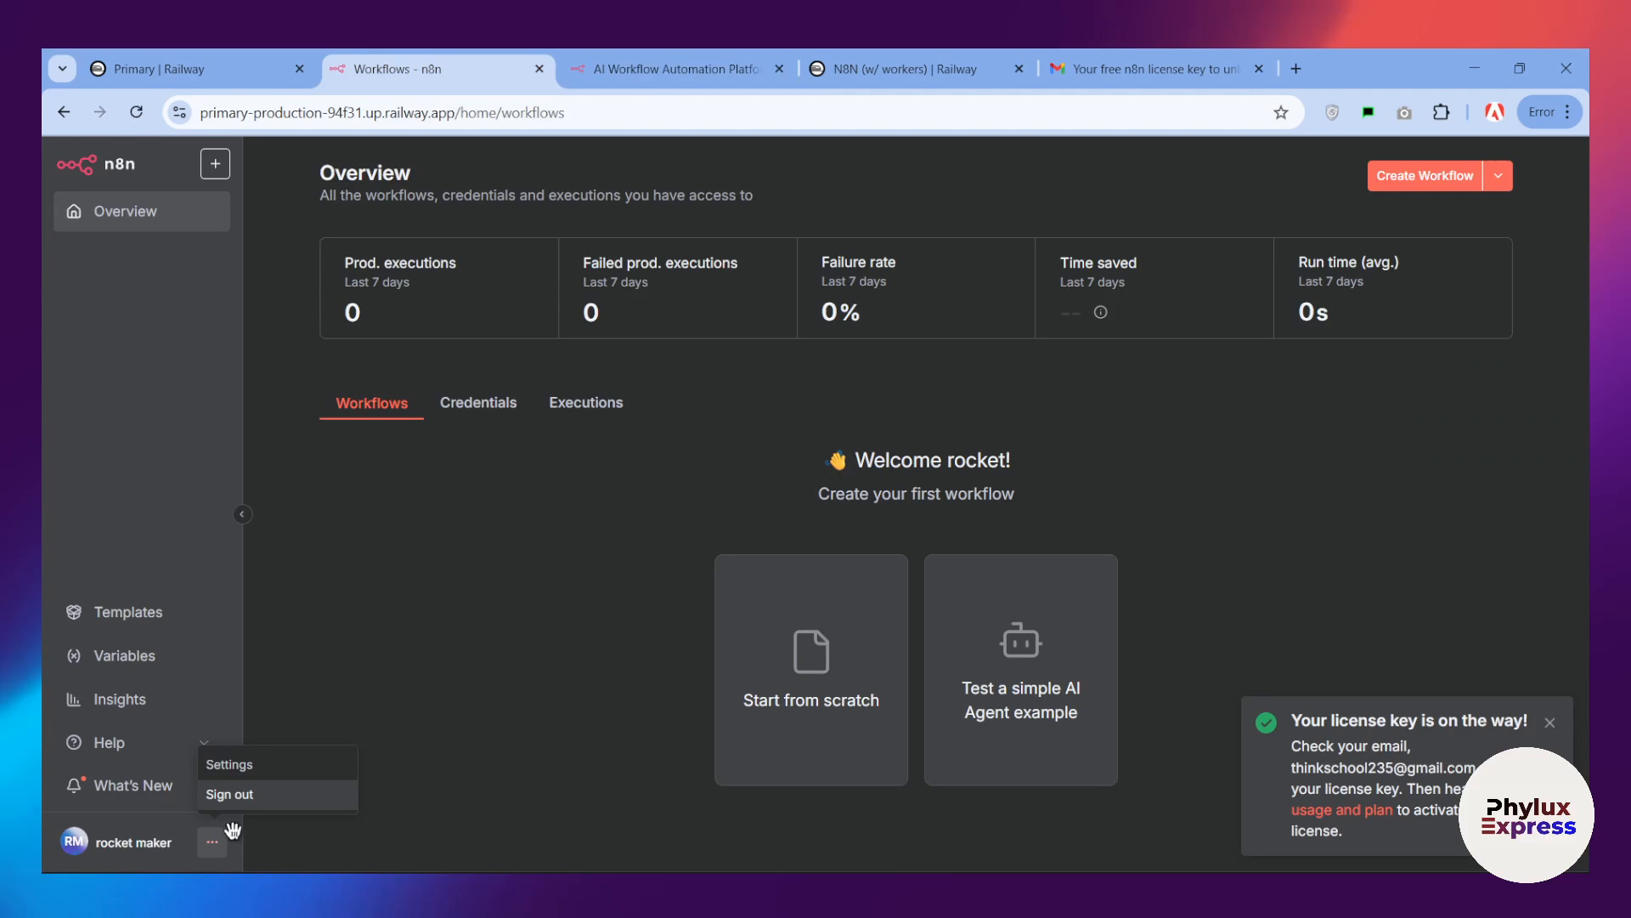
{"action": "left_click", "coordinate": [271, 759]}
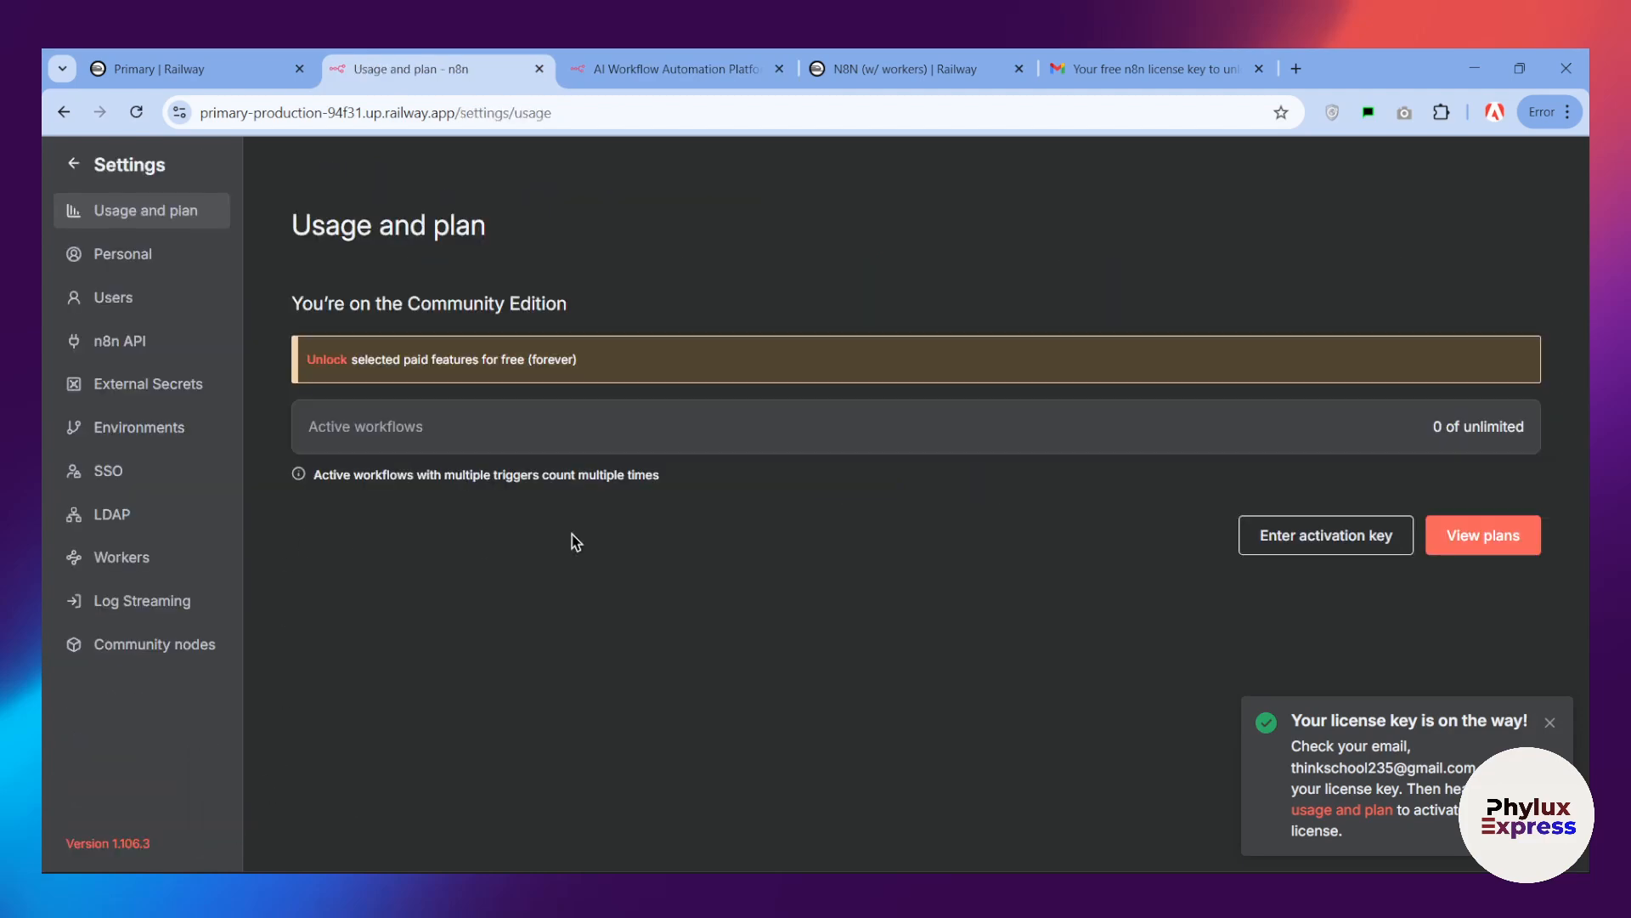
Paste the license key into Enter activation key and activate it
{"action": "left_click", "coordinate": [1348, 548]}
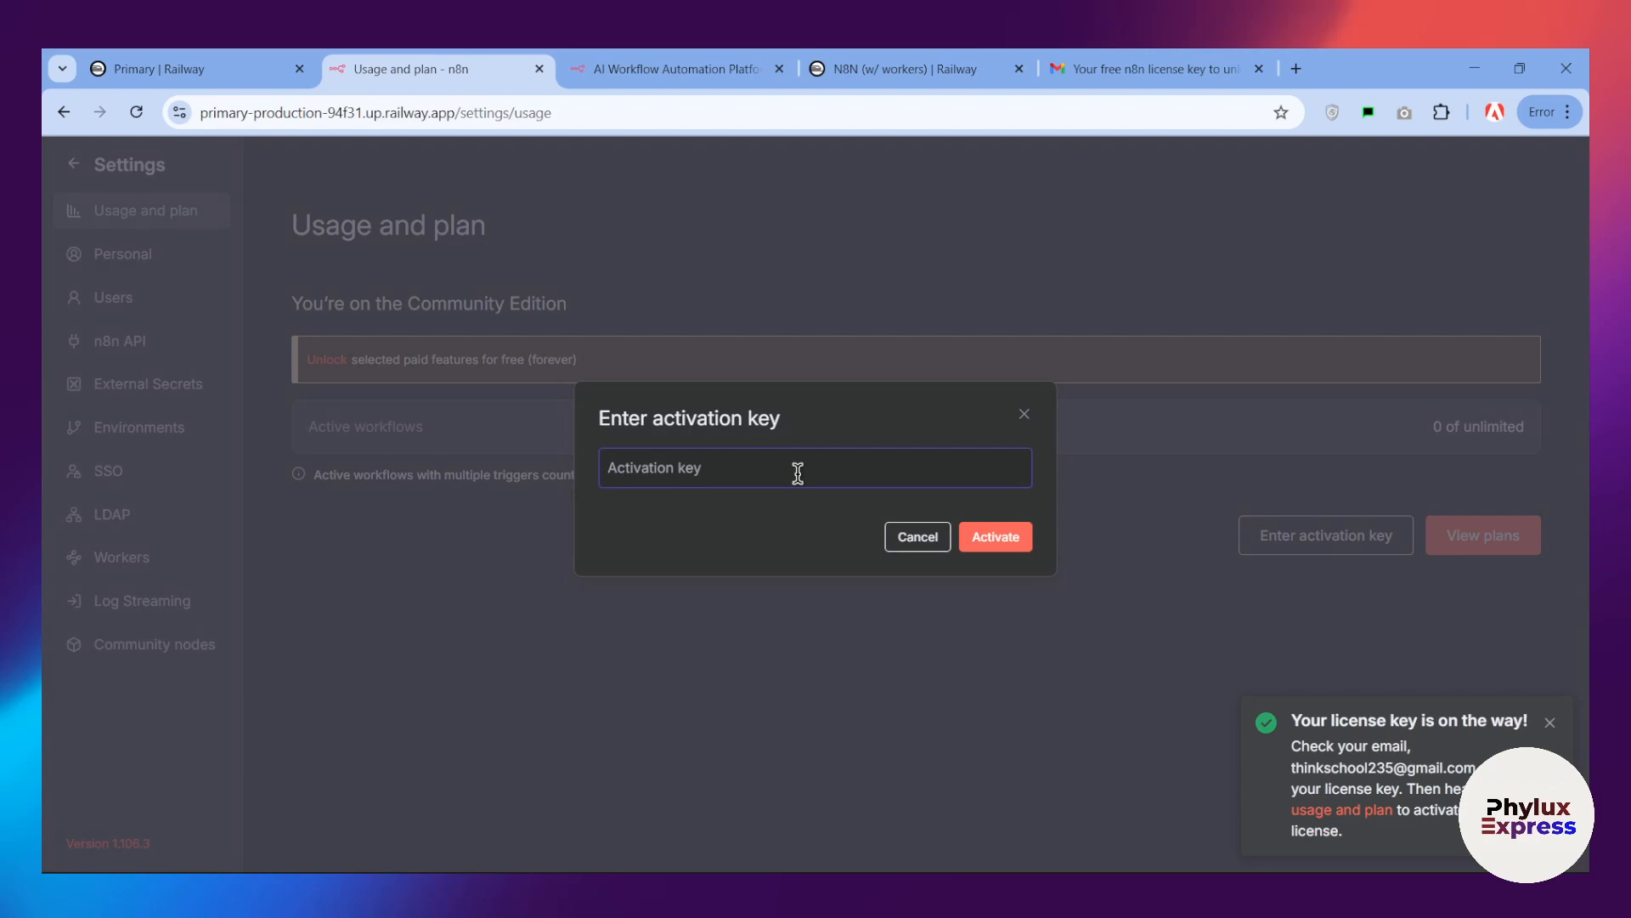
{"action": "key", "text": "ctrl+v"}
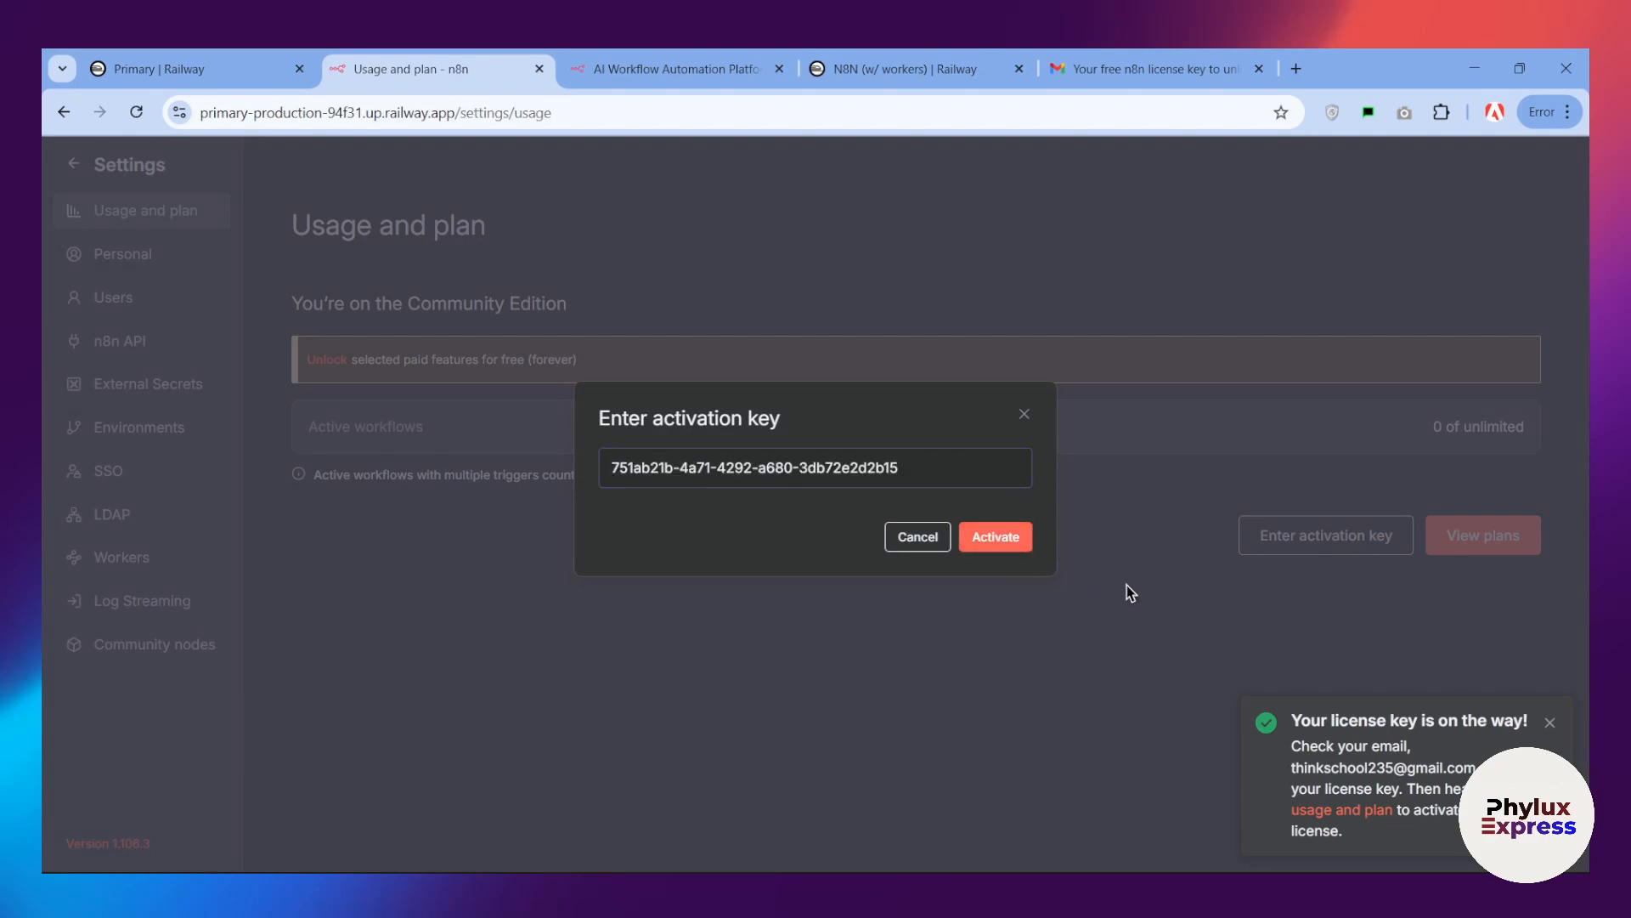
{"action": "left_click", "coordinate": [1001, 540]}
{"action": "left_click", "coordinate": [996, 544]}
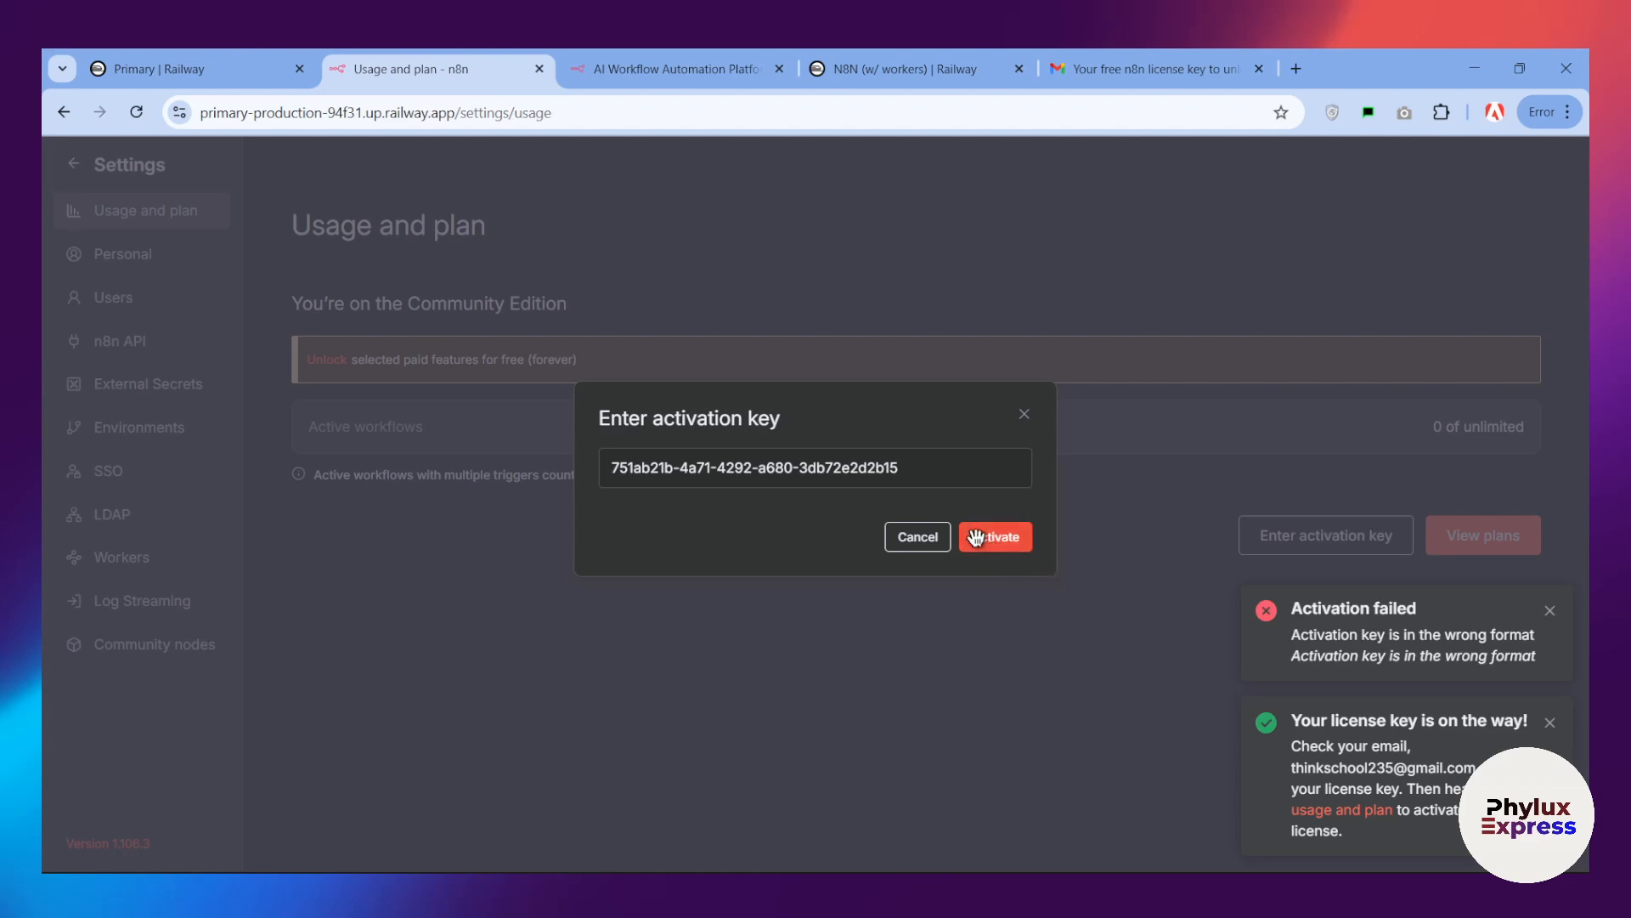
{"action": "left_click", "coordinate": [1023, 417]}
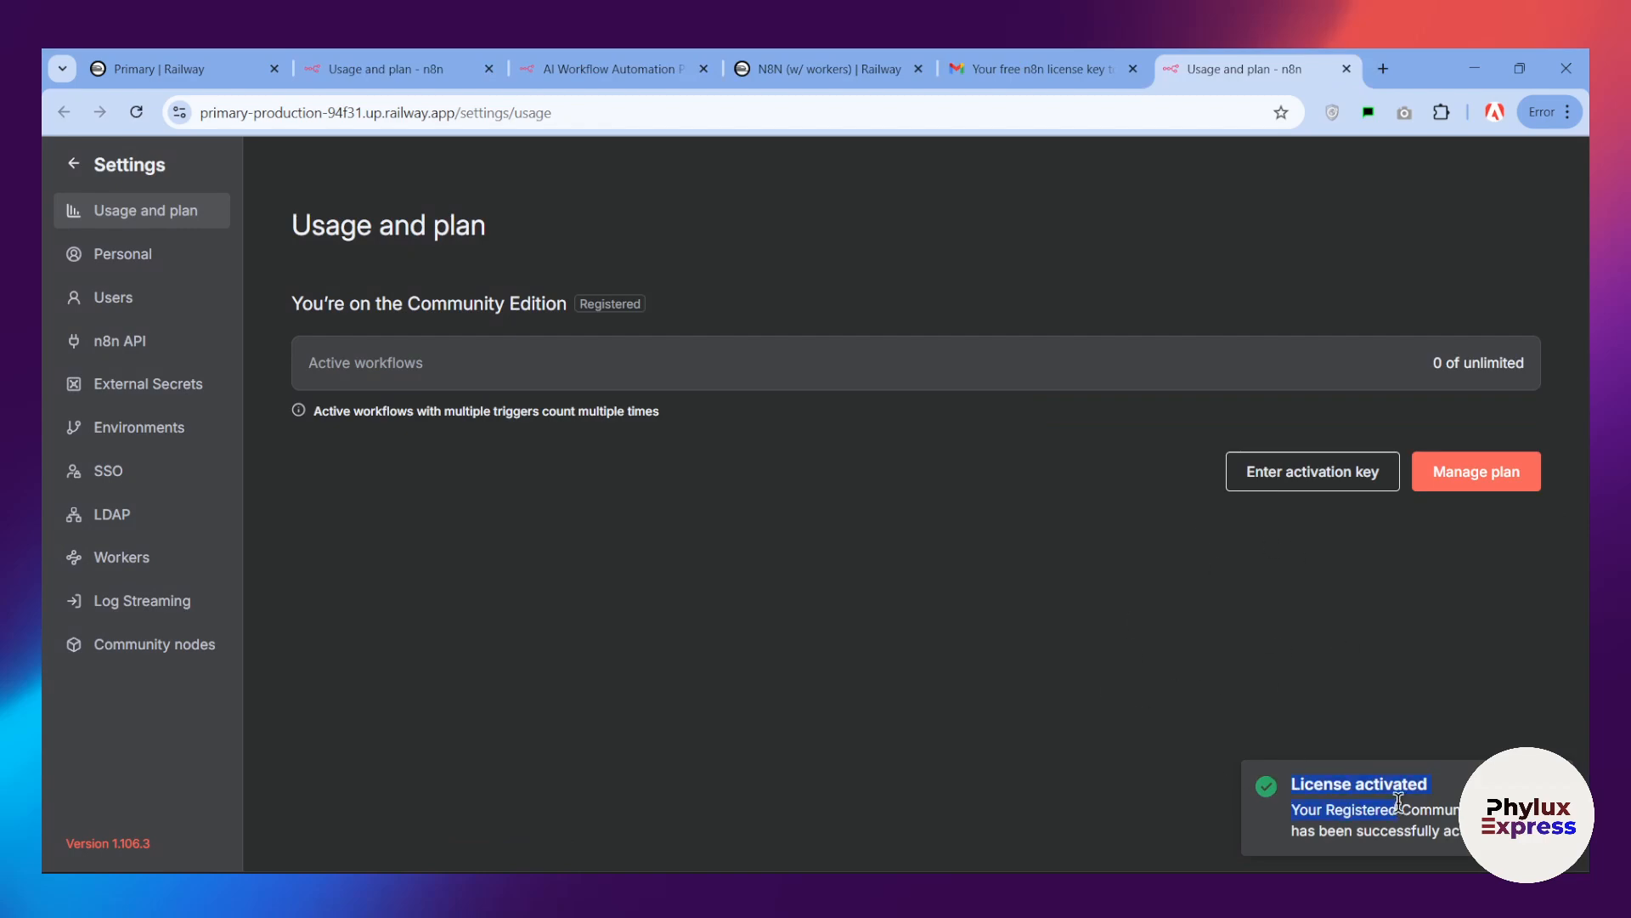
{"action": "left_click", "coordinate": [999, 81]}
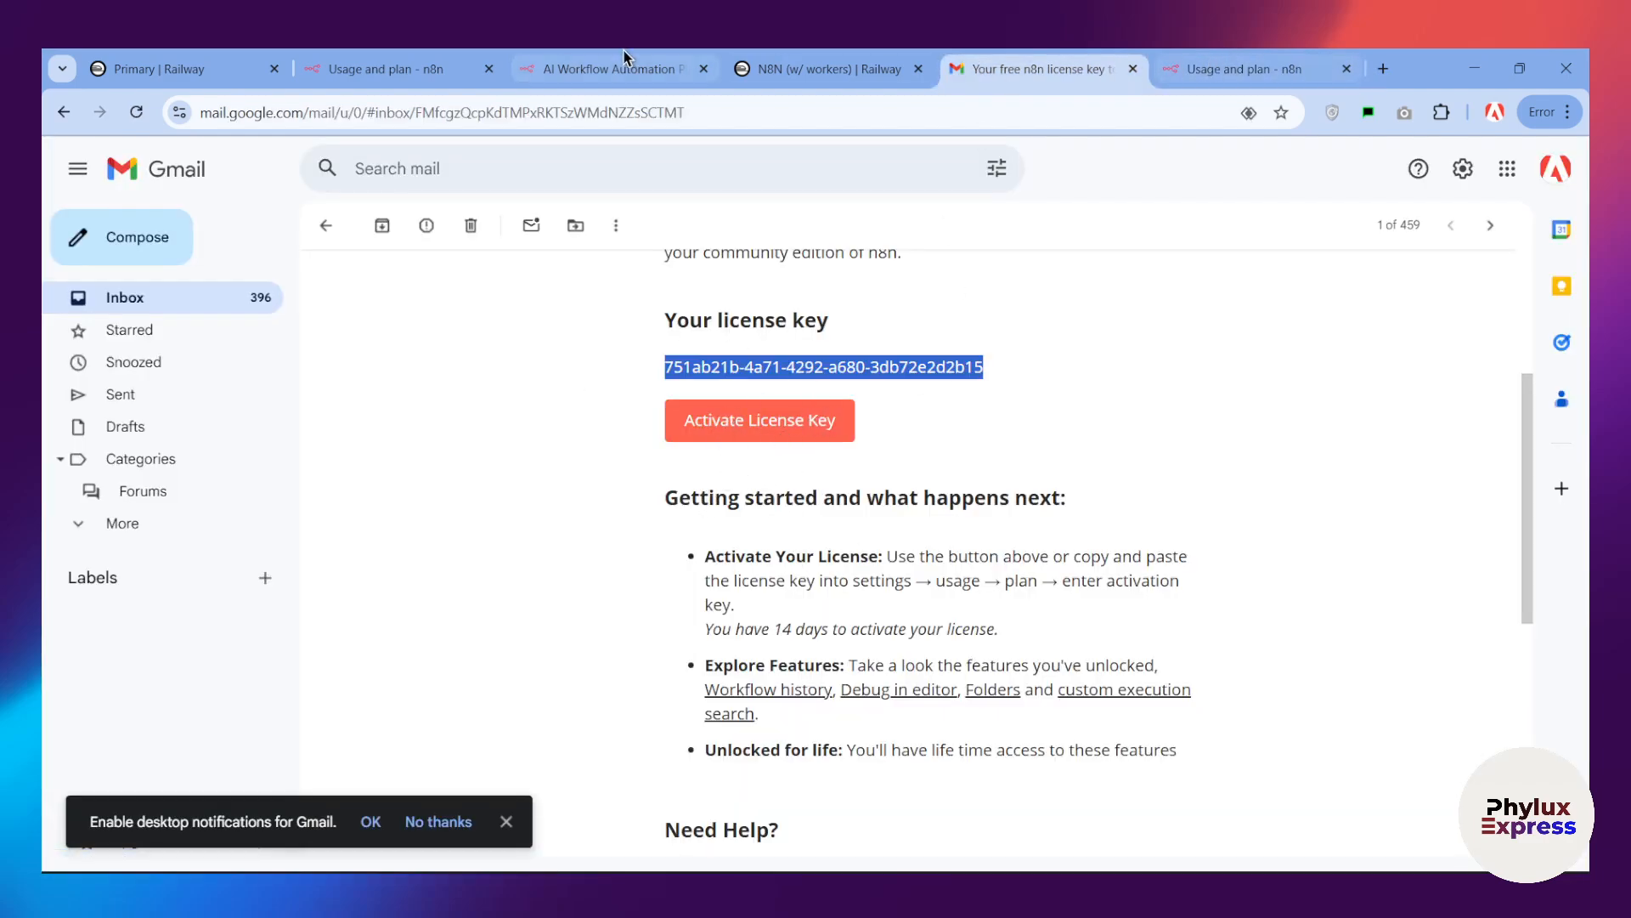
Leave the plan settings for the n8n Overview and select the instance URL
{"action": "left_click", "coordinate": [606, 64]}
{"action": "left_click", "coordinate": [467, 68]}
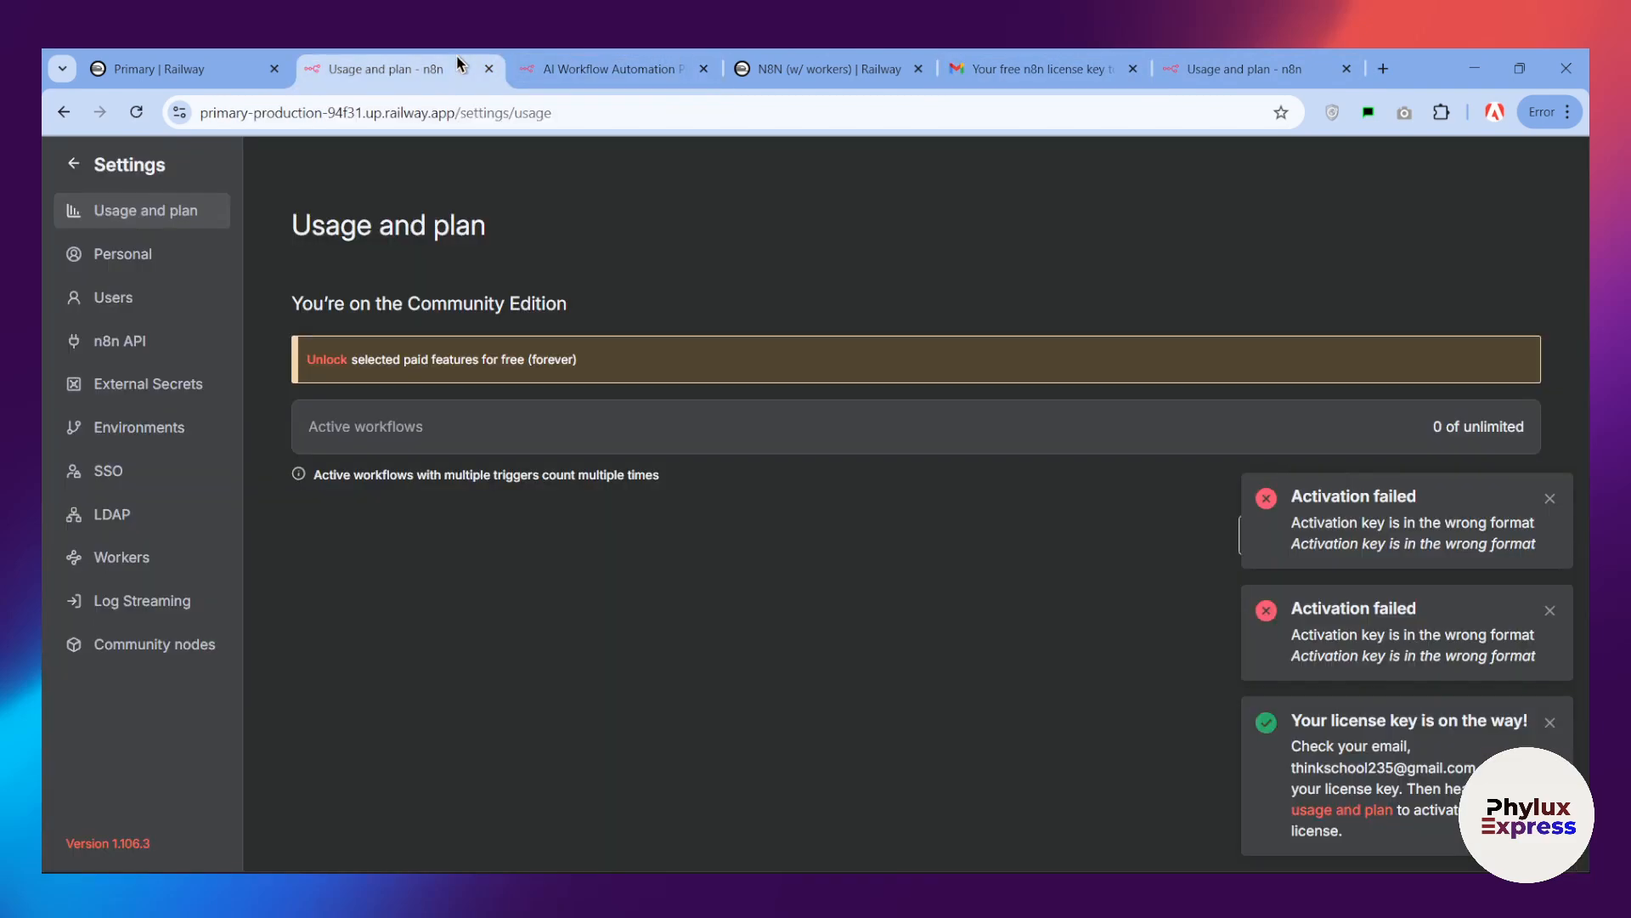
{"action": "left_click", "coordinate": [68, 165]}
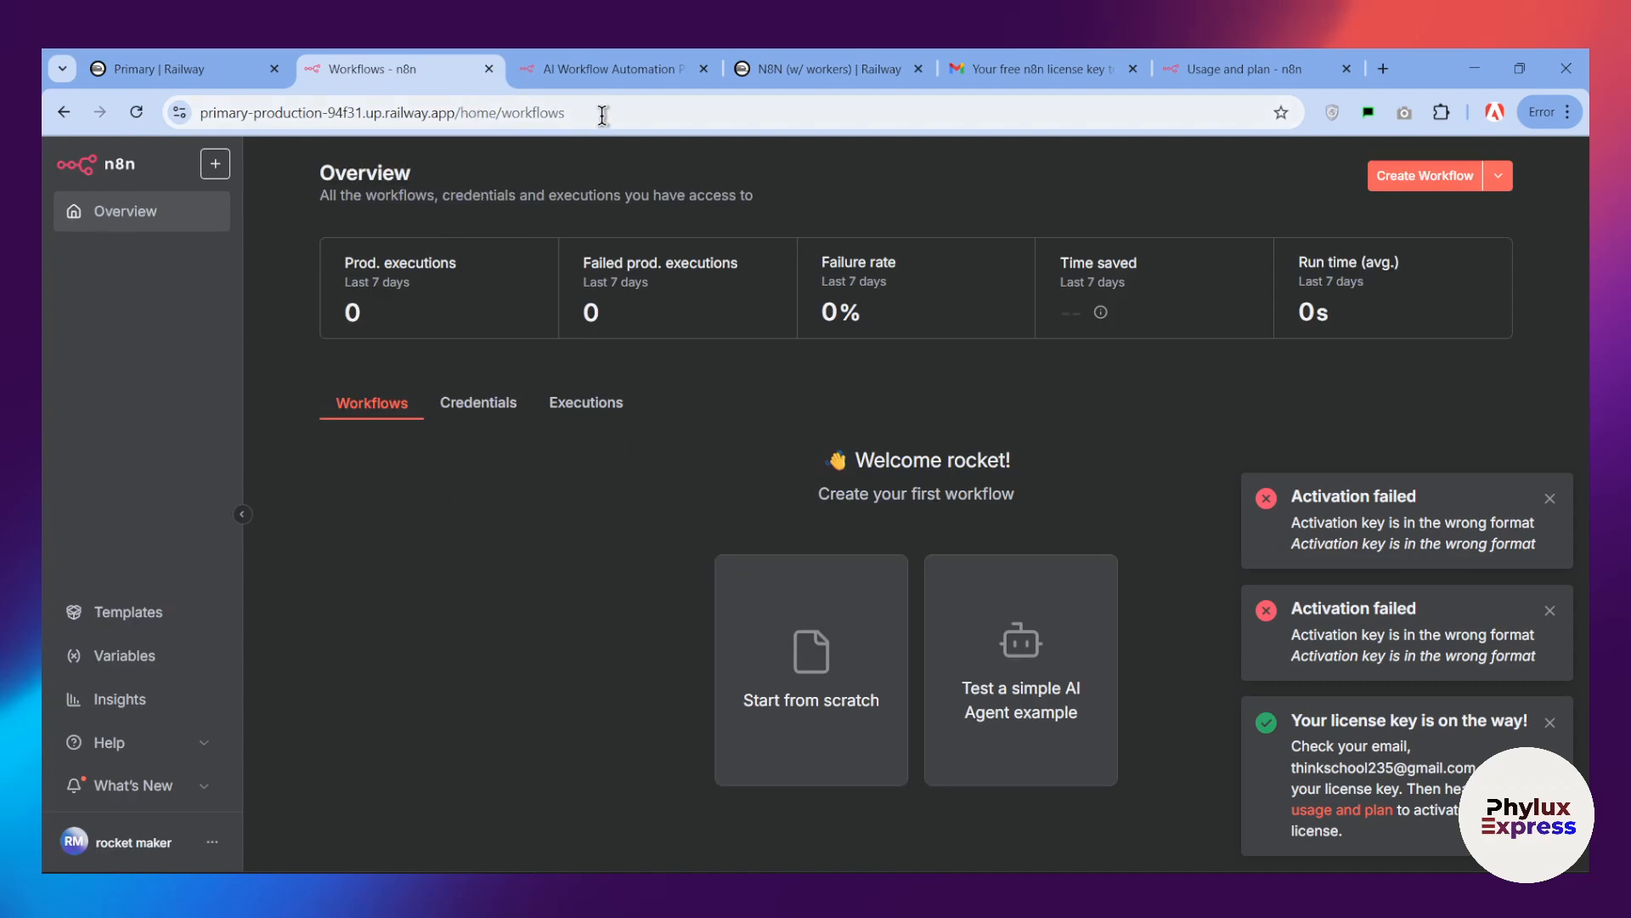
{"action": "left_click_drag", "start_coordinate": [597, 111], "coordinate": [525, 113]}
{"action": "left_click_drag", "start_coordinate": [308, 104], "coordinate": [78, 106]}
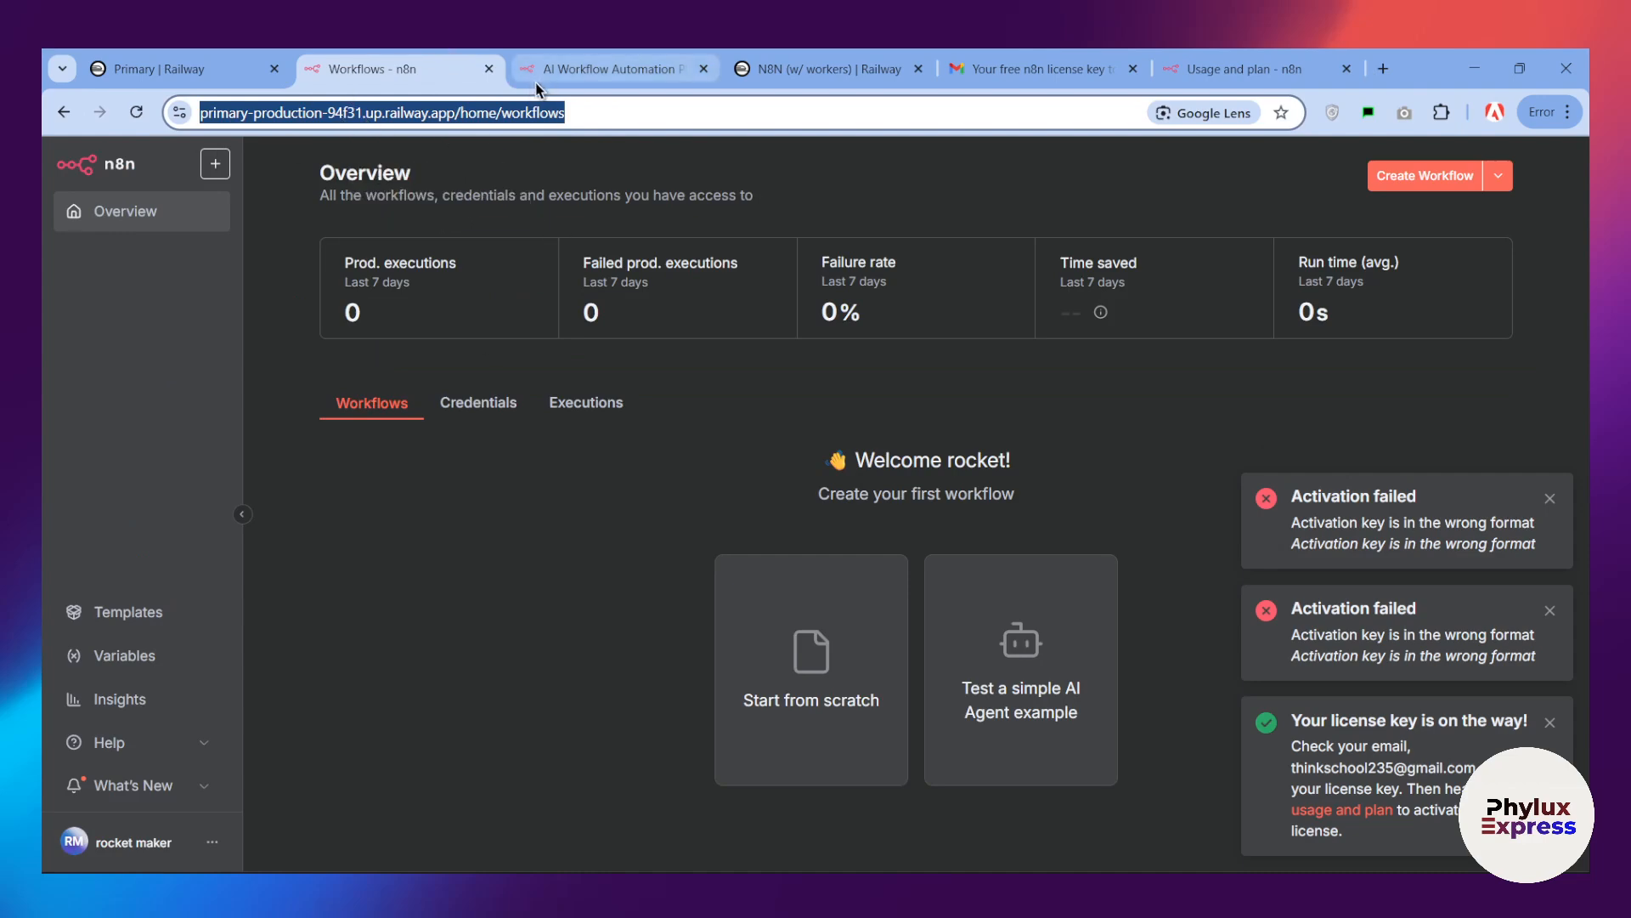
{"action": "left_click", "coordinate": [508, 527]}
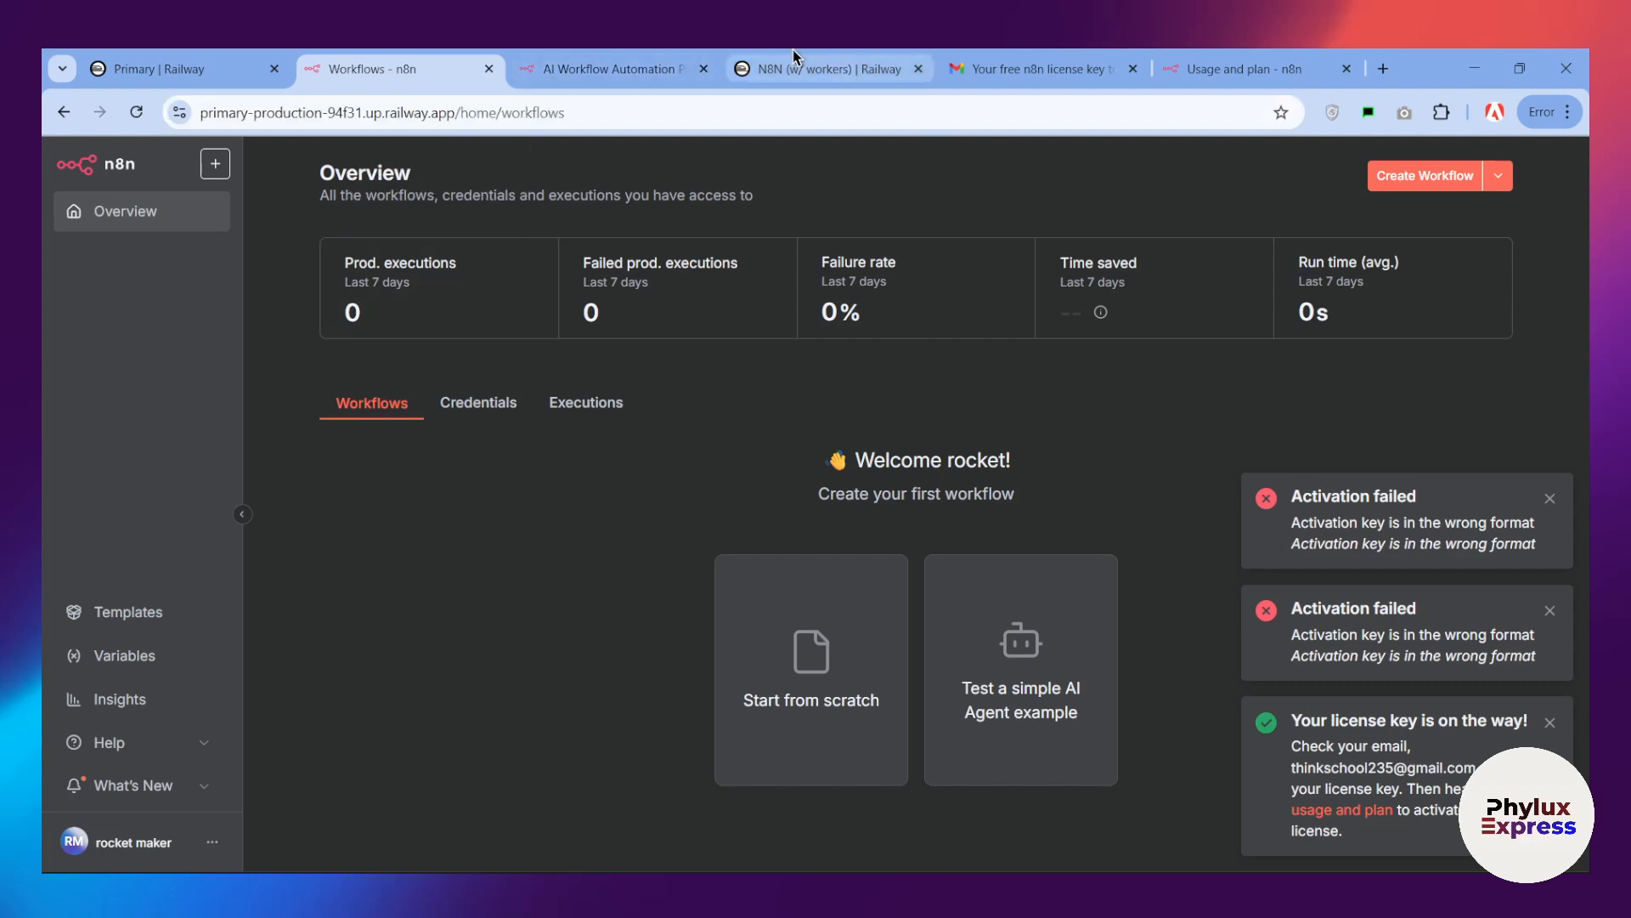
{"action": "left_click", "coordinate": [803, 68]}
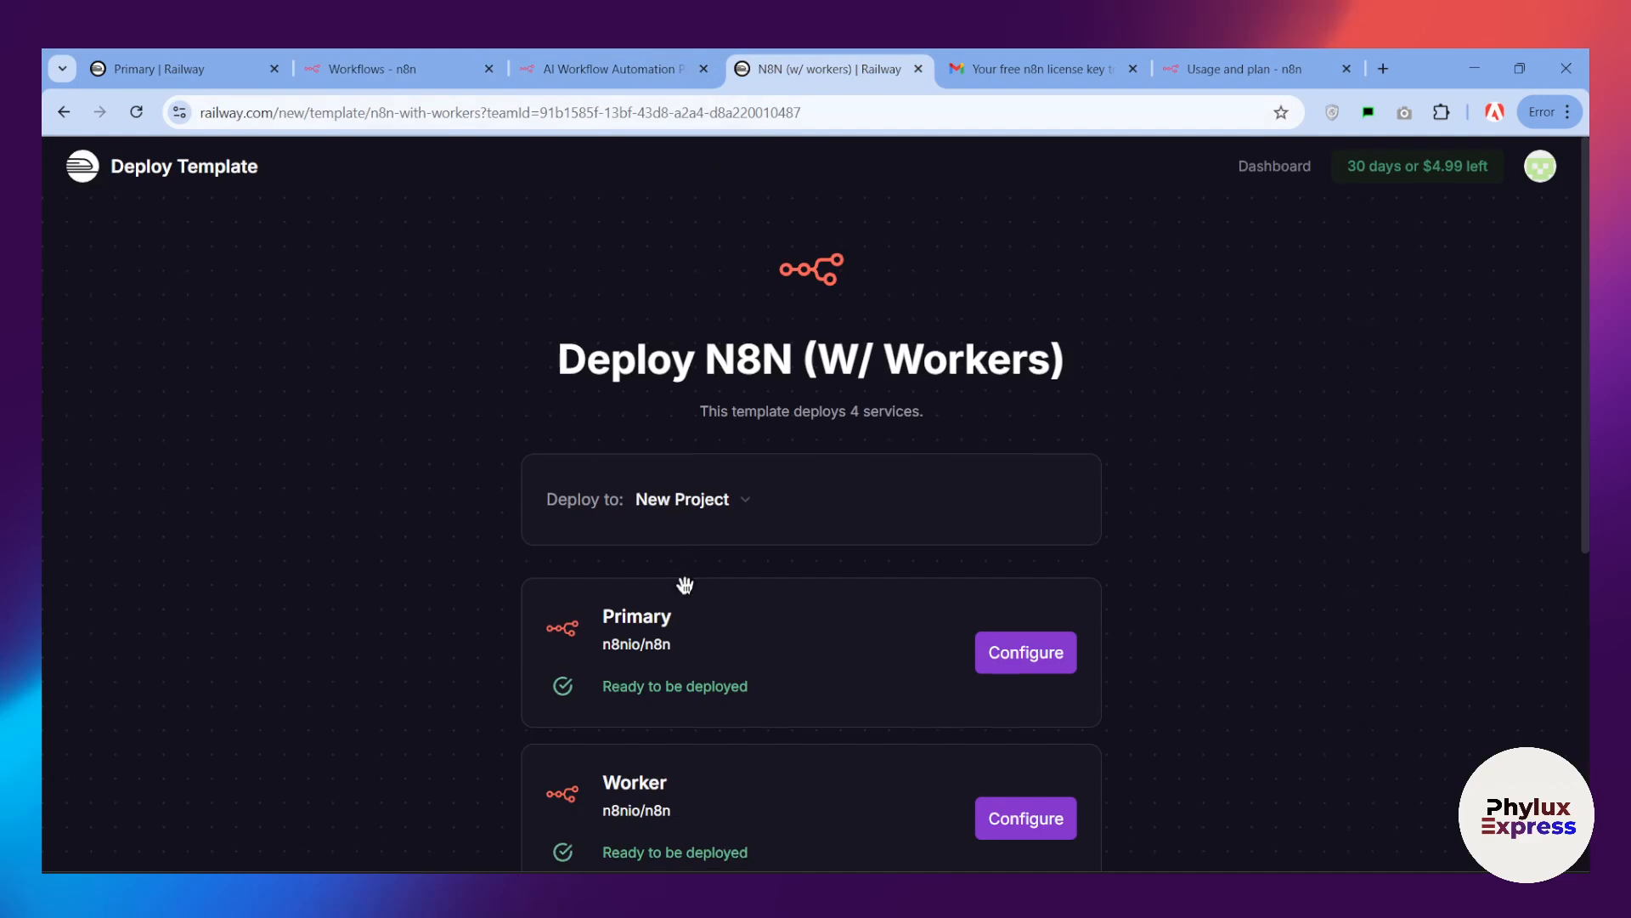
Configure the Primary card to view its active, successful n8nio/n8n deployment
{"action": "scroll", "coordinate": [685, 583], "scroll_direction": "down", "scroll_amount": 3}
{"action": "scroll", "coordinate": [728, 601], "scroll_direction": "up", "scroll_amount": 2}
{"action": "scroll", "coordinate": [739, 640], "scroll_direction": "down", "scroll_amount": 1}
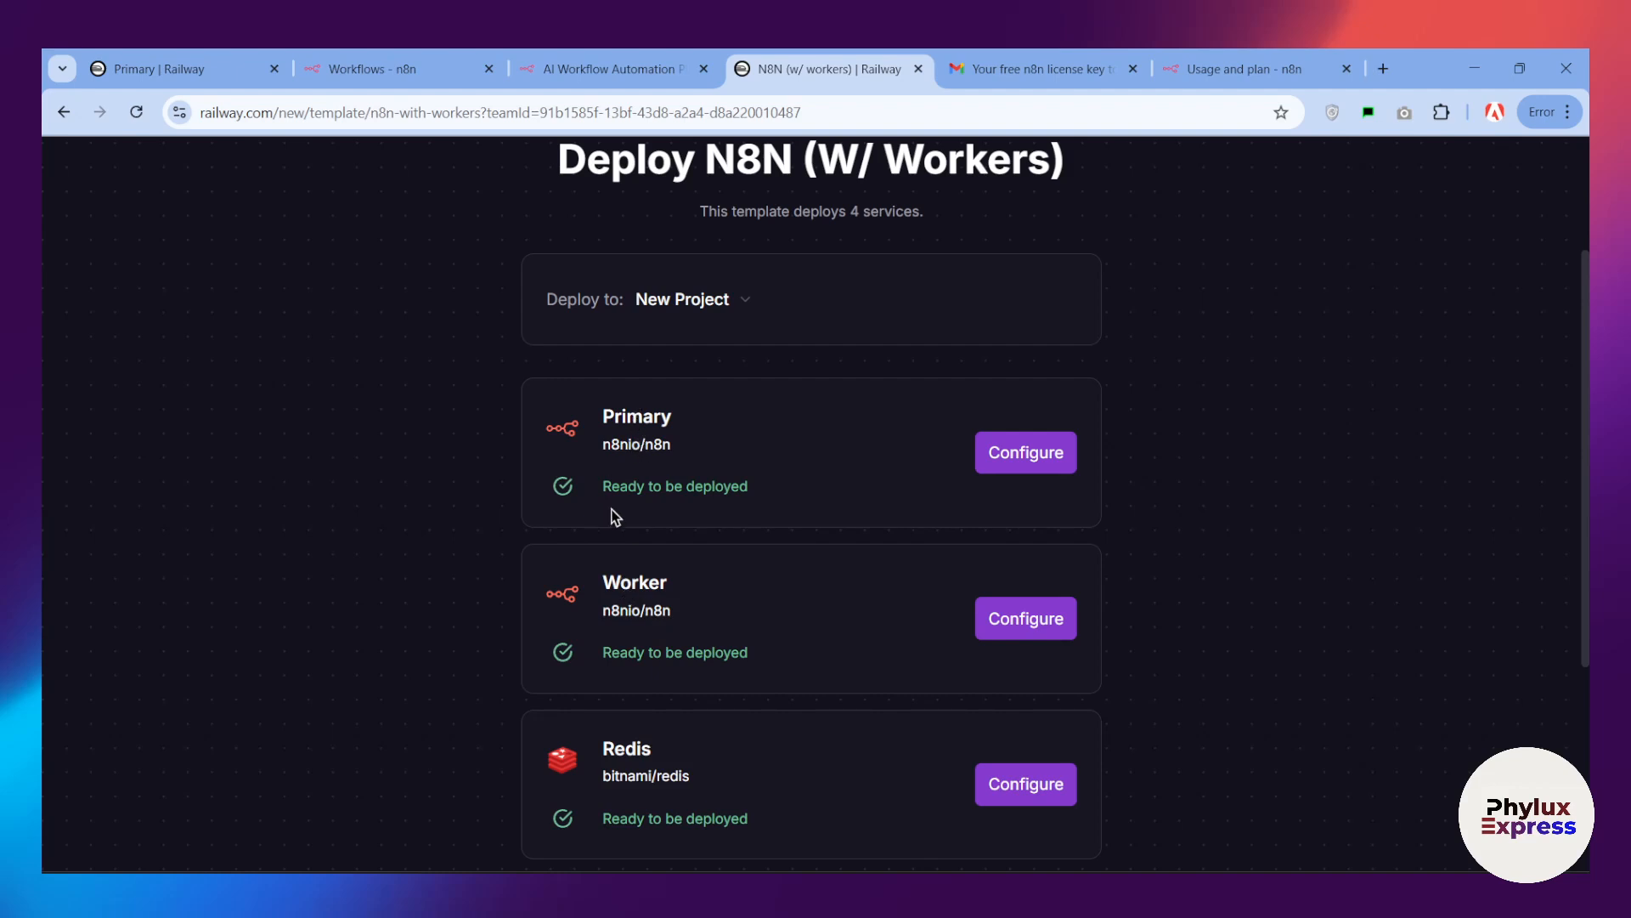
{"action": "left_click", "coordinate": [1022, 463]}
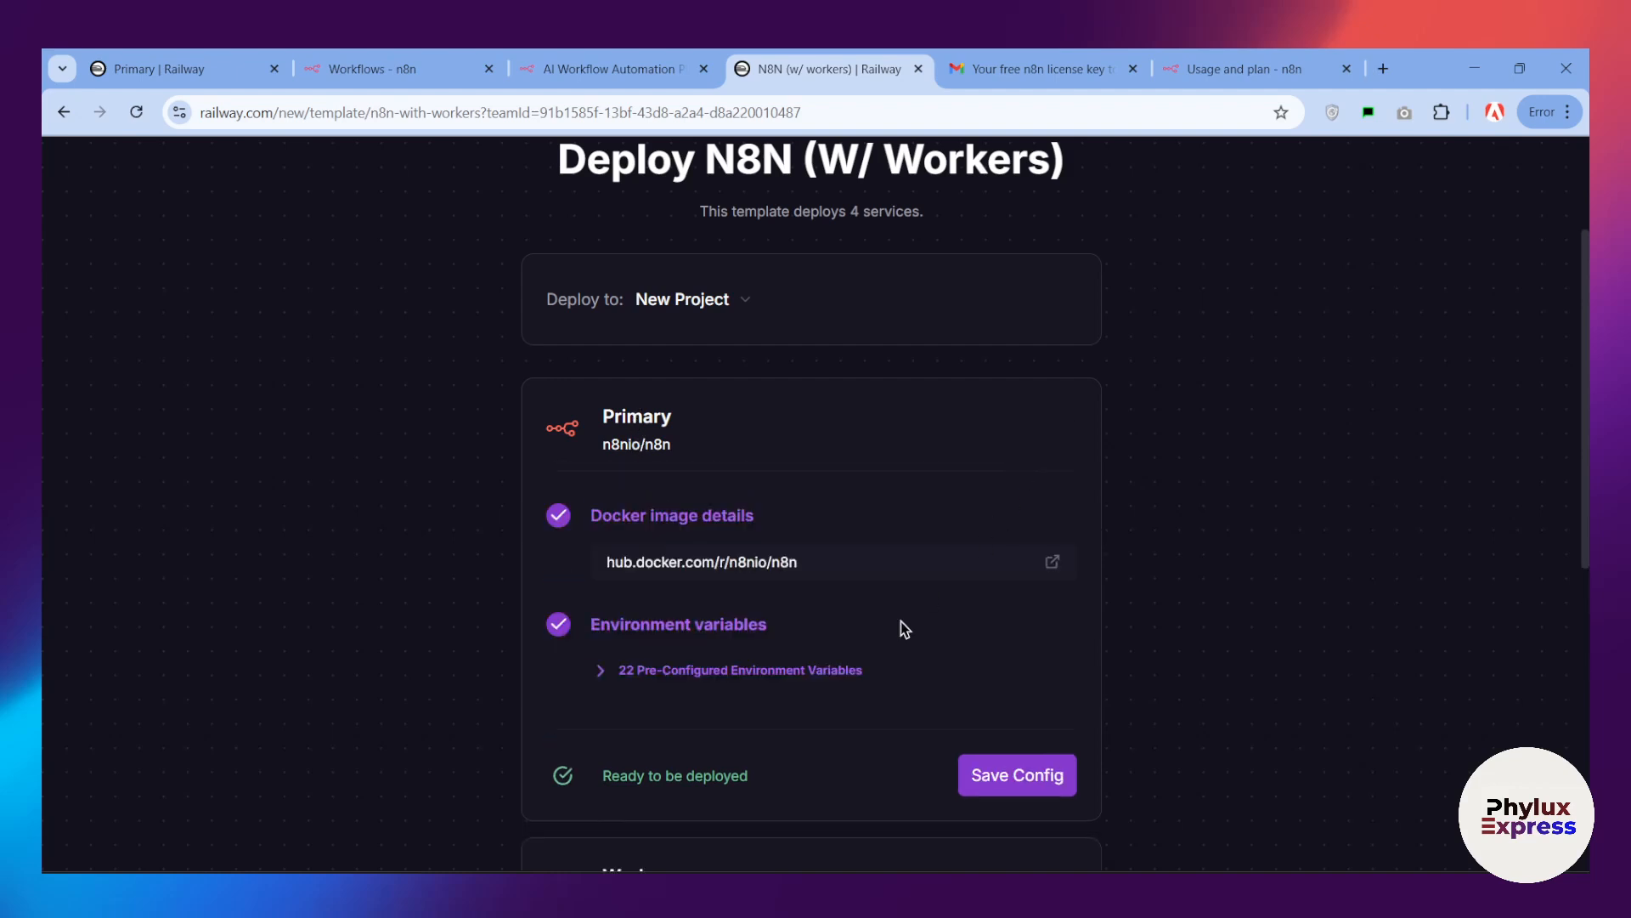
{"action": "left_click", "coordinate": [159, 63]}
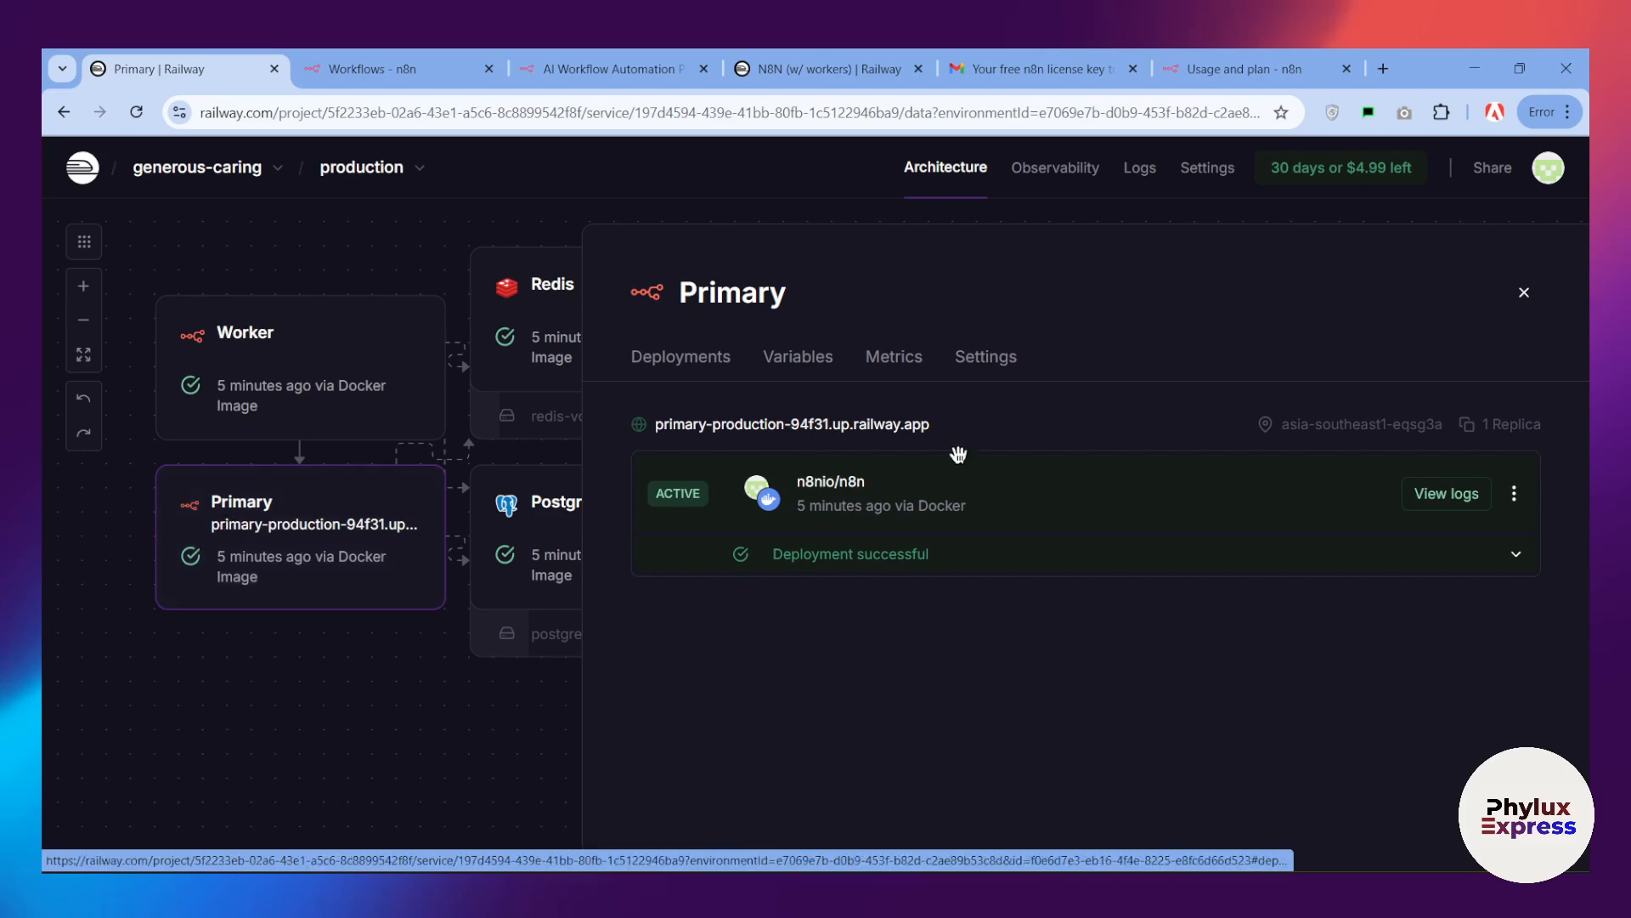
In the Primary service settings, add custom domain makerrocket.site to reveal its CNAME record
{"action": "left_click", "coordinate": [1006, 366]}
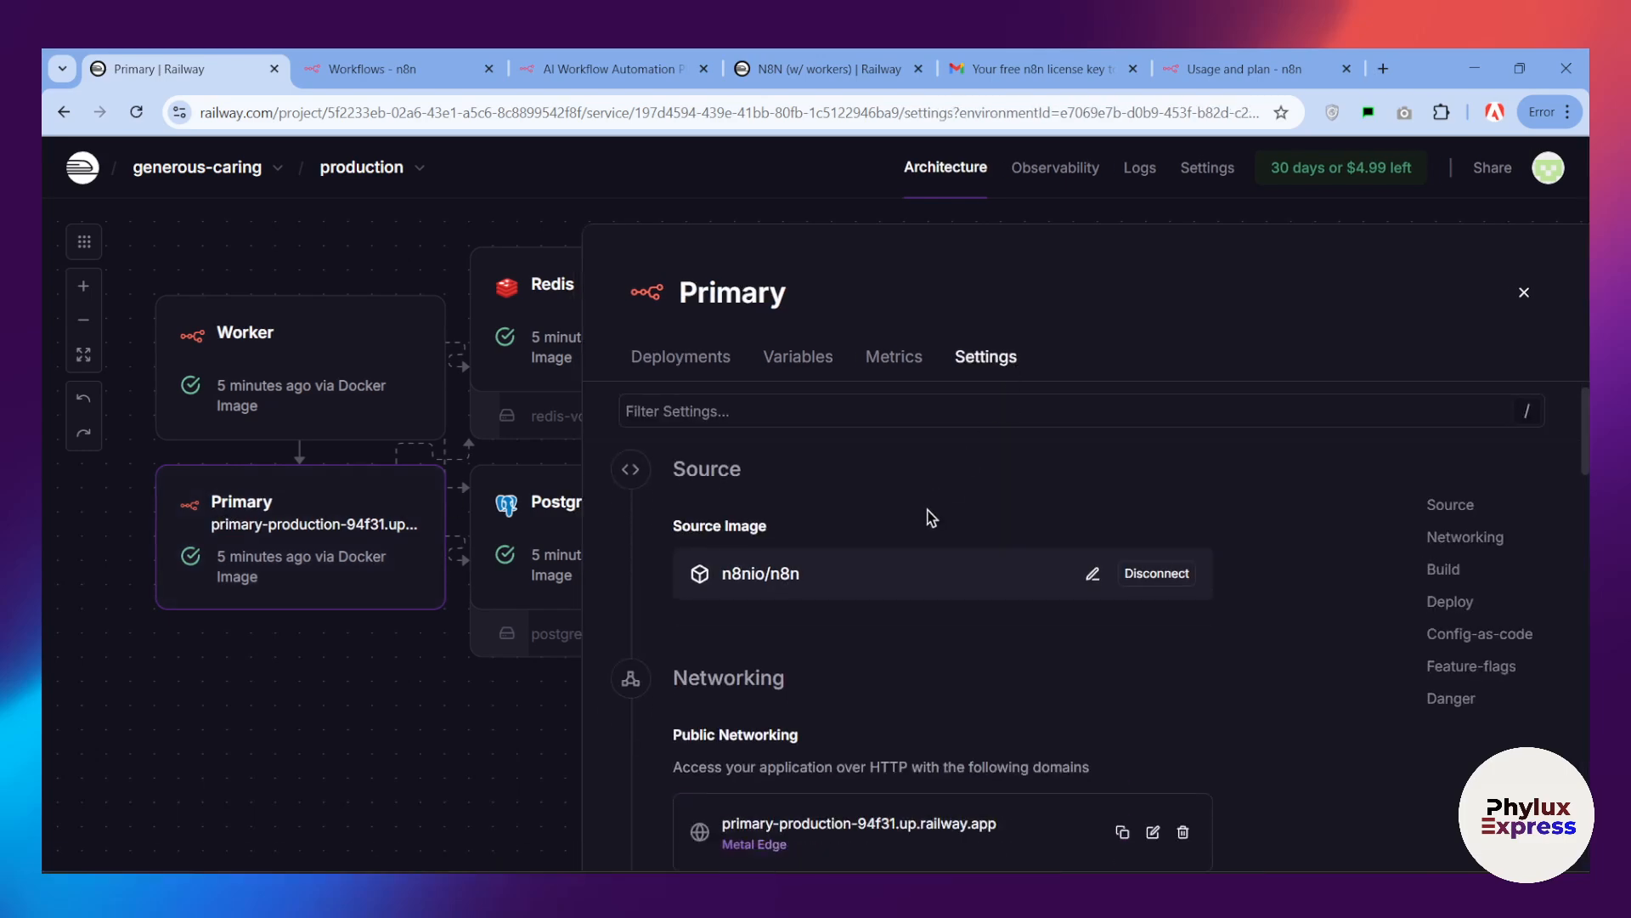
{"action": "scroll", "coordinate": [932, 516], "scroll_direction": "down", "scroll_amount": 3}
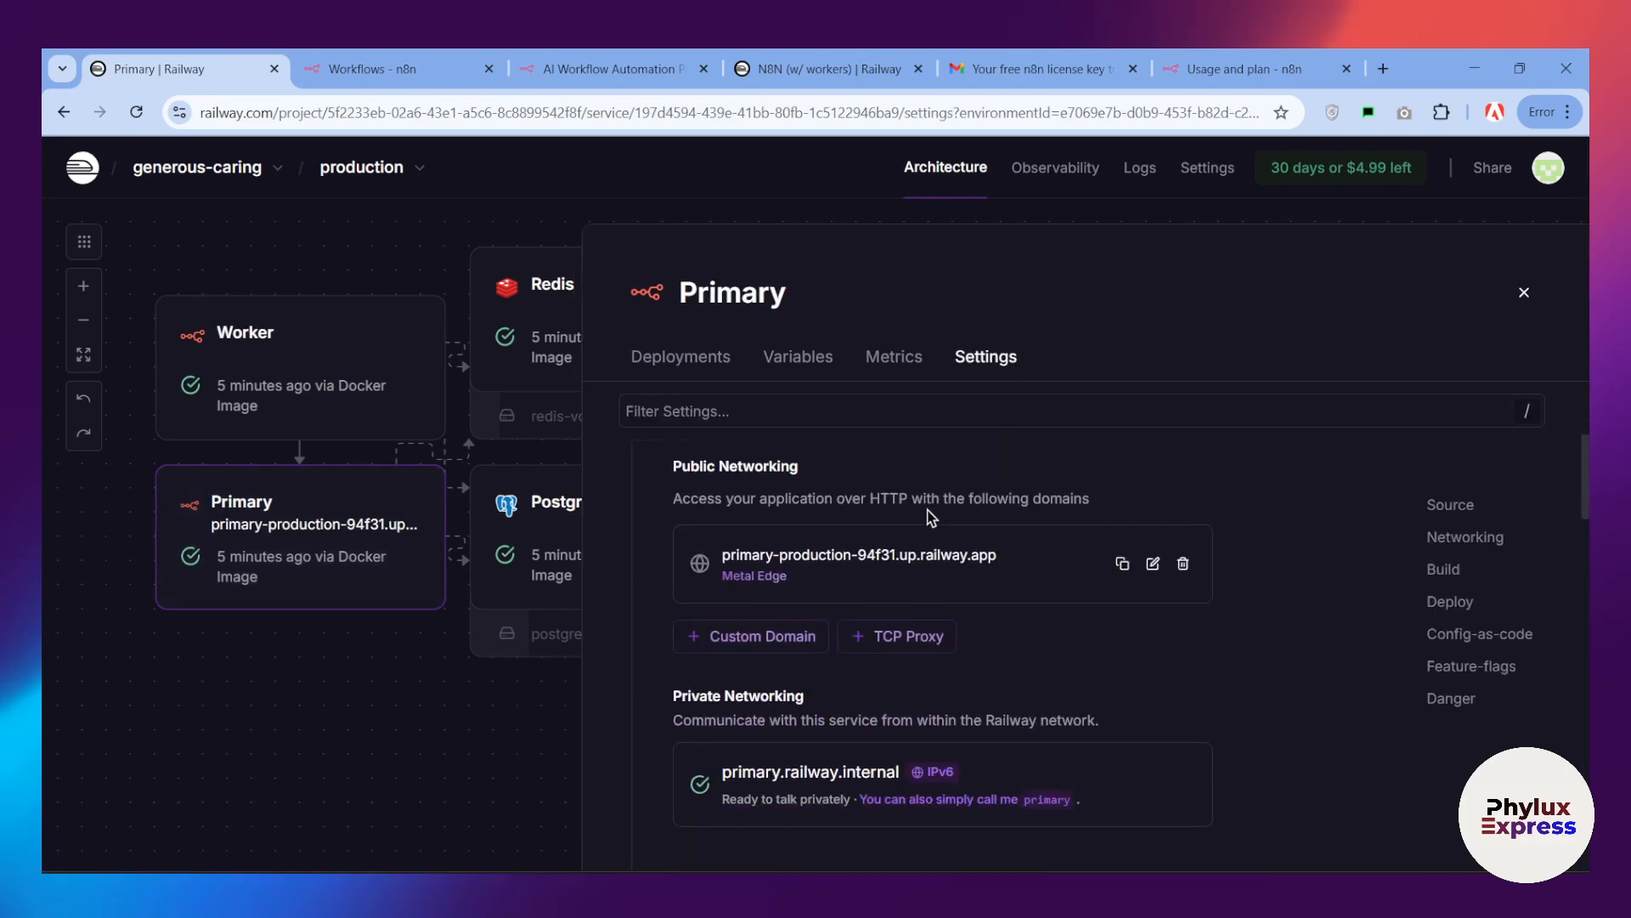
{"action": "left_click", "coordinate": [794, 647]}
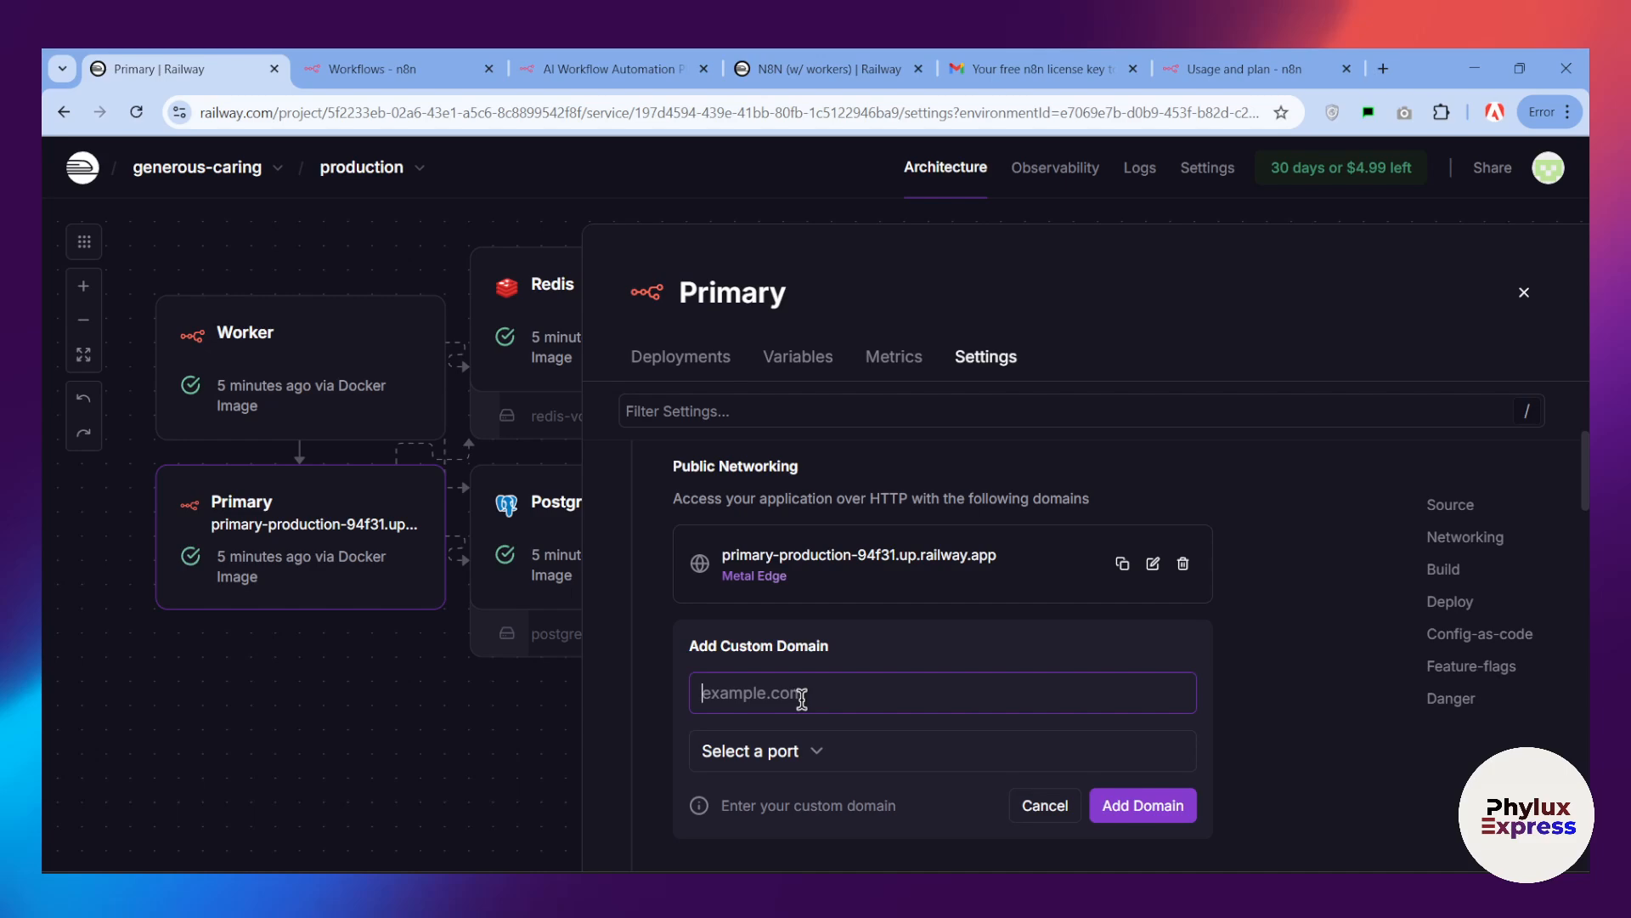
{"action": "type", "text": "m"}
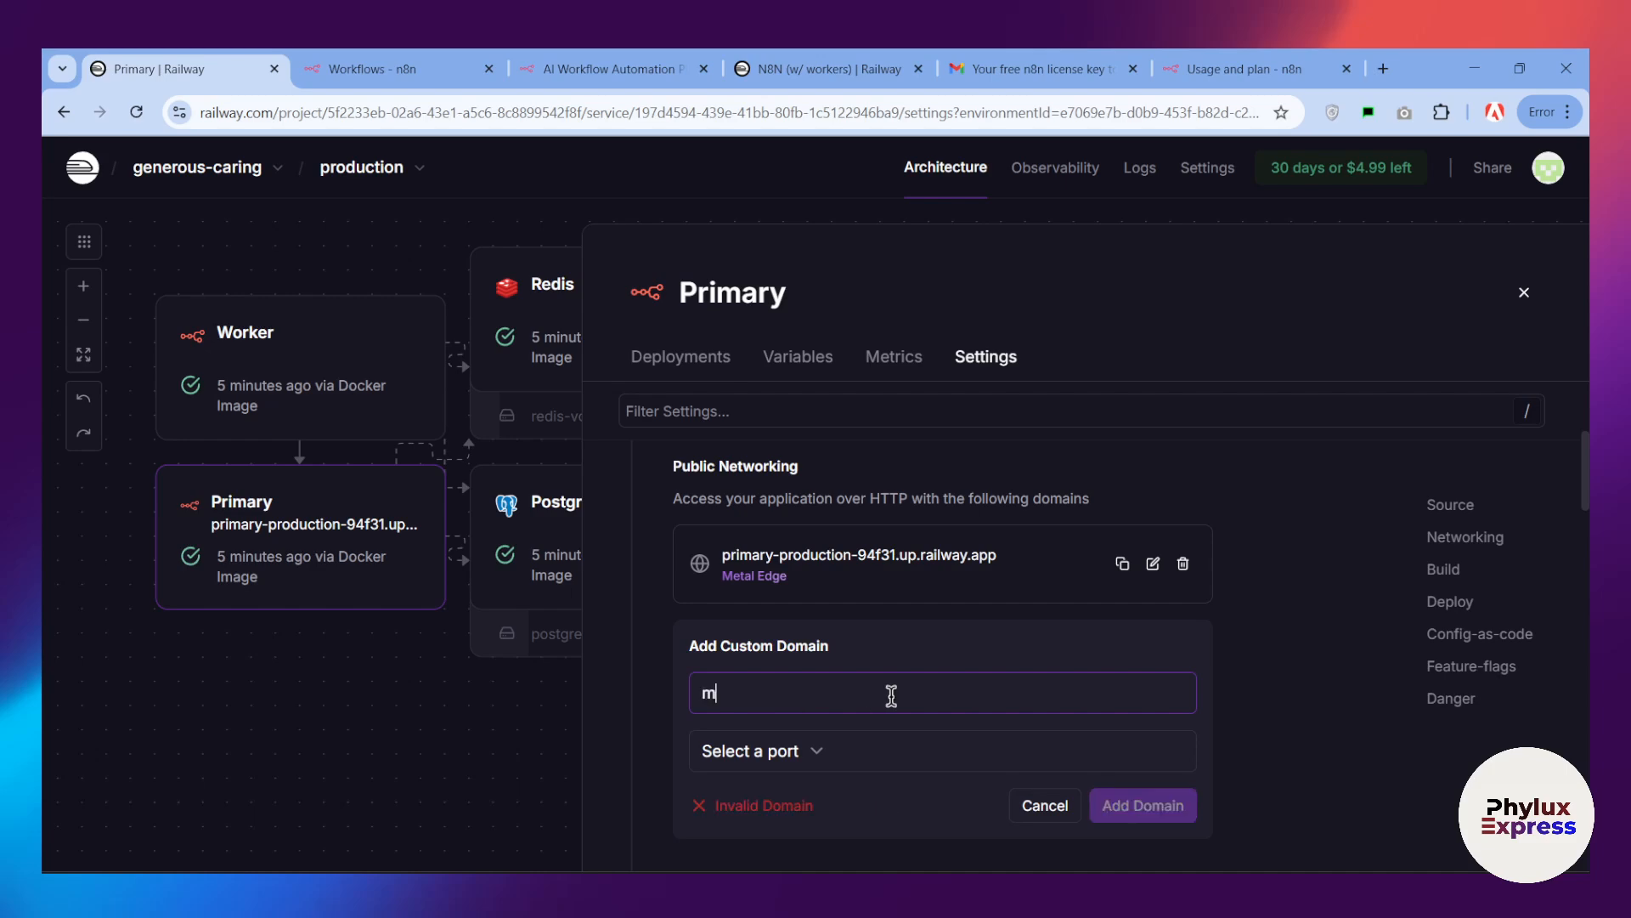
{"action": "type", "text": "akerrocket.site"}
{"action": "scroll", "coordinate": [889, 717], "scroll_direction": "down", "scroll_amount": 2}
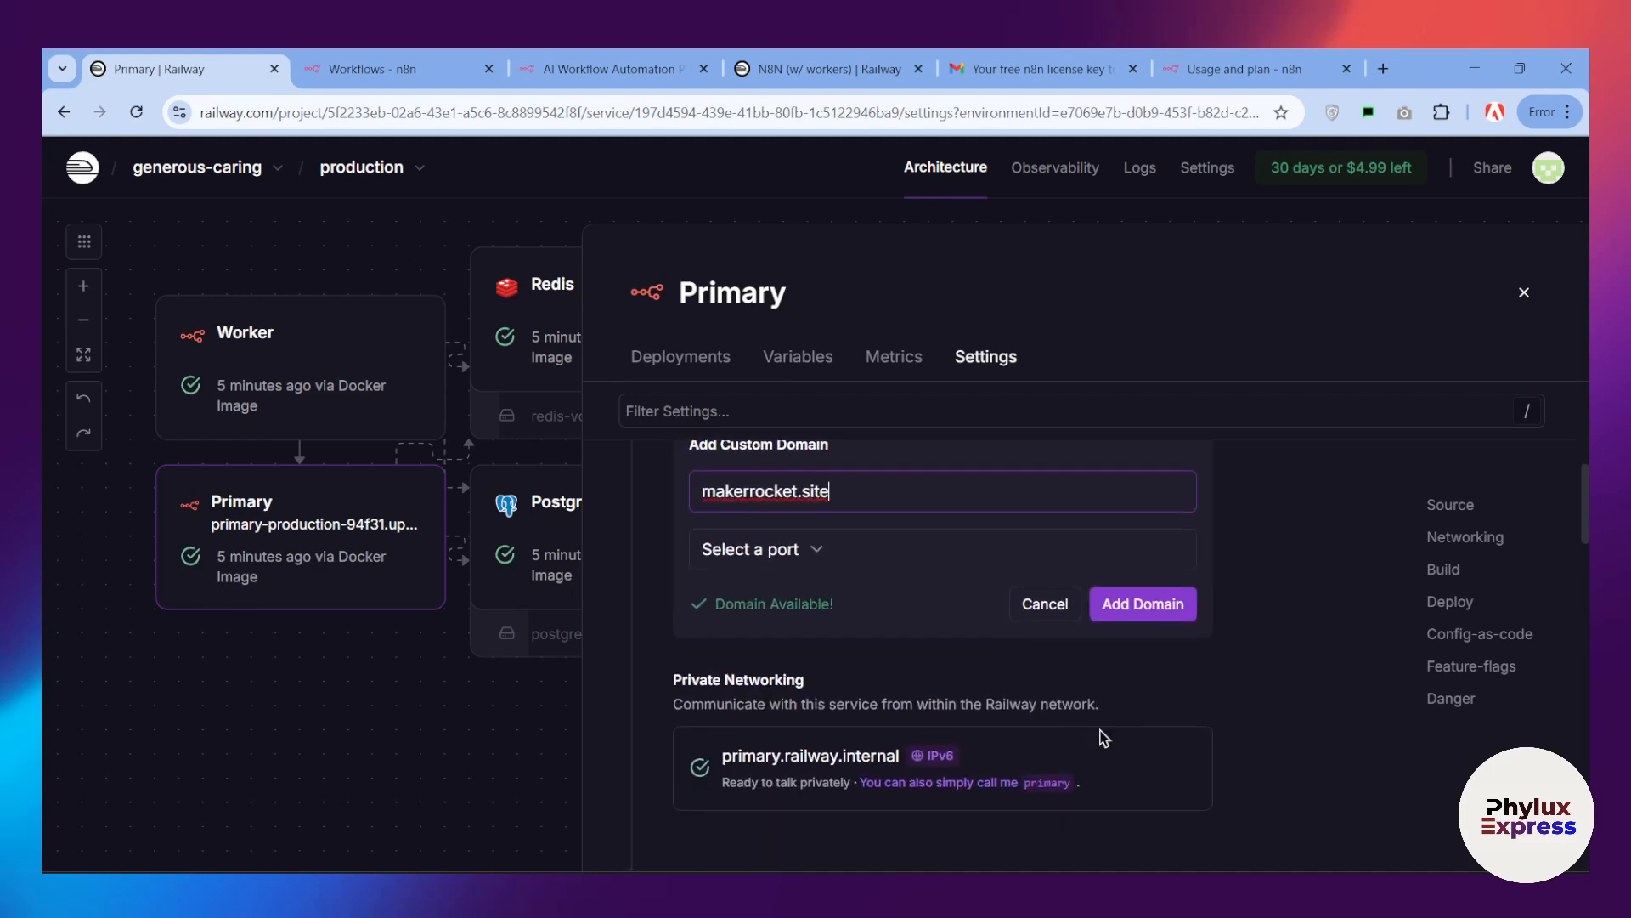
{"action": "left_click", "coordinate": [1151, 614]}
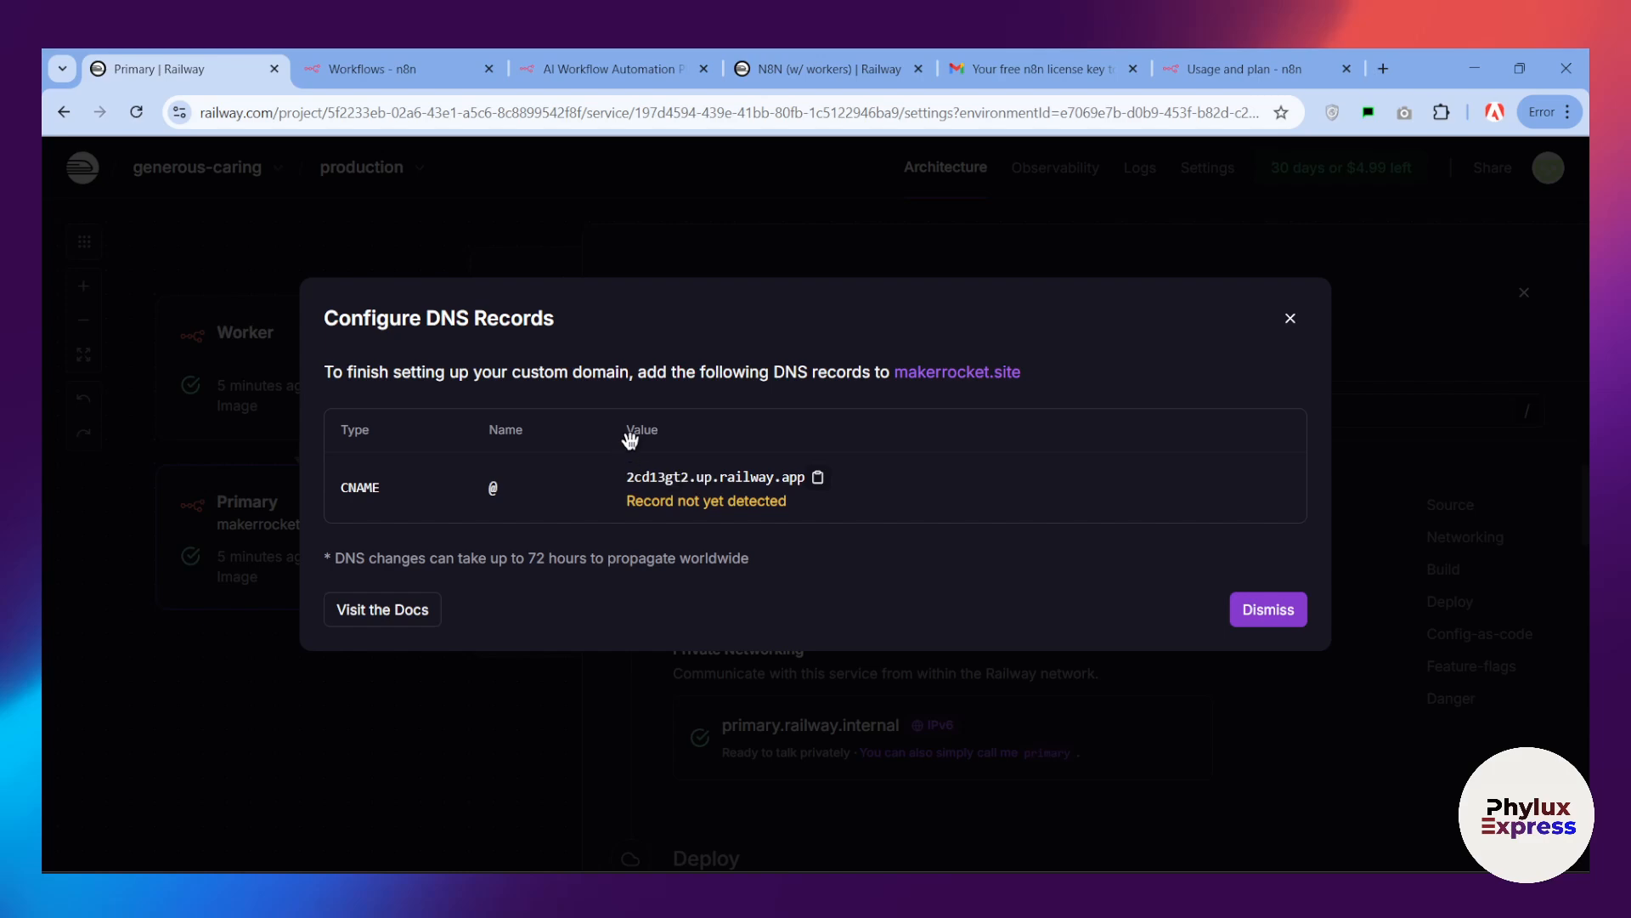
Close the Configure DNS Records panel for makerrocket.site
{"action": "left_click", "coordinate": [1291, 318]}
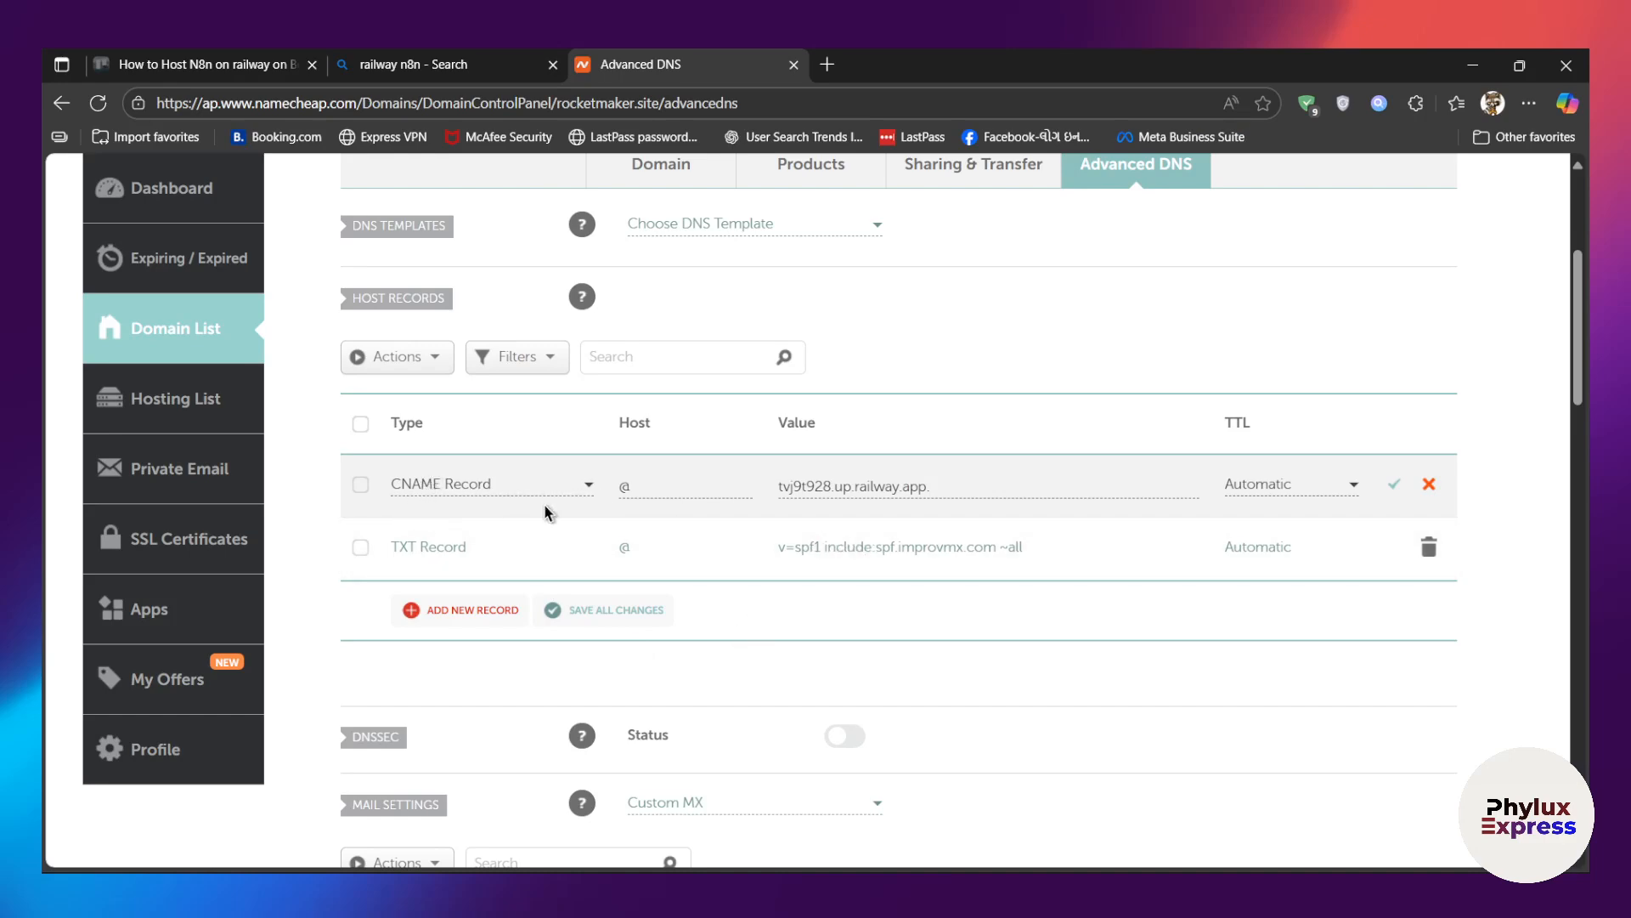
Review Namecheap's host records, including the @ CNAME to tvj9t928.up.railway.app
{"action": "scroll", "coordinate": [1189, 471], "scroll_direction": "down", "scroll_amount": 3}
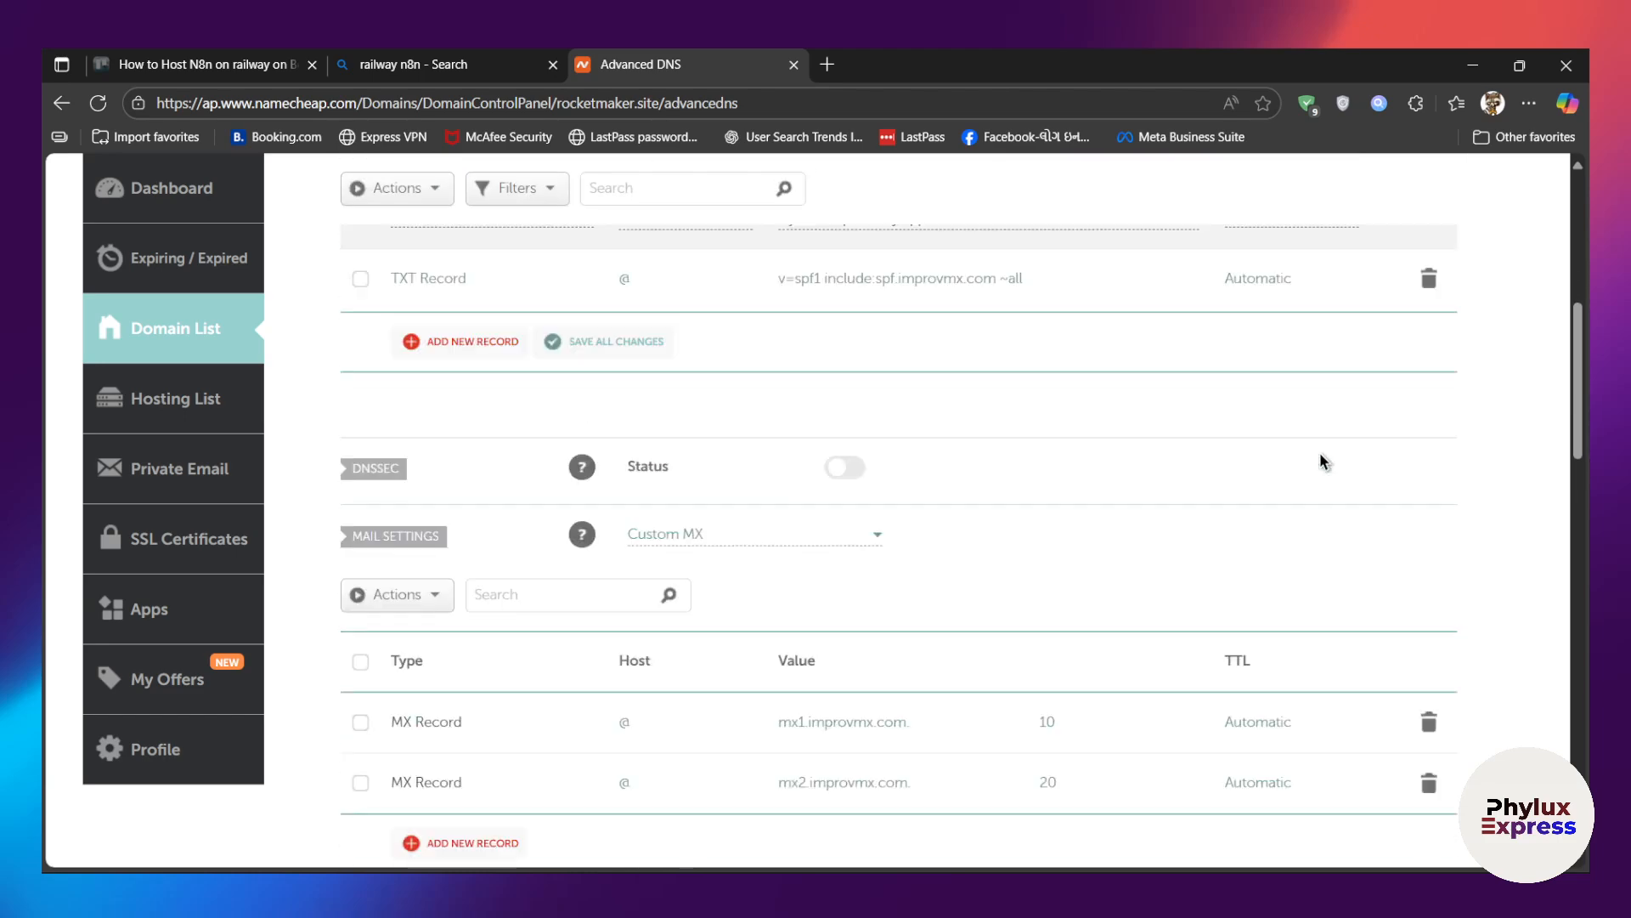
{"action": "scroll", "coordinate": [1322, 459], "scroll_direction": "up", "scroll_amount": 3}
{"action": "key", "text": "alt+Tab"}
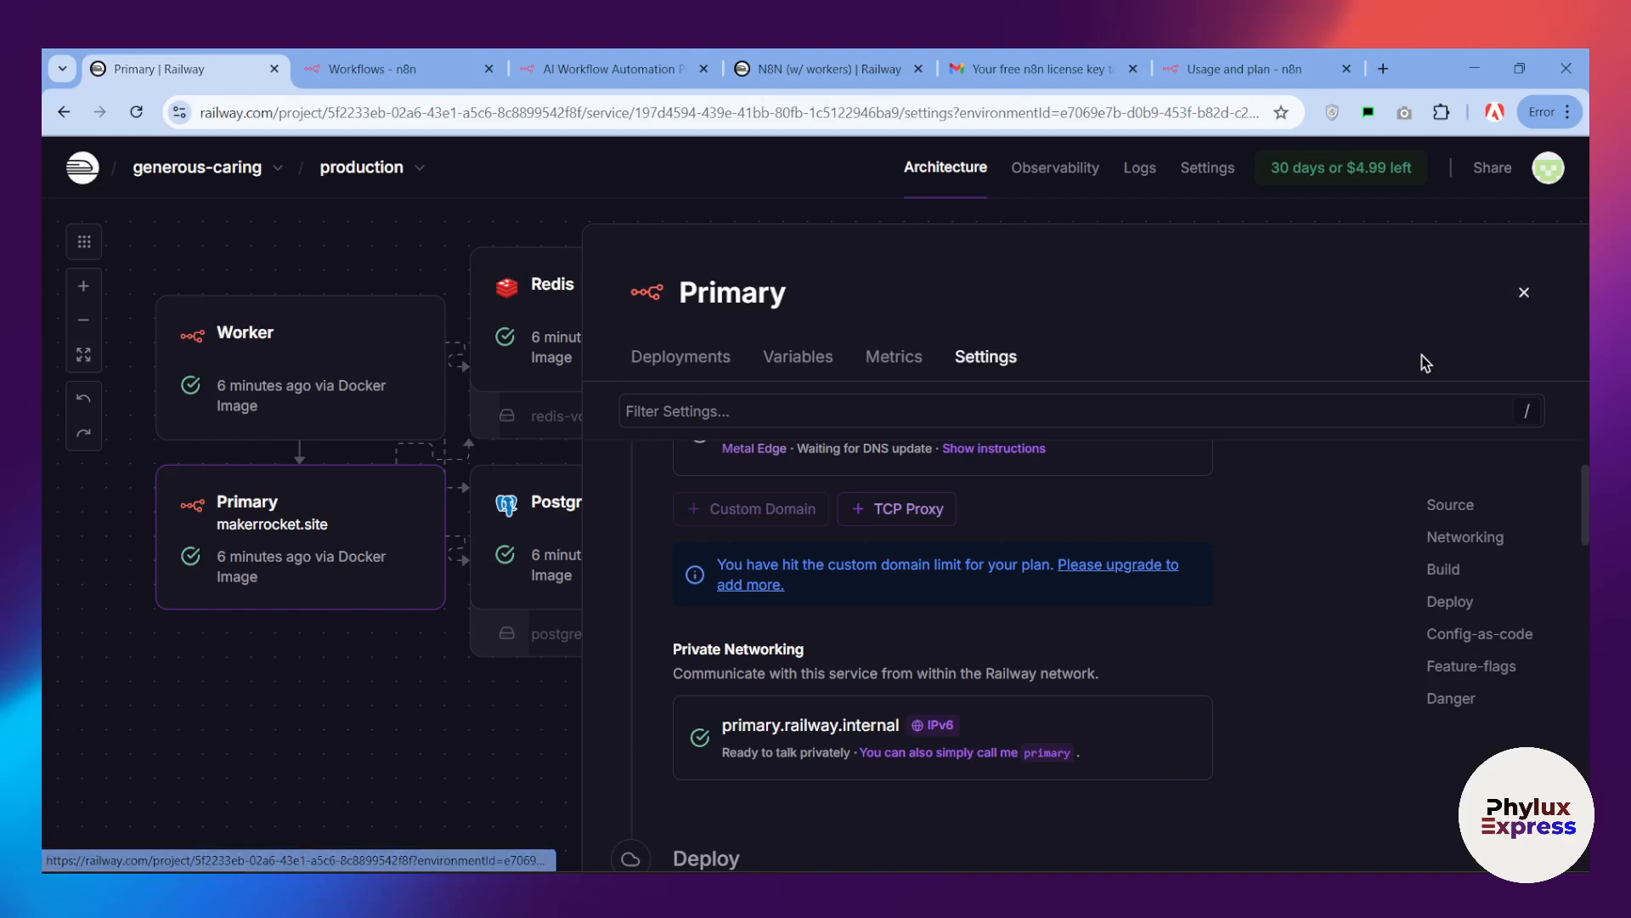
Confirm makerrocket.site is listed under Public Networking awaiting a DNS update
{"action": "scroll", "coordinate": [765, 594], "scroll_direction": "up", "scroll_amount": 4}
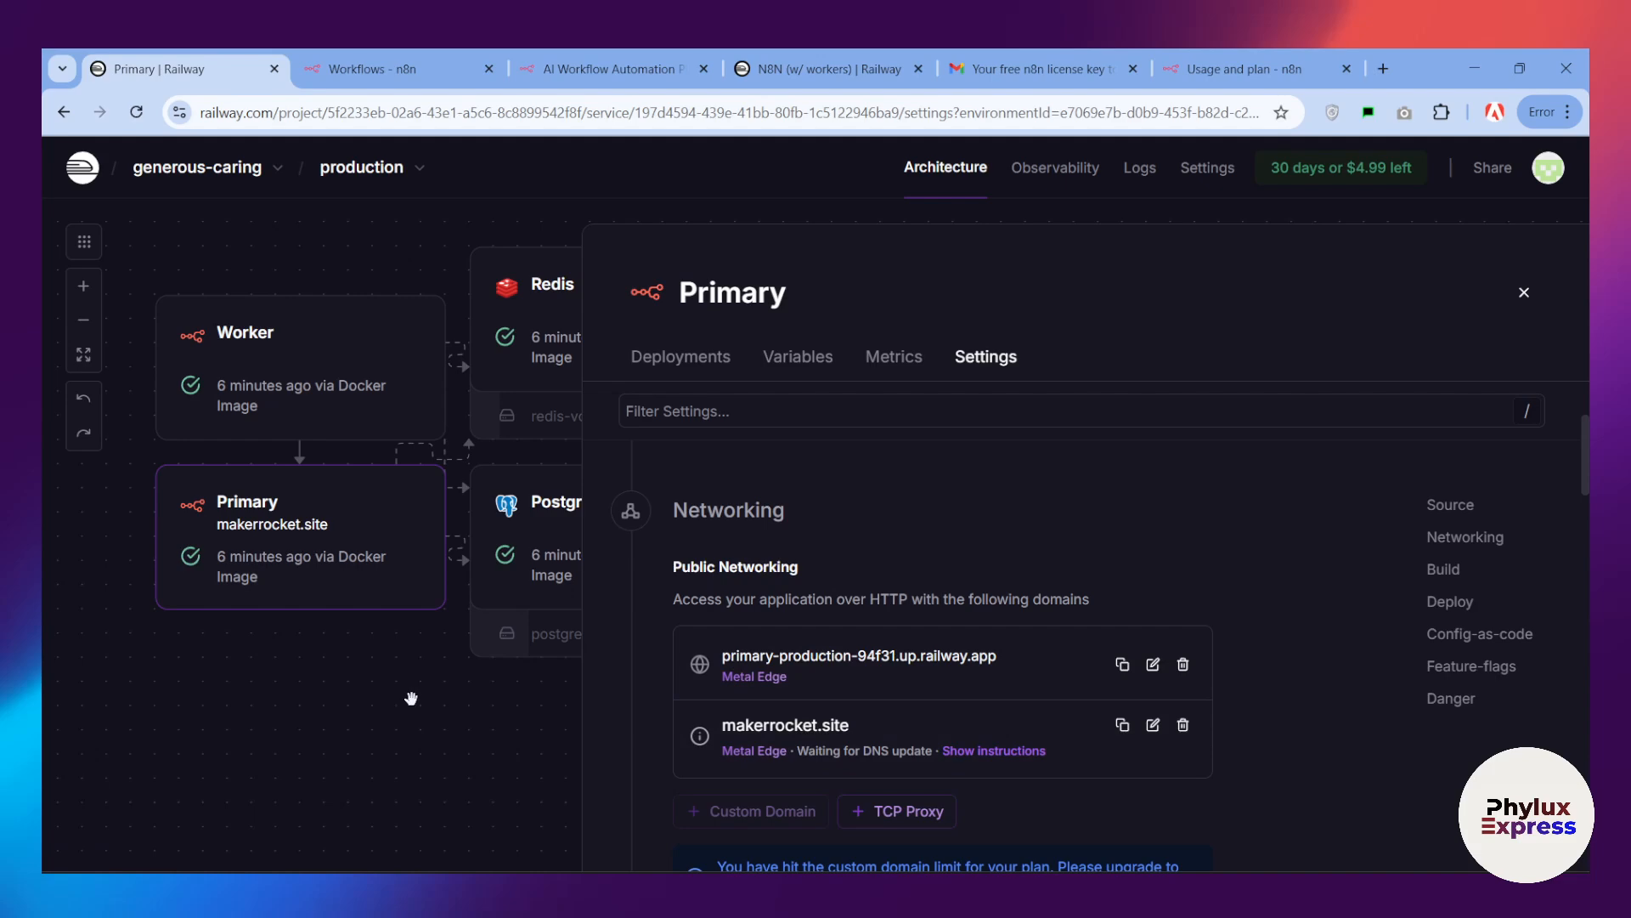
{"action": "key", "text": "ctrl+3"}
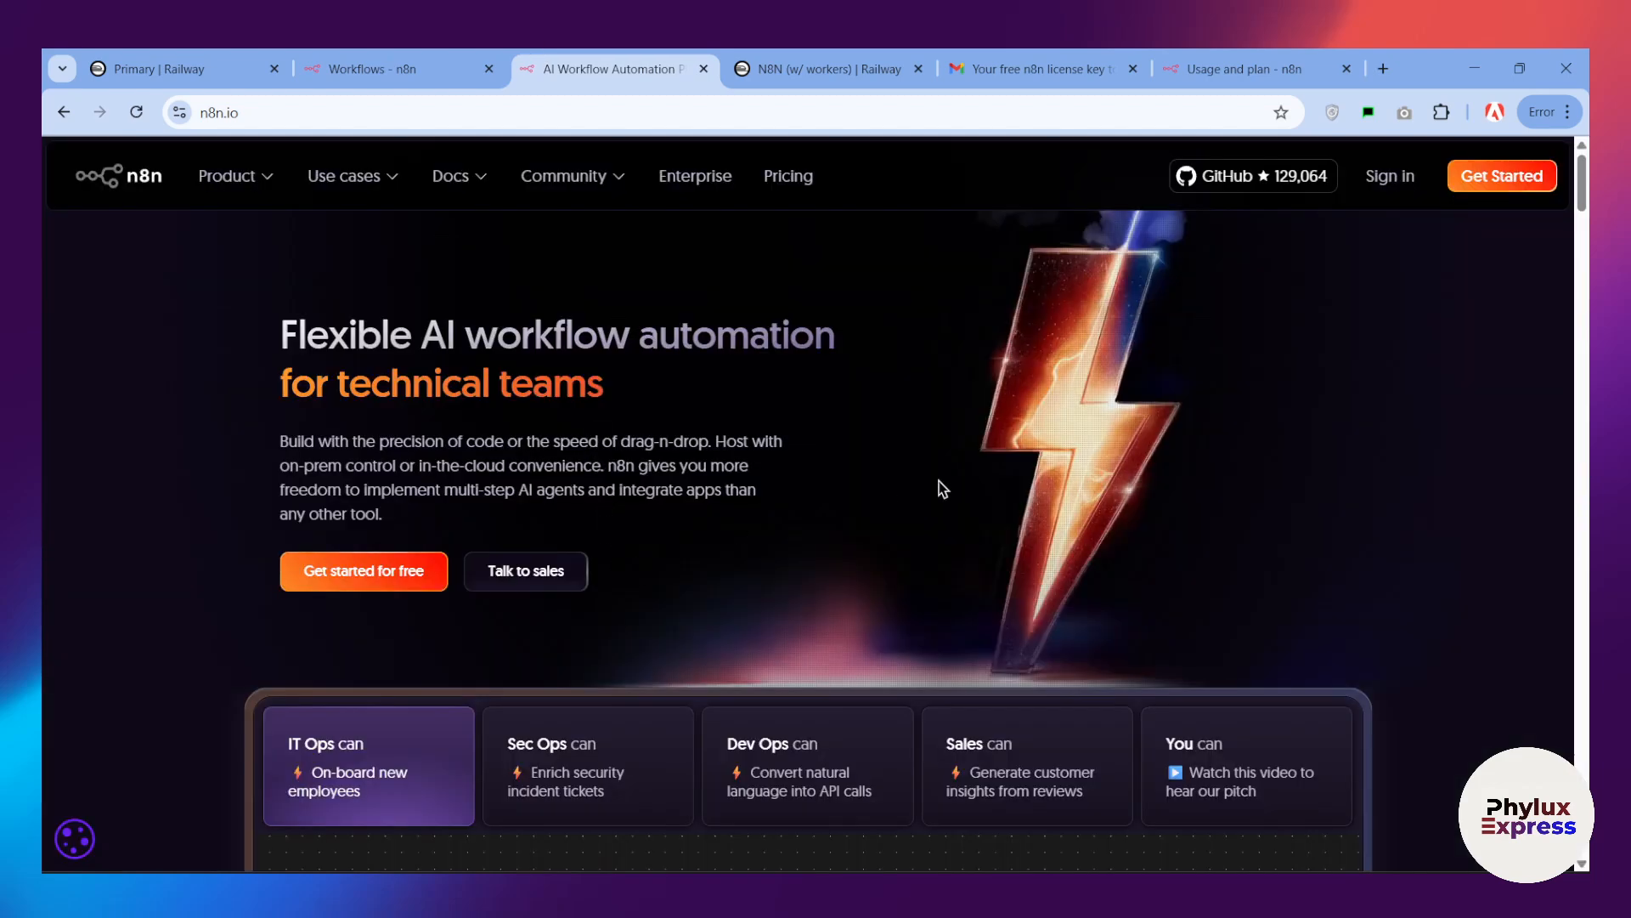
Dismiss the two activation-failed notices and the license-key-on-the-way notice in n8n
{"action": "left_click", "coordinate": [334, 56]}
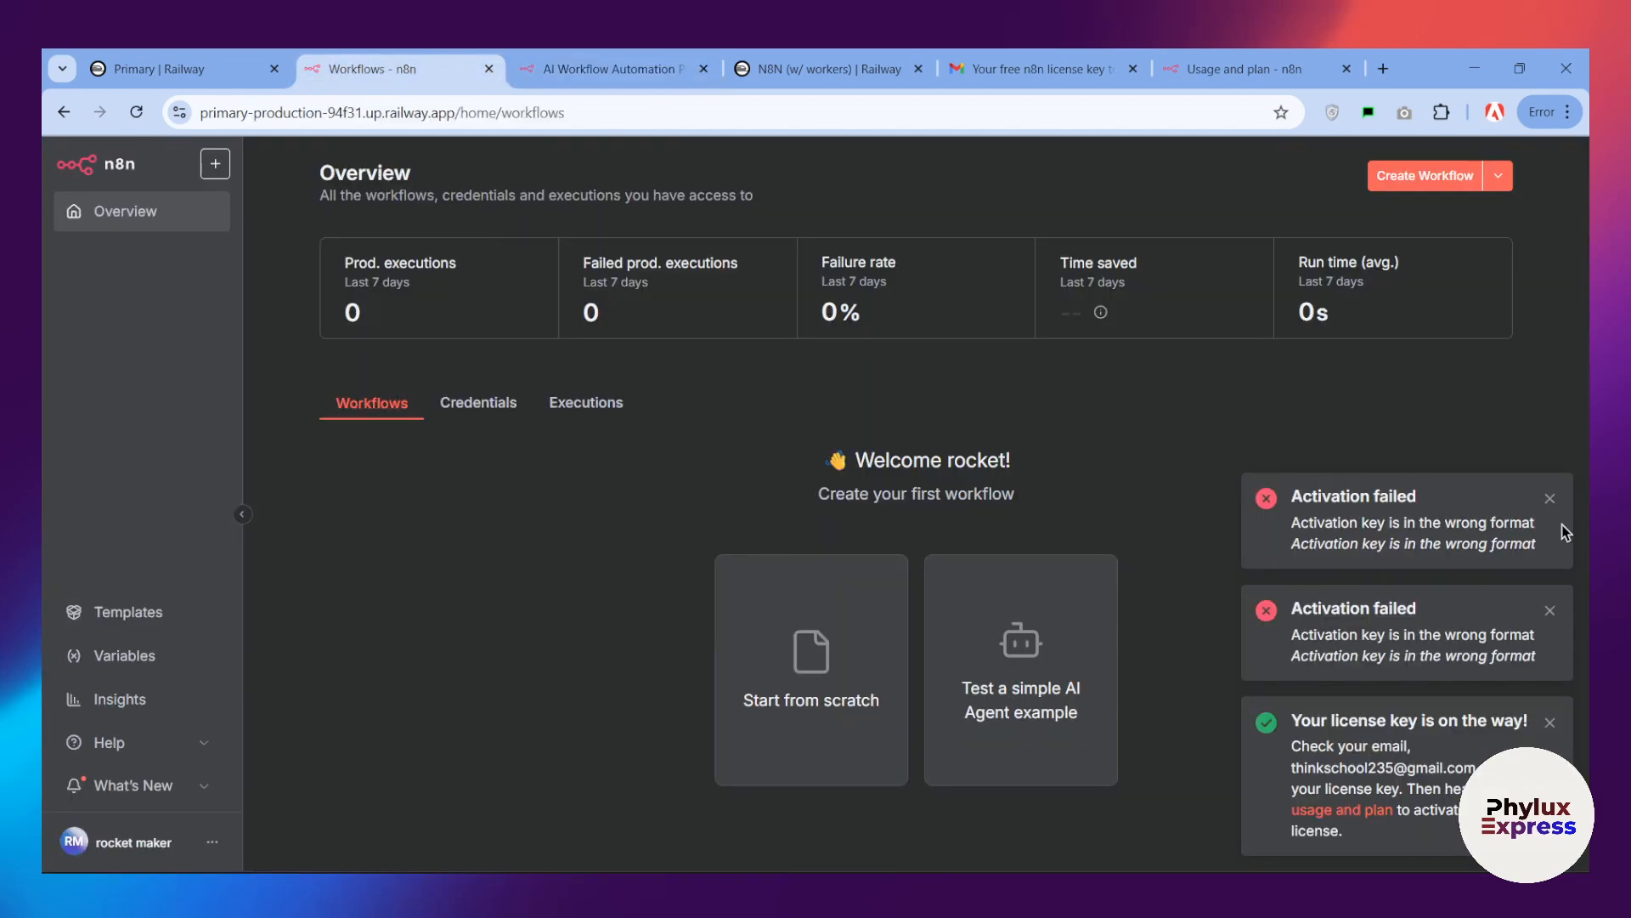
{"action": "left_click", "coordinate": [1551, 499]}
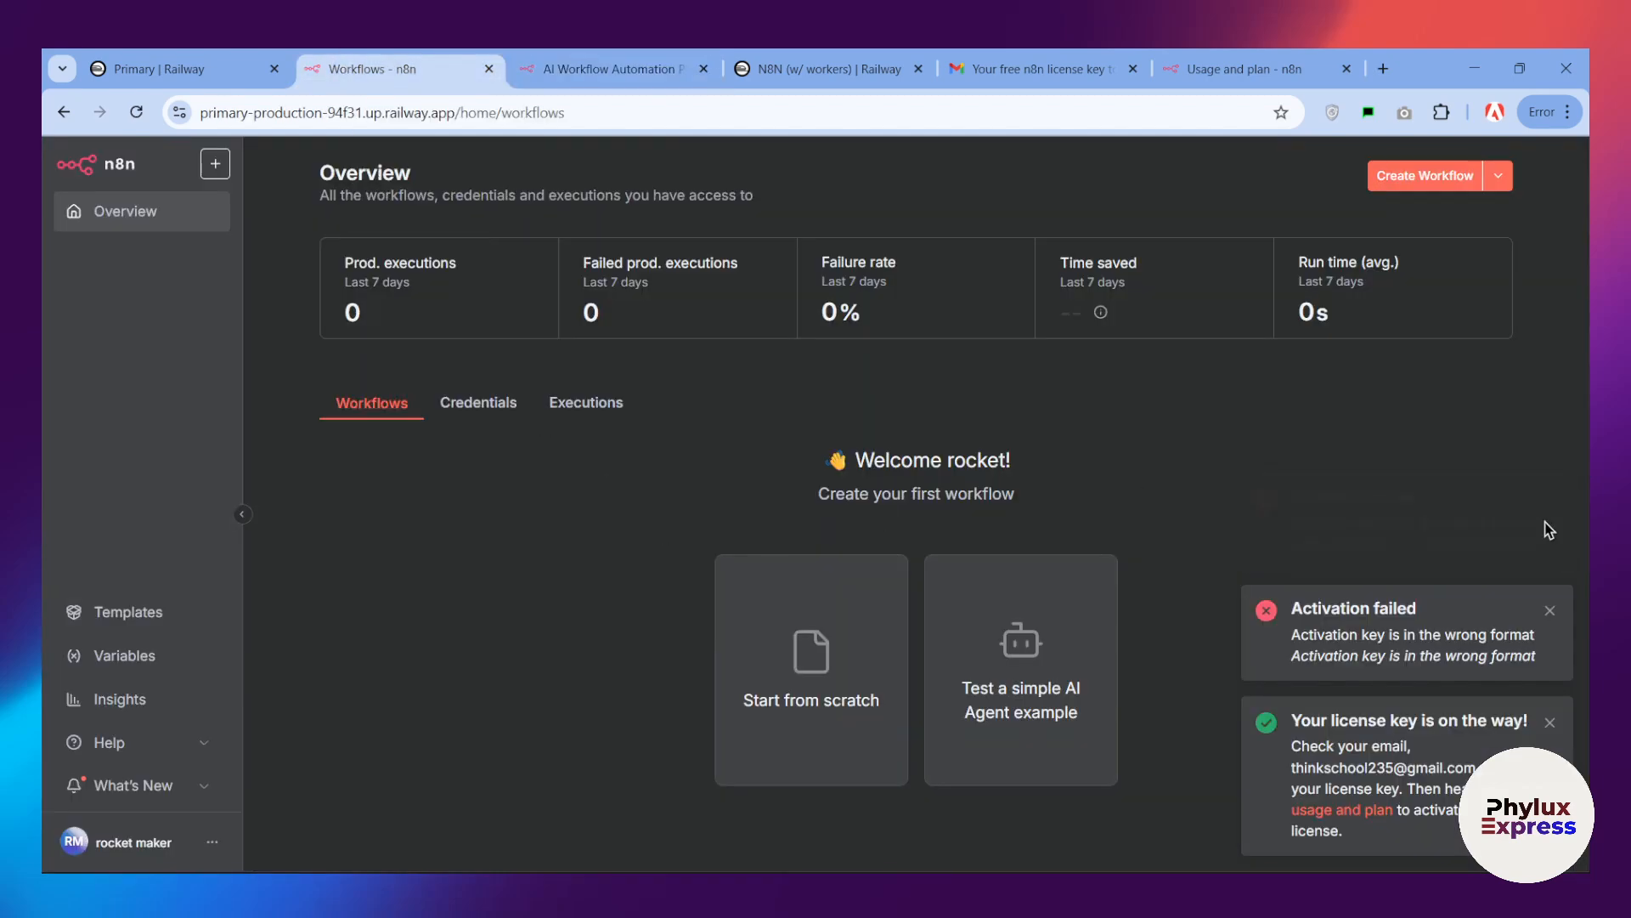
{"action": "left_click", "coordinate": [1551, 611]}
{"action": "left_click", "coordinate": [1551, 726]}
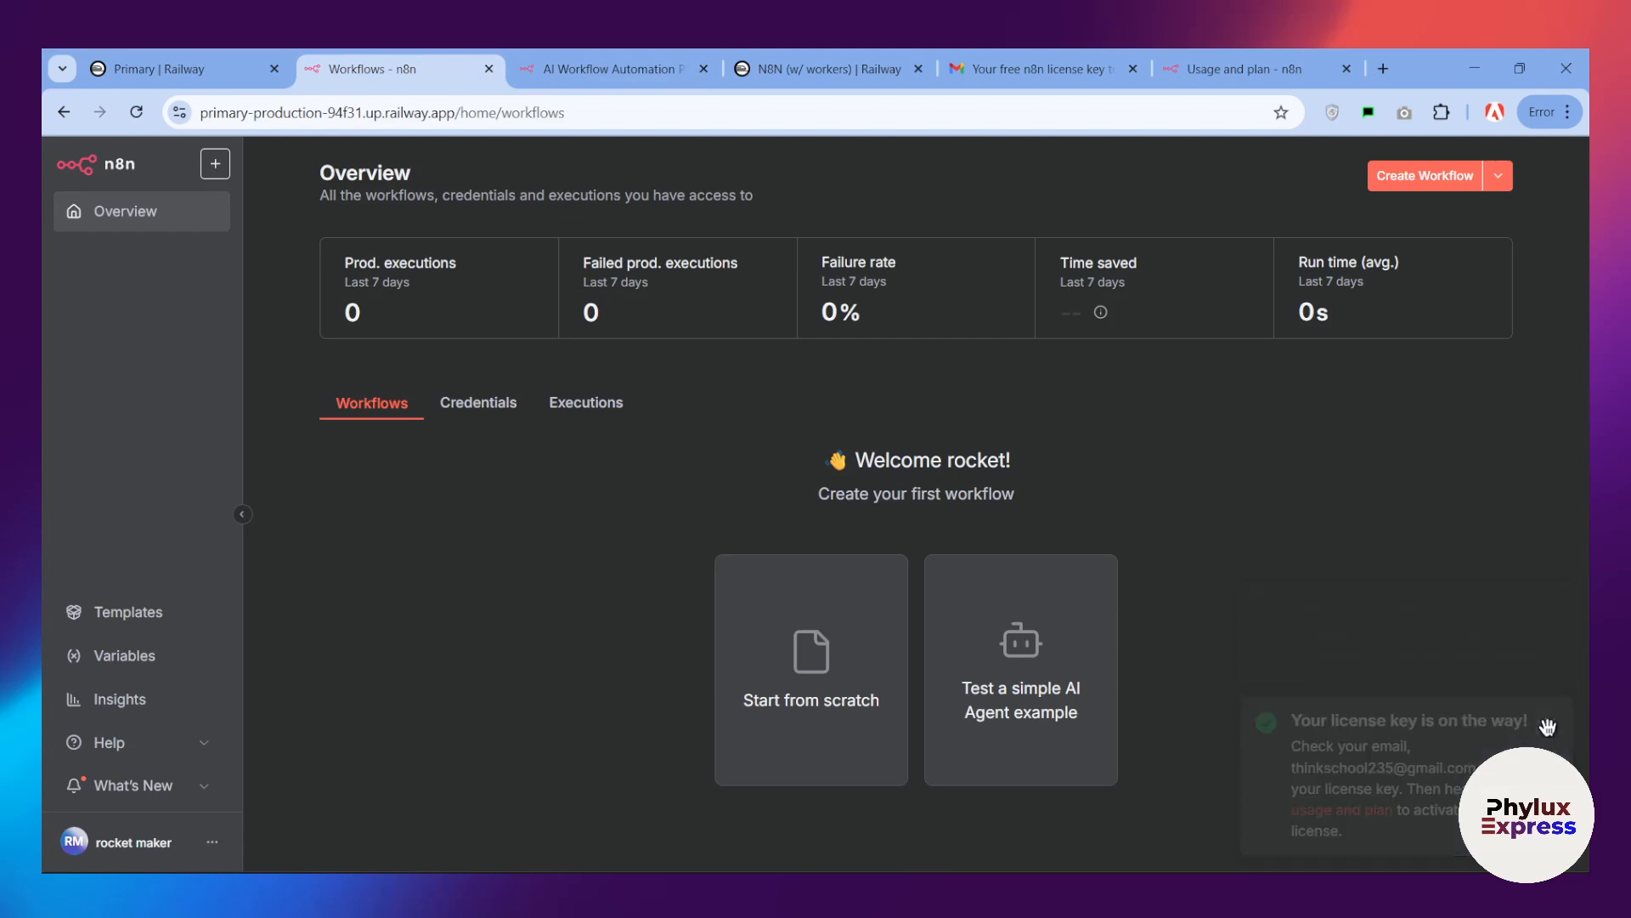